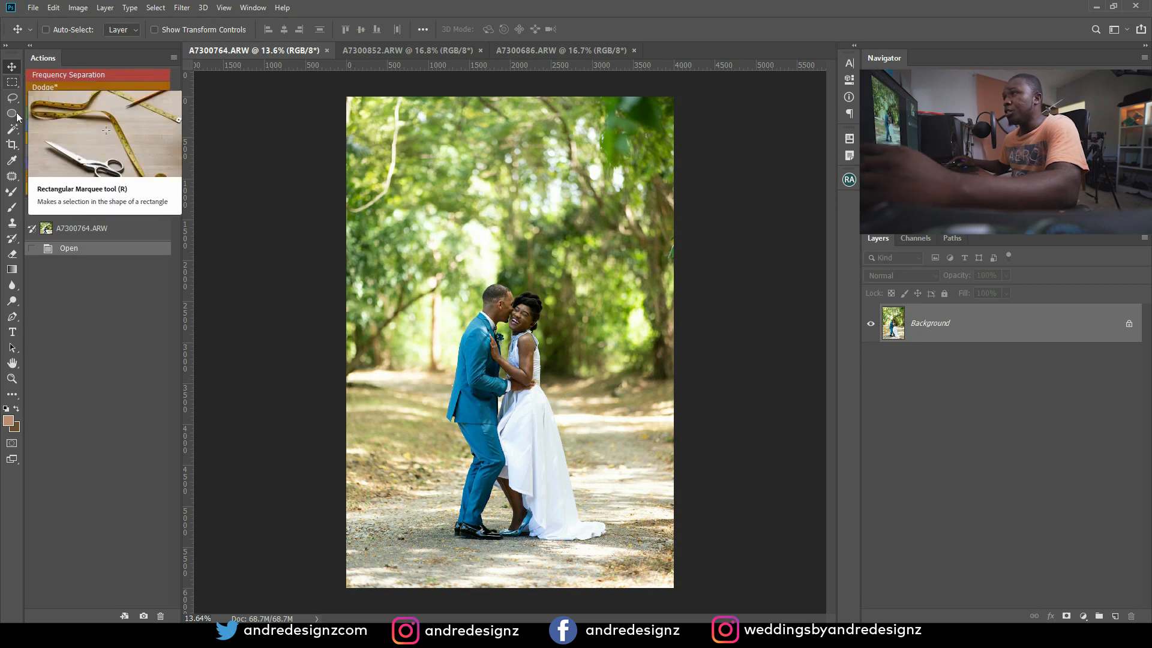
Crop the photo at a 4 : 5 (8 : 10) ratio around the couple, trimming the upper, lower and side edges.
left_click(11, 145)
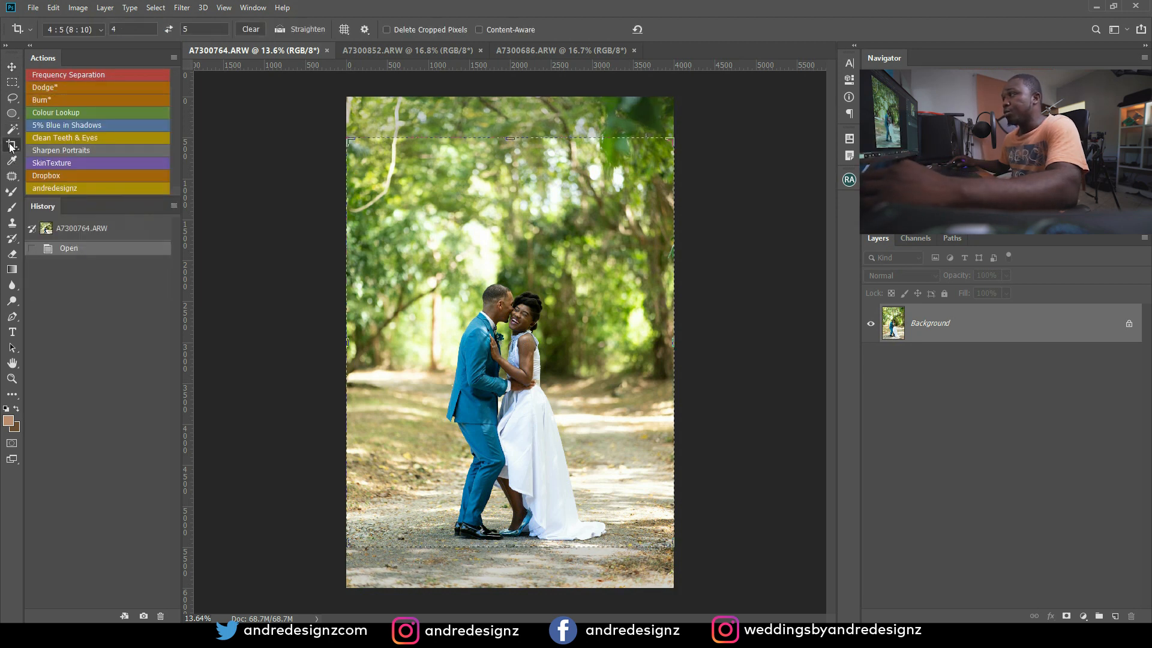
left_click(540, 393)
left_click(90, 31)
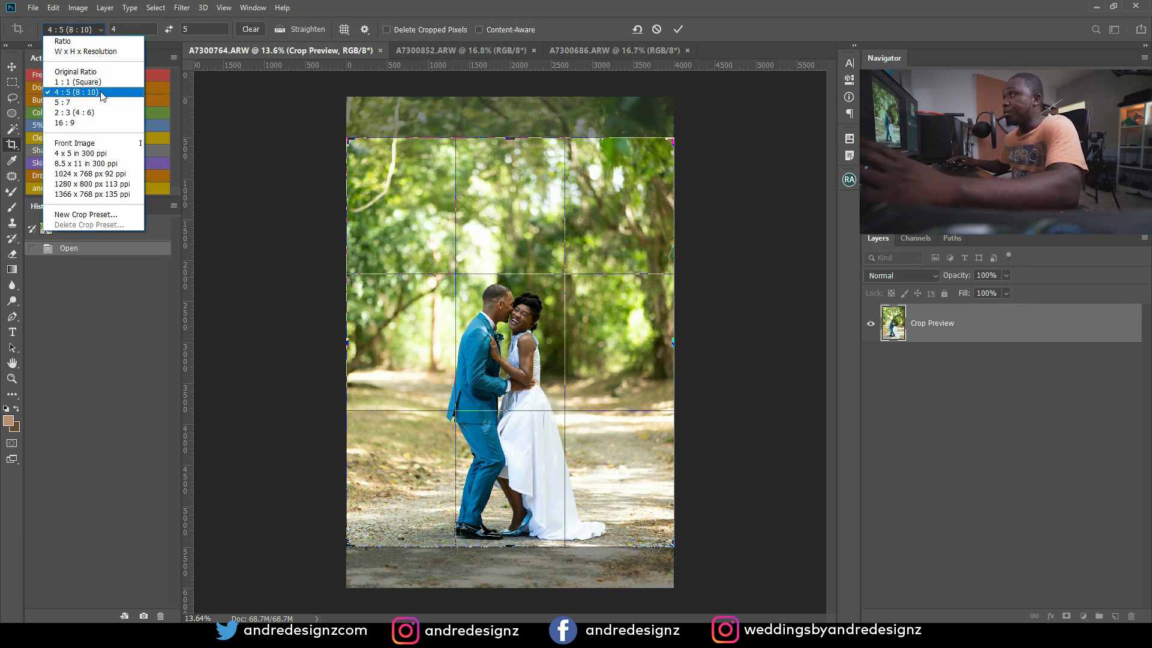
left_click(625, 241)
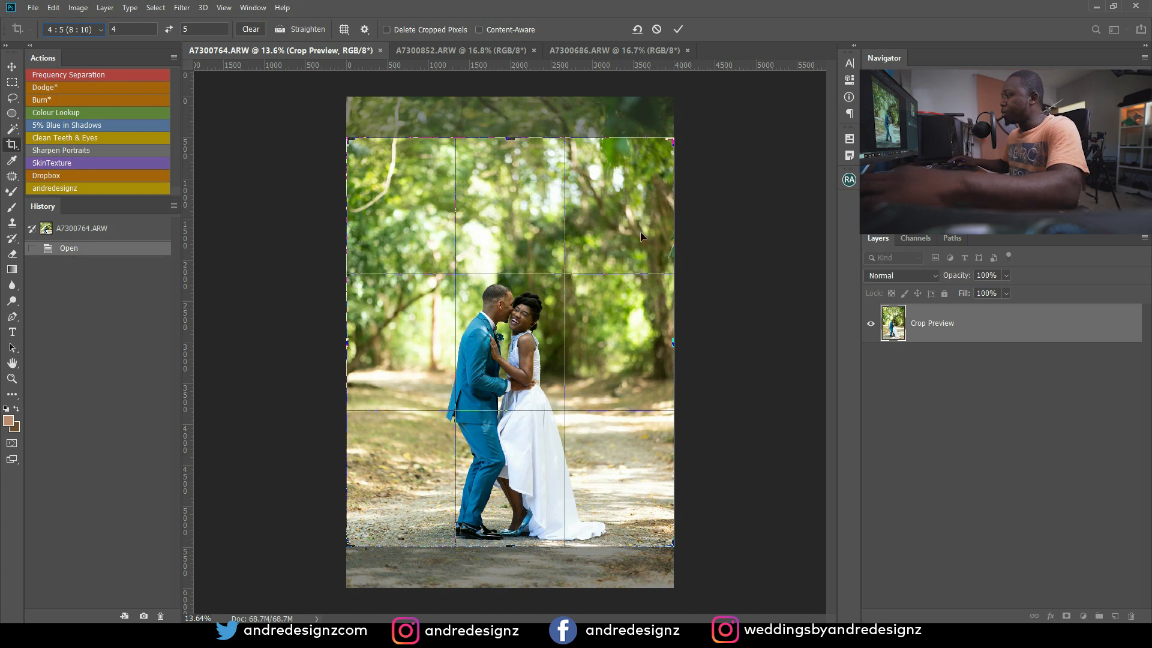
left_click_drag(537, 313, 538, 308)
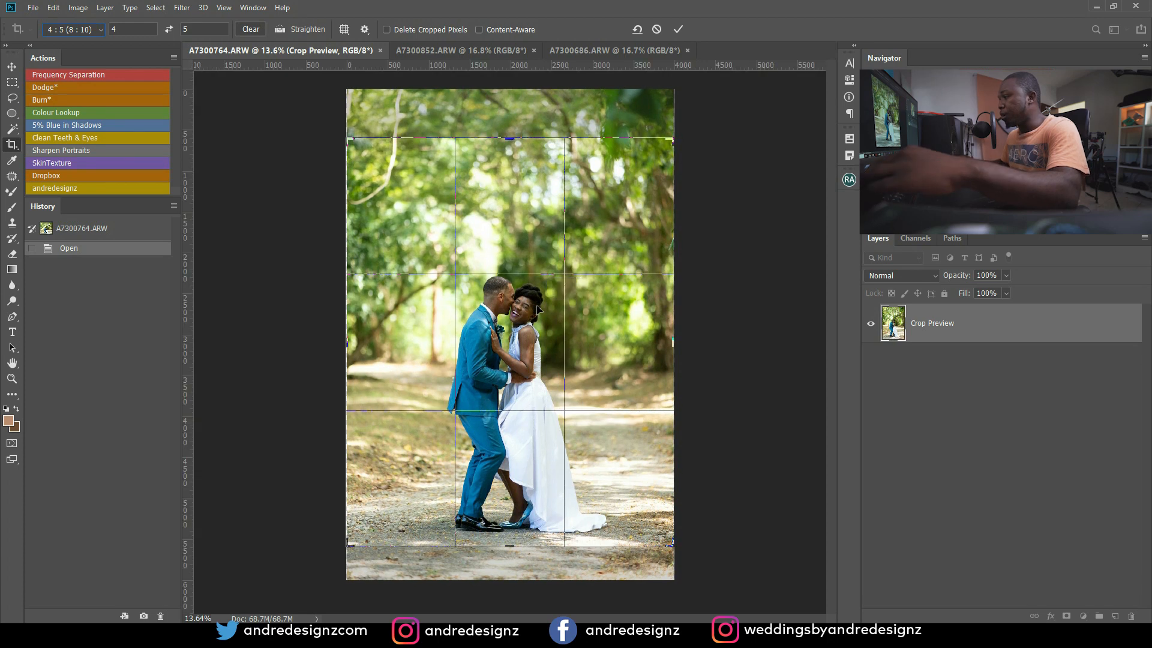
left_click_drag(352, 342, 354, 342)
left_click_drag(671, 344, 663, 344)
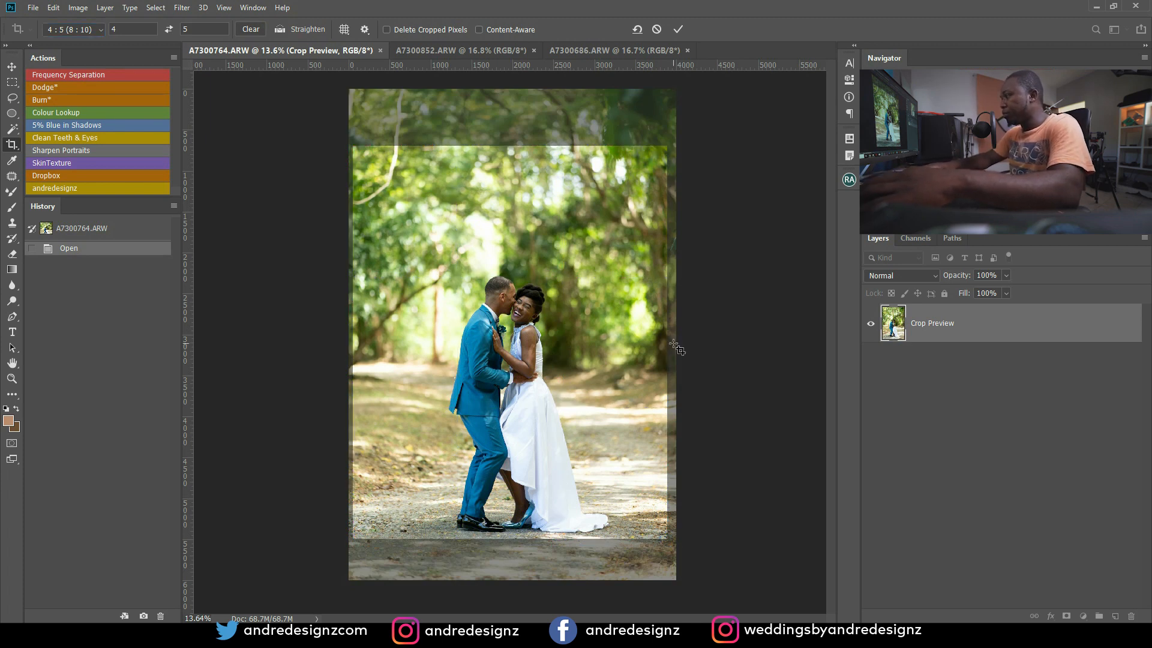
key("Return")
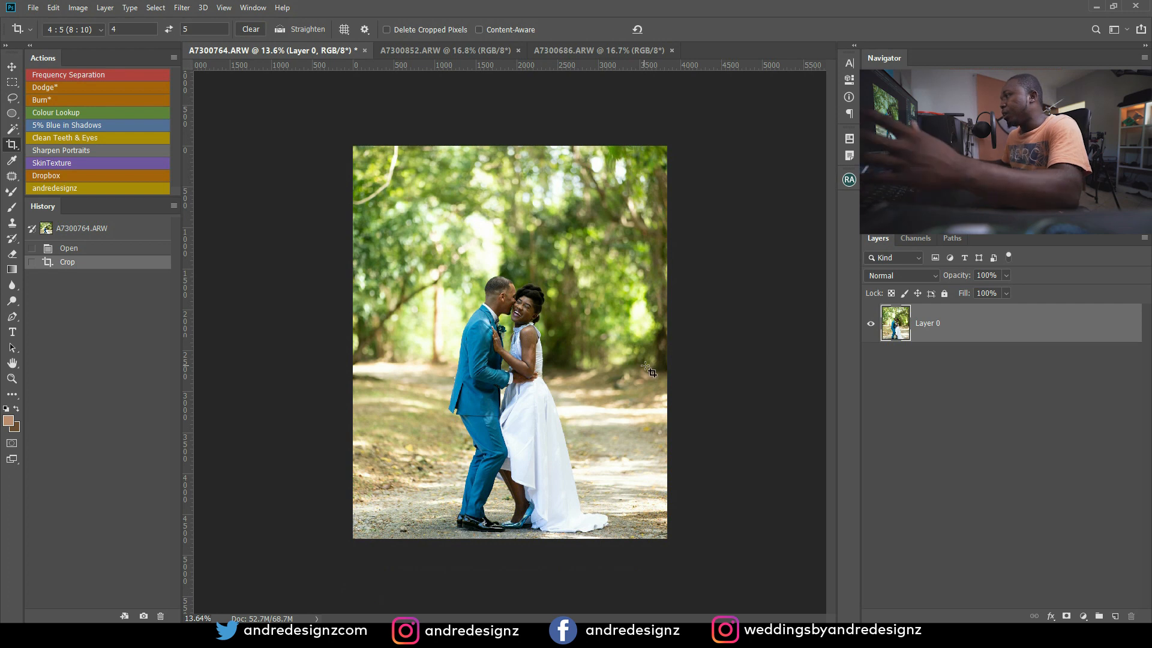
Flatten the cropped image into a single background layer.
scroll(392, 161, "up", 1)
scroll(392, 160, "up", 6)
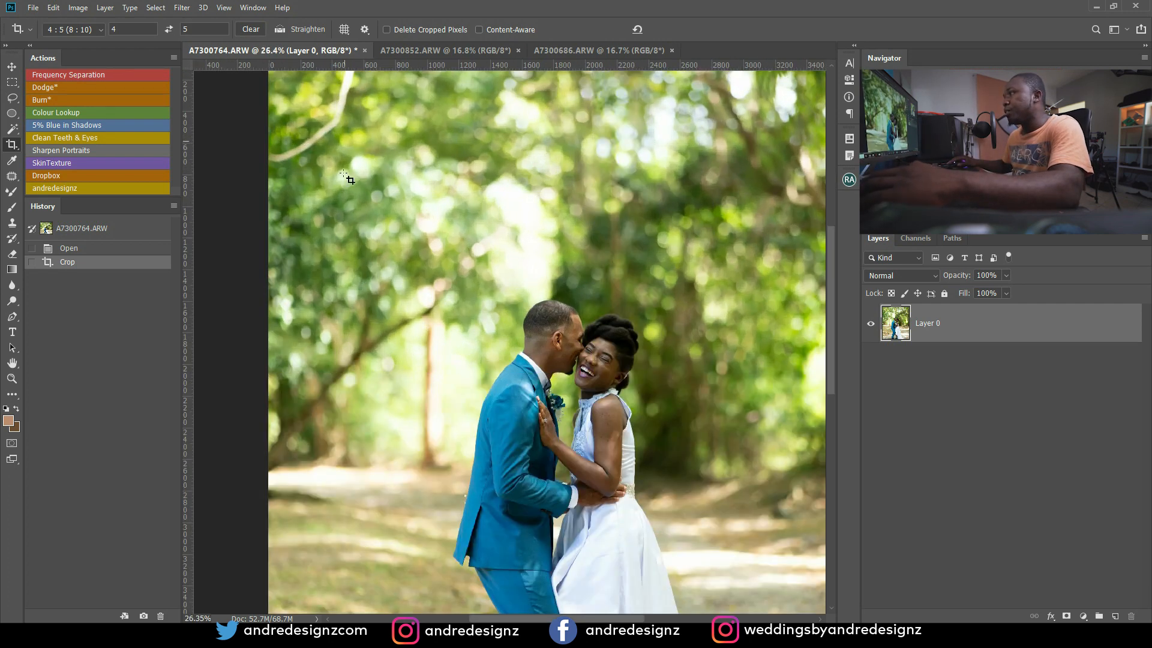
scroll(365, 121, "down", 4)
scroll(380, 175, "down", 1)
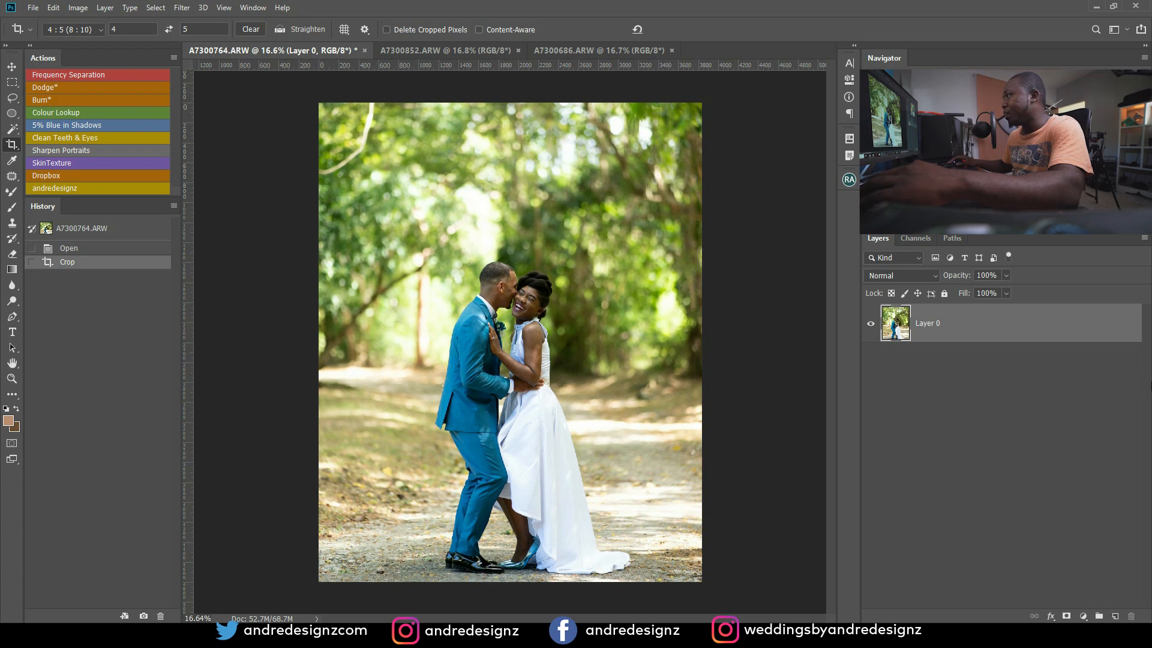
key("ctrl+shift+e")
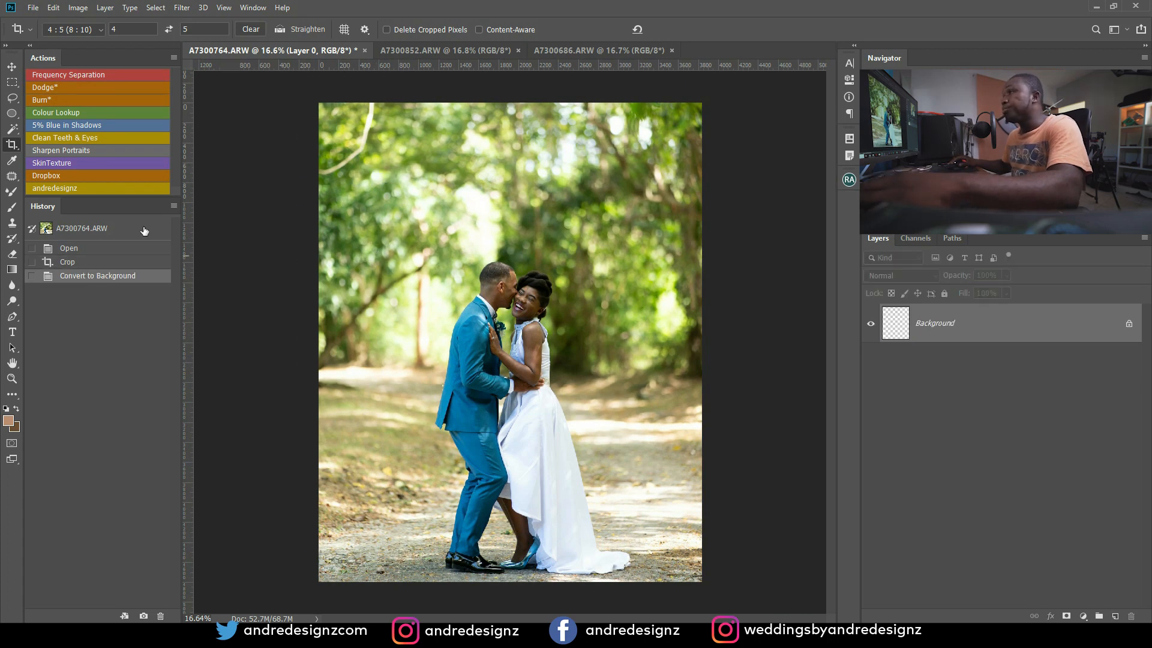
Outline the bright hanging branch in the photo's upper-left corner with the Patch tool.
left_click(13, 178)
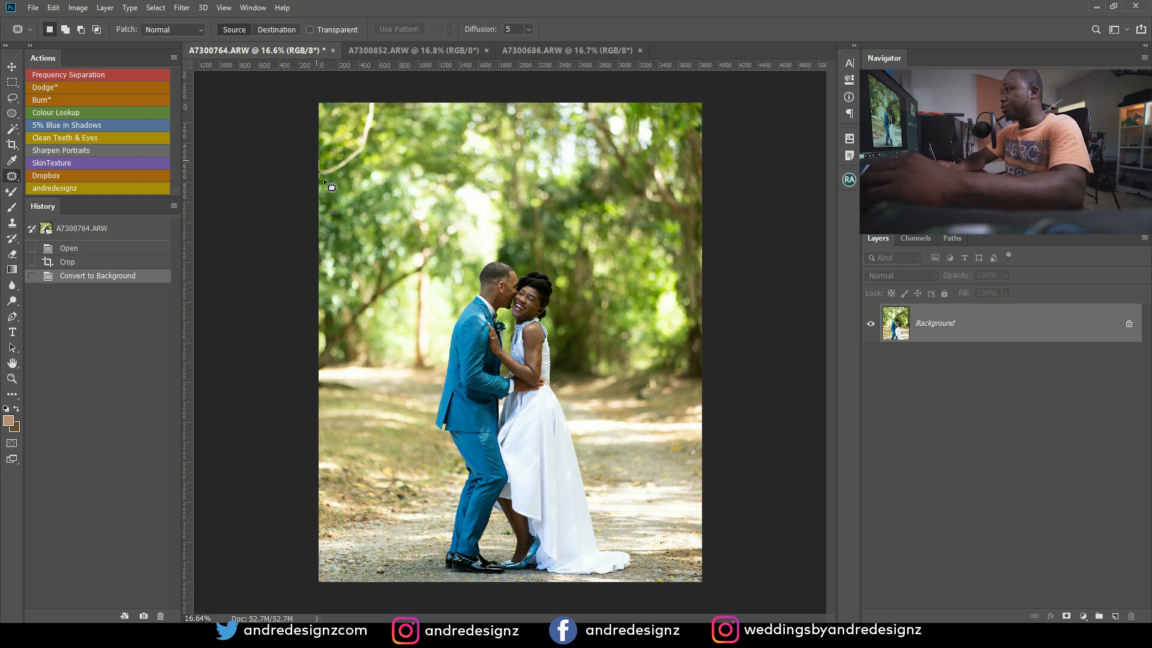
left_click_drag(366, 145, 373, 137)
key("ctrl+d")
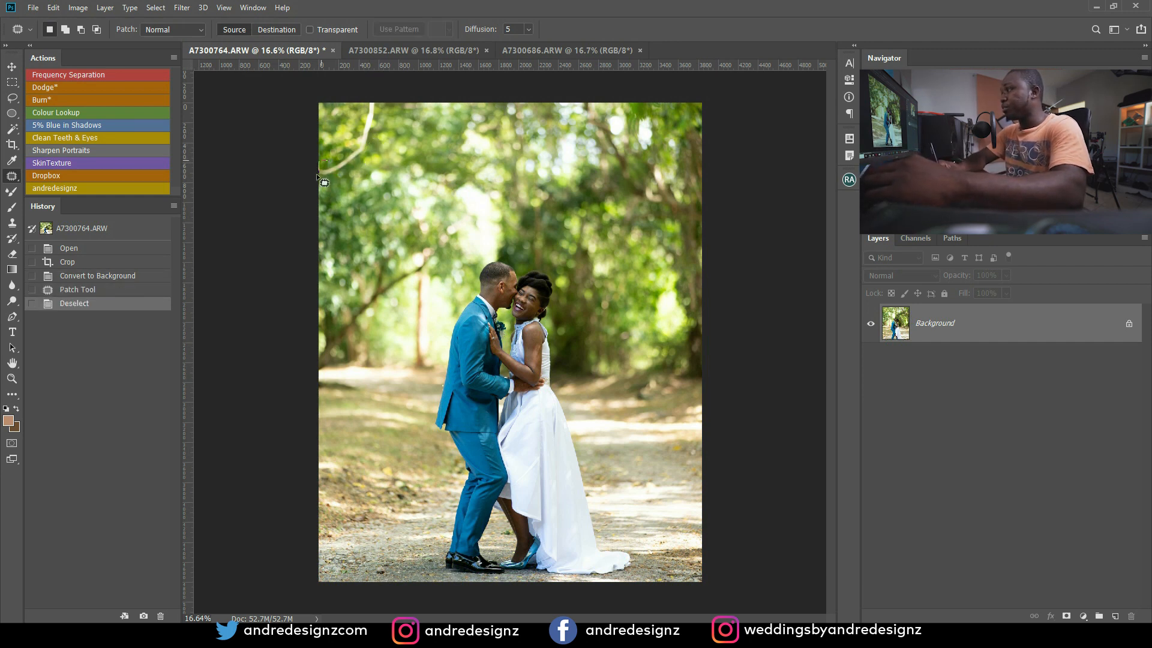
left_click_drag(380, 106, 332, 161)
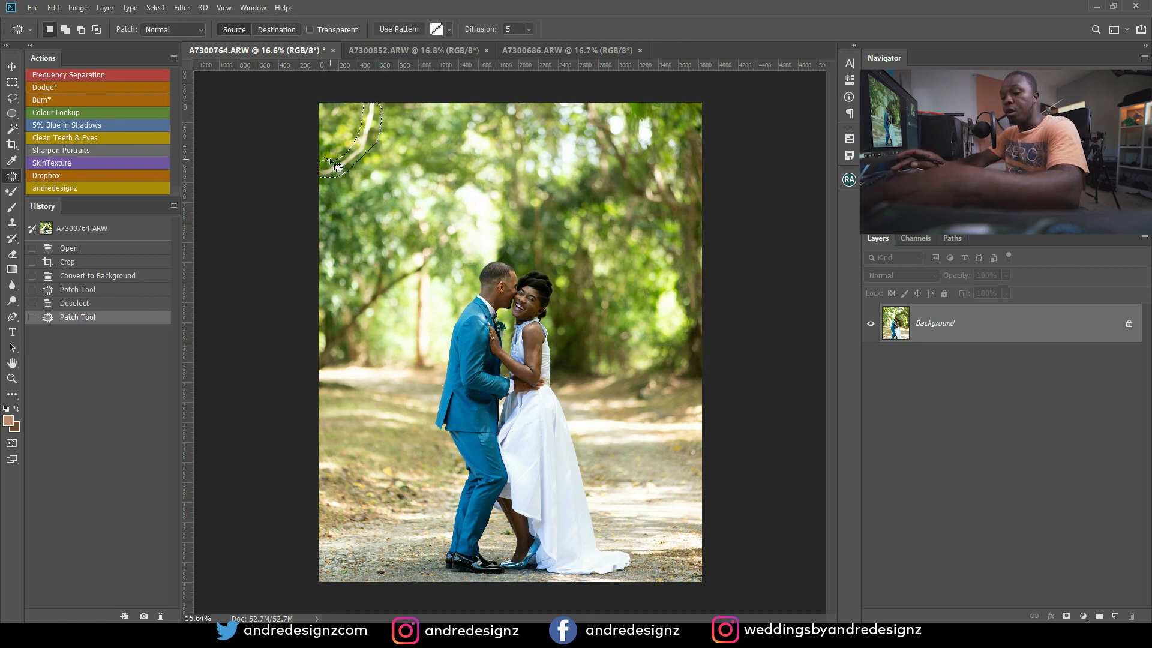
key("alt+BackSpace")
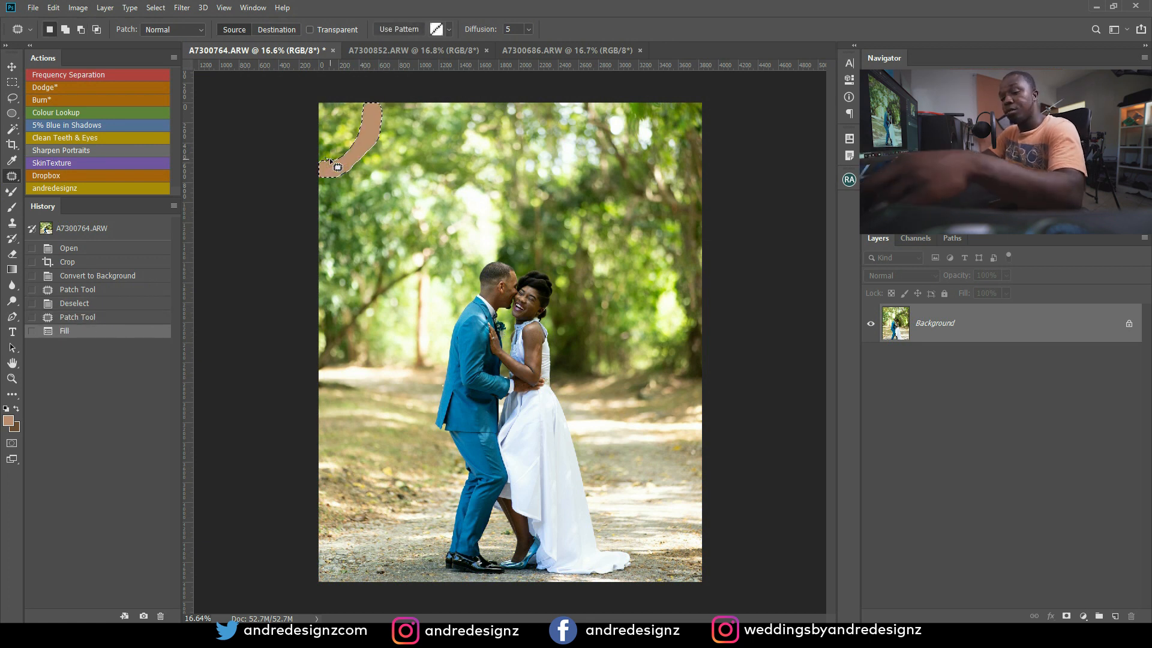
key("ctrl+z")
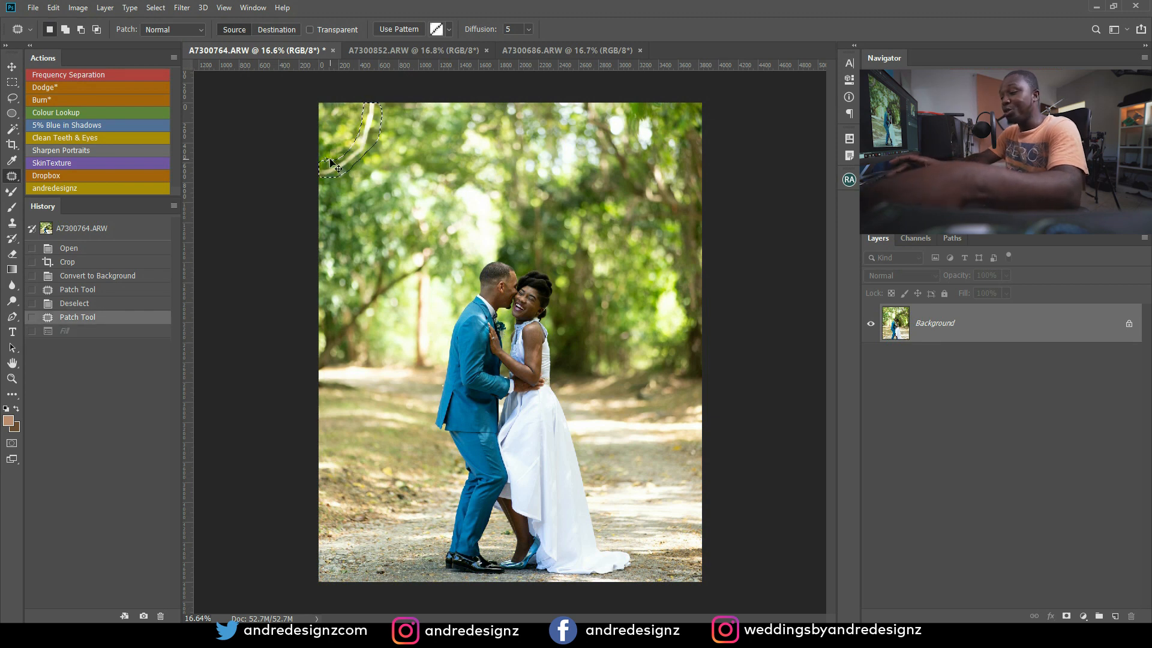
key("ctrl+z")
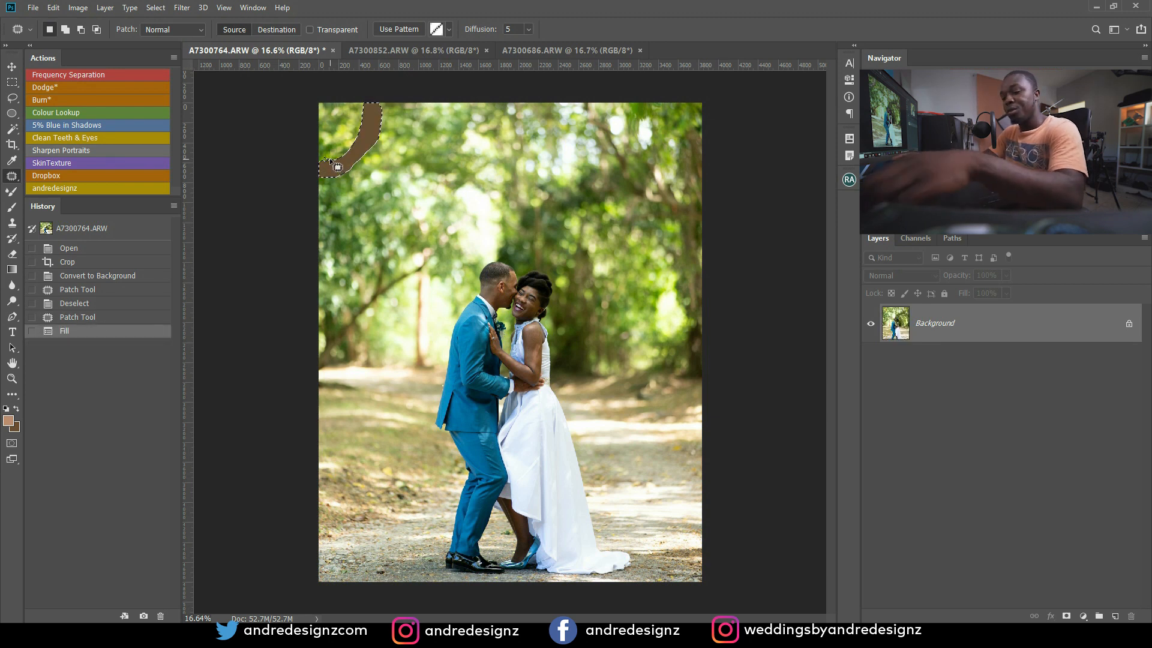
key("ctrl+z")
Remove the outlined branch with a content-aware fill from the surrounding foliage and clear the selection.
key("shift+BackSpace")
key("Return")
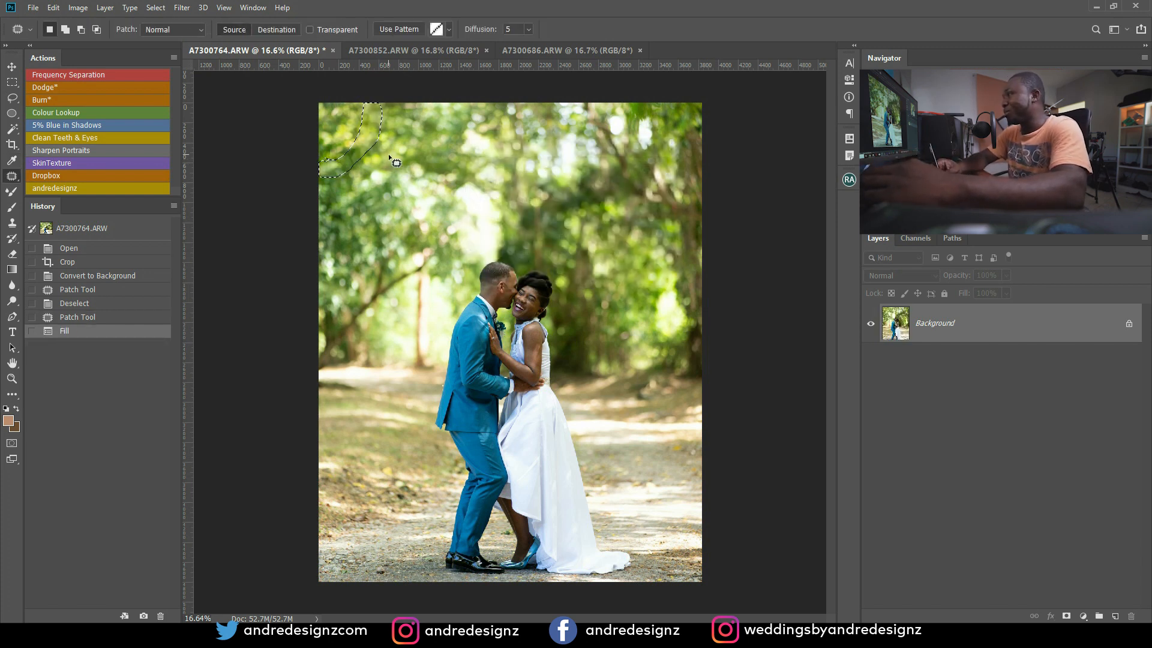
key("ctrl+d")
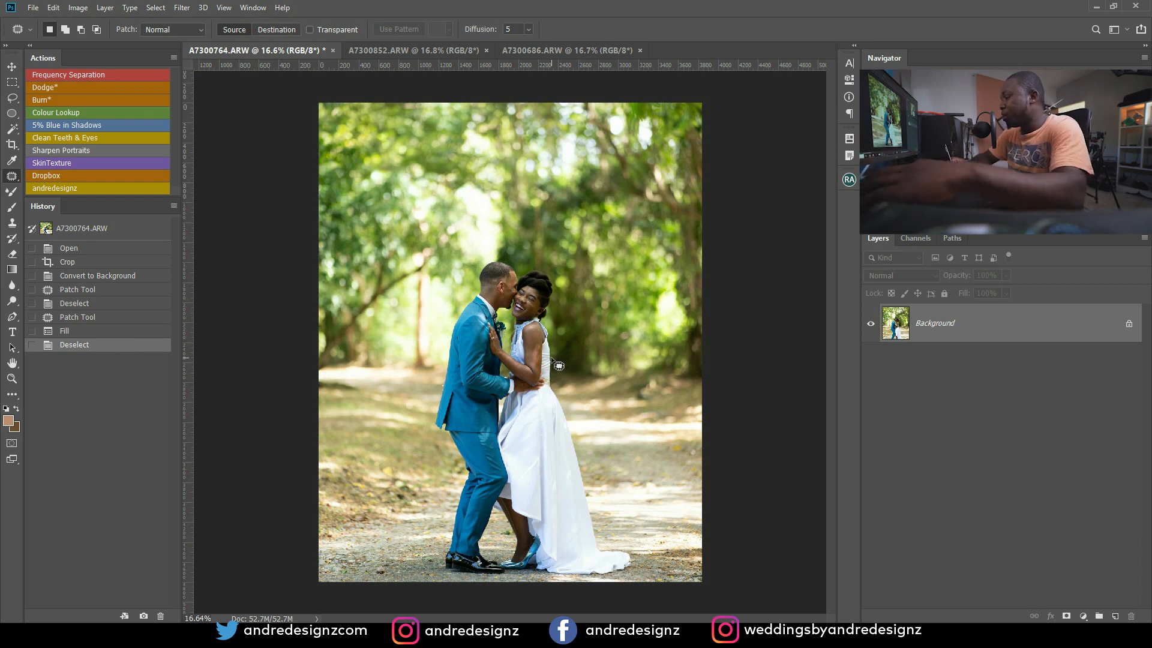
Duplicate the Background layer.
scroll(555, 359, "up", 6)
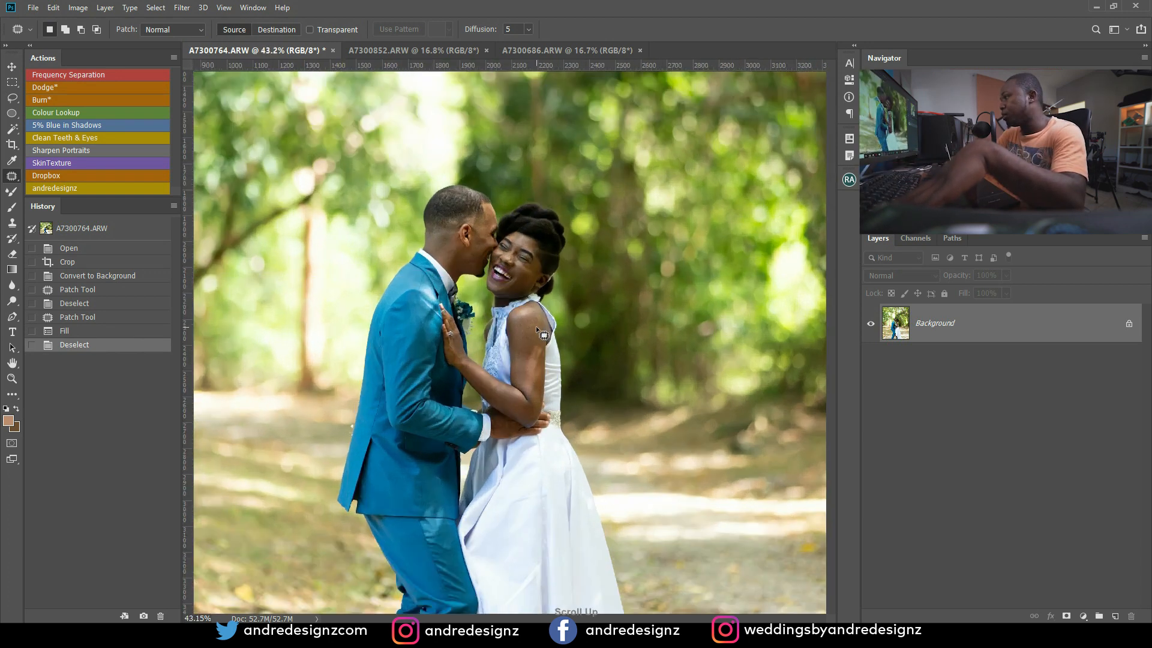
scroll(540, 328, "down", 1)
scroll(541, 327, "down", 1)
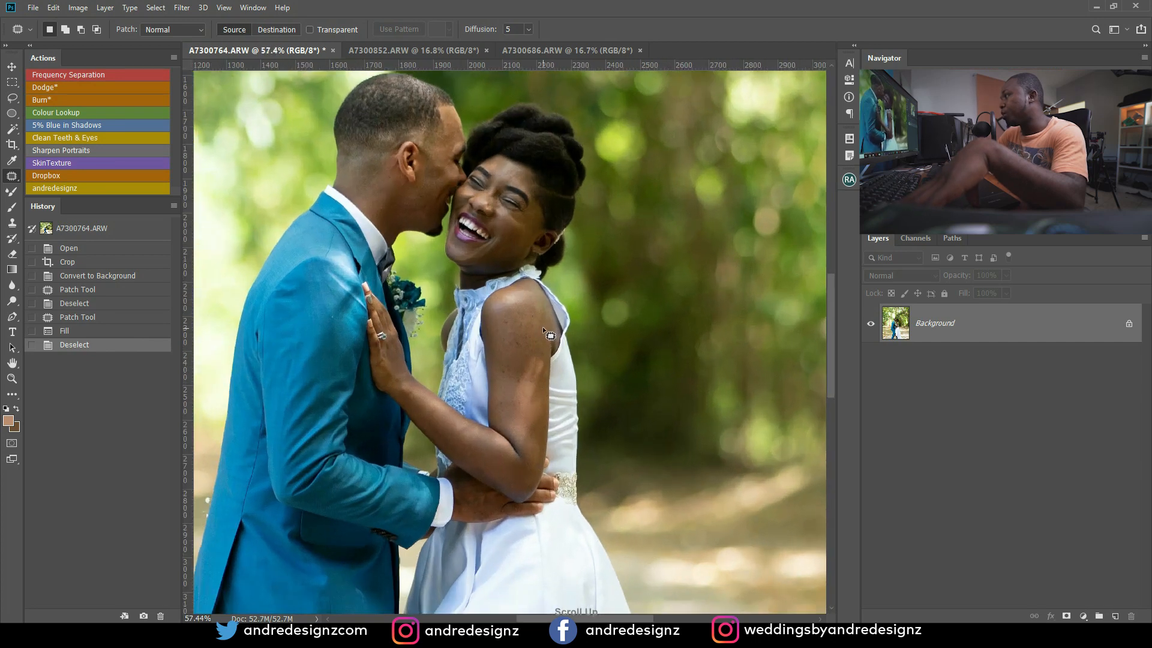
scroll(544, 329, "down", 1)
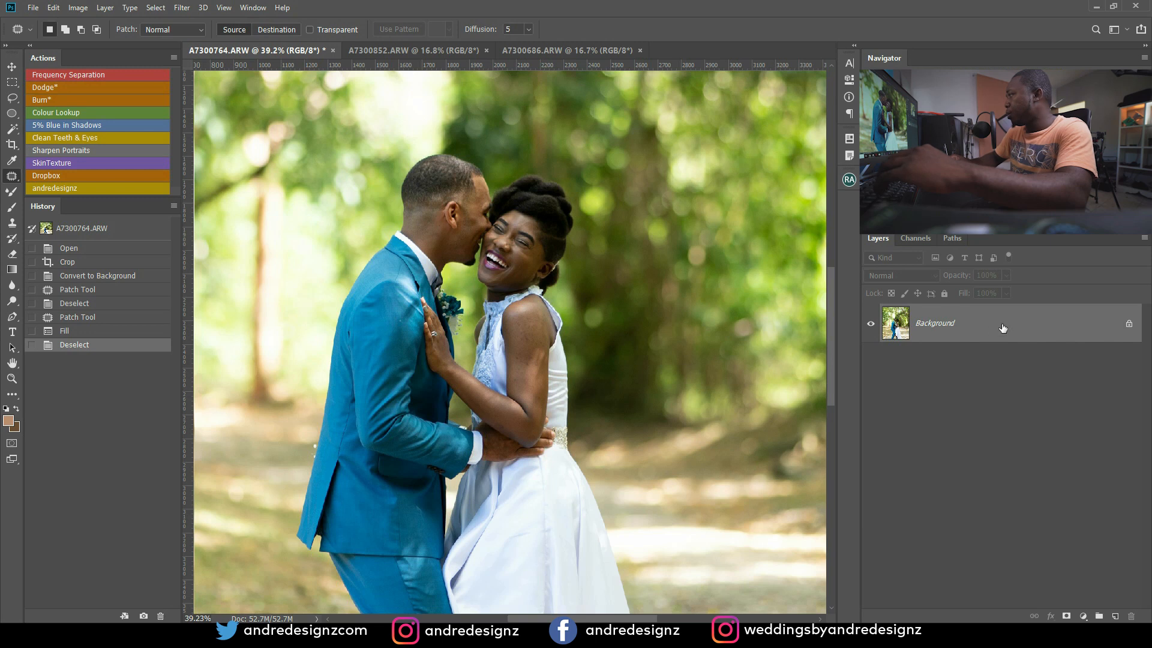
left_click_drag(1012, 334, 1113, 615)
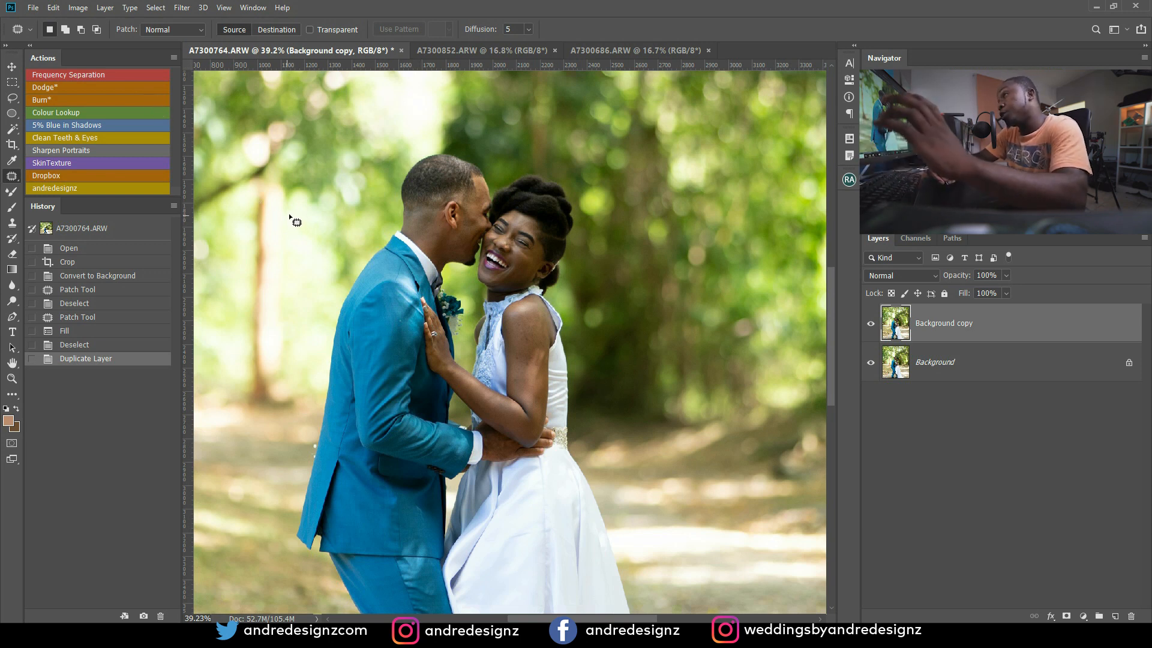
Run the Frequency Separation action on the duplicated layer with a Gaussian Blur radius of 6.4 pixels.
left_click(108, 77)
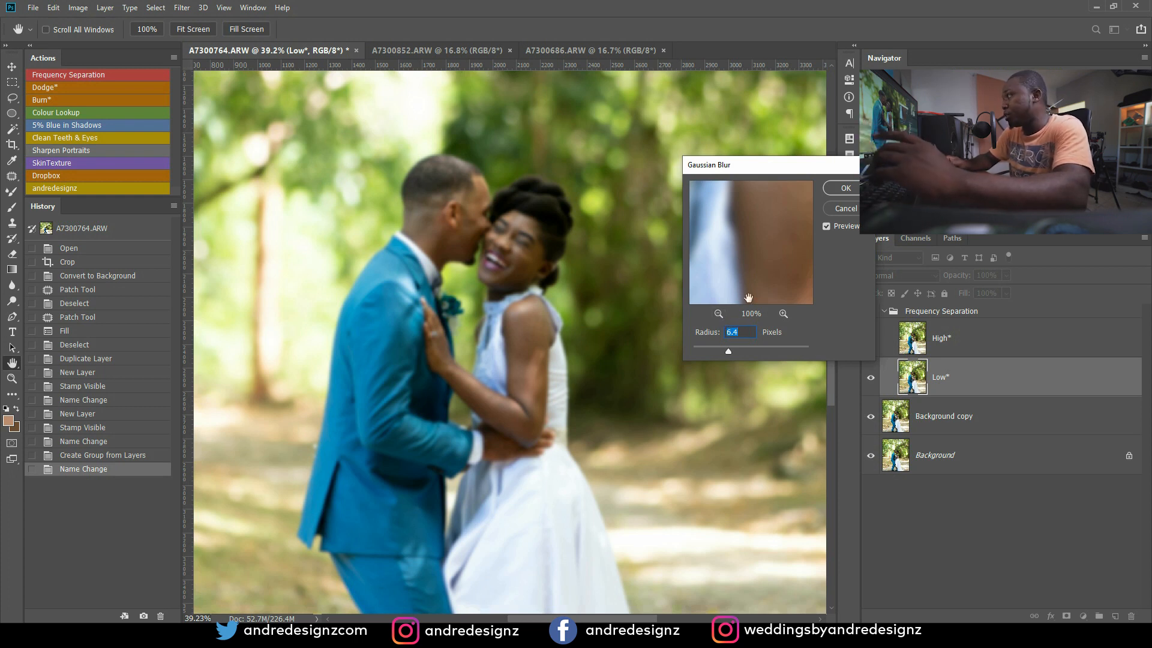
left_click(826, 226)
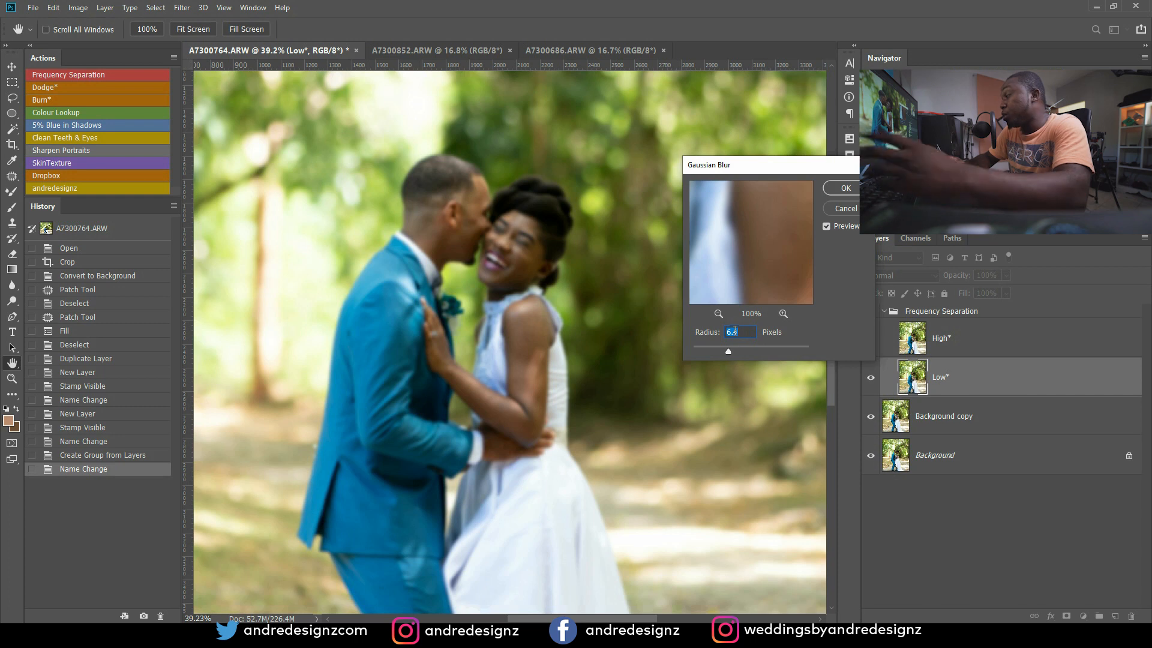
left_click(847, 188)
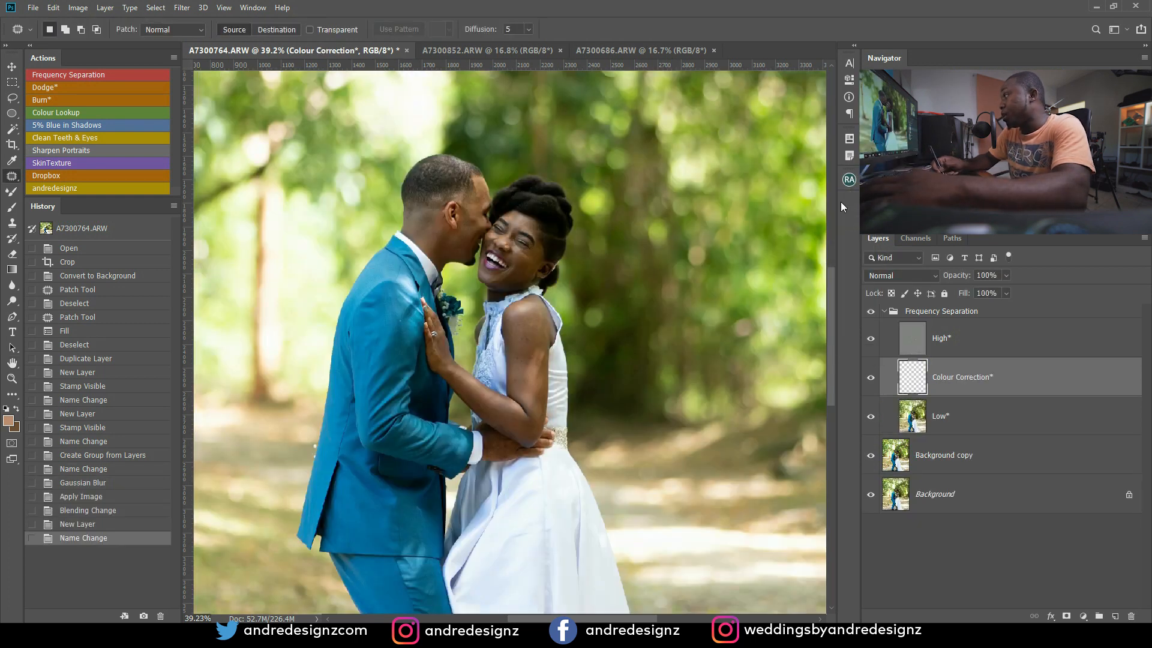
Set up the Mixer Brush on the Low* layer as an unloaded brush that is cleaned after each stroke.
left_click(973, 418)
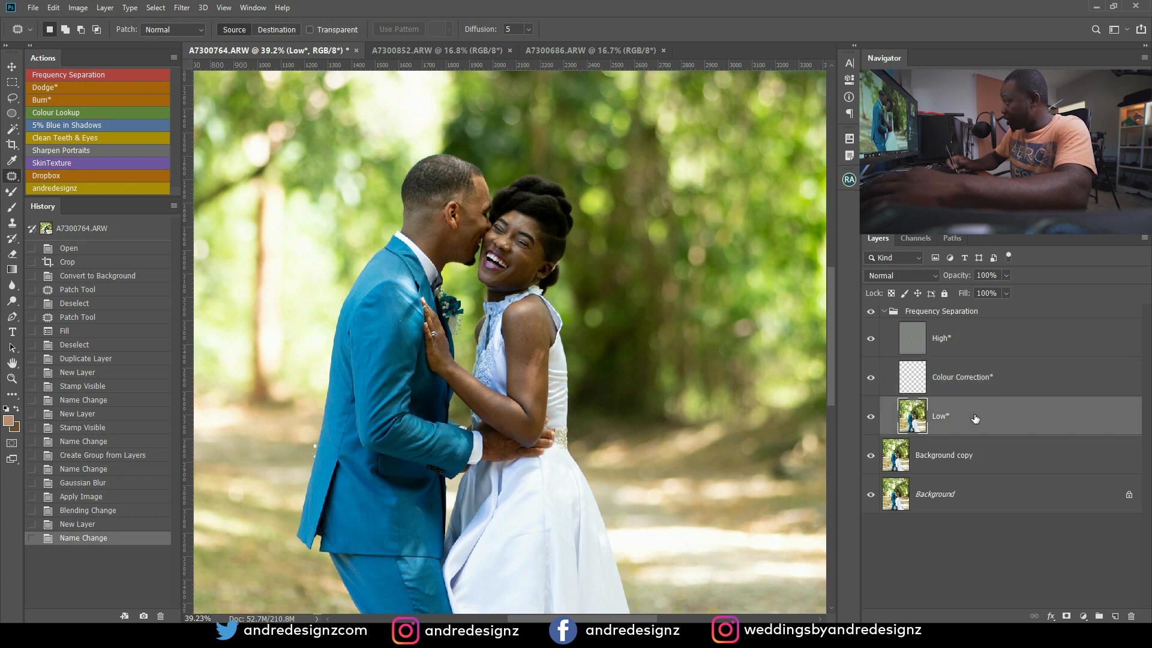
left_click(12, 192)
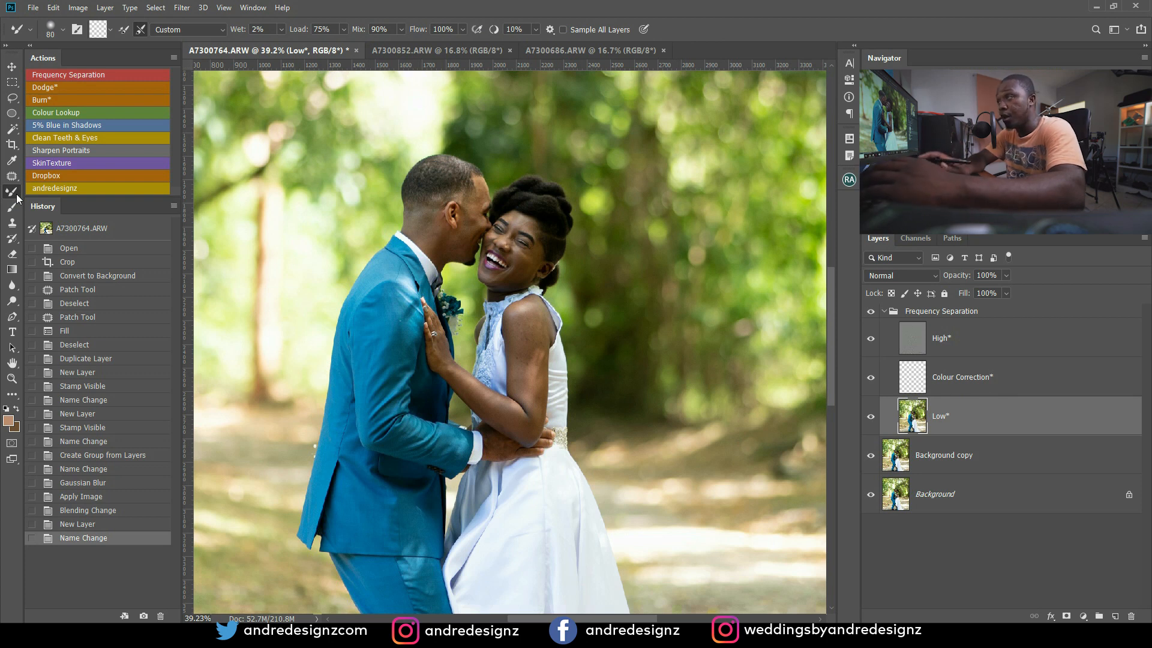
left_click(376, 324)
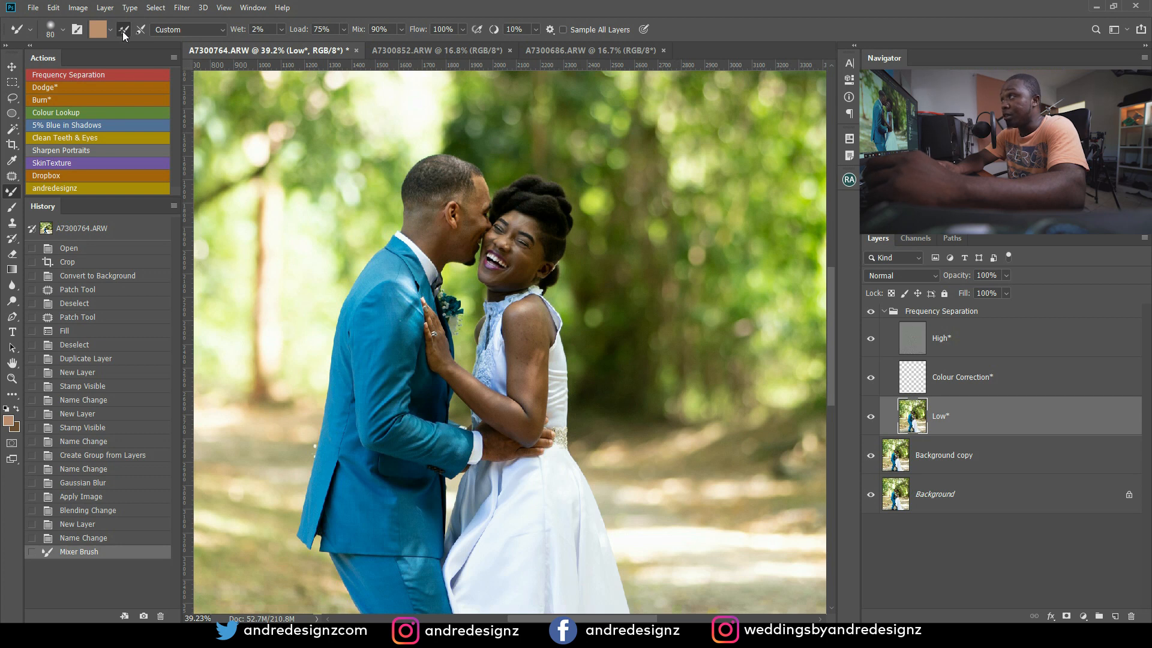
left_click(138, 30)
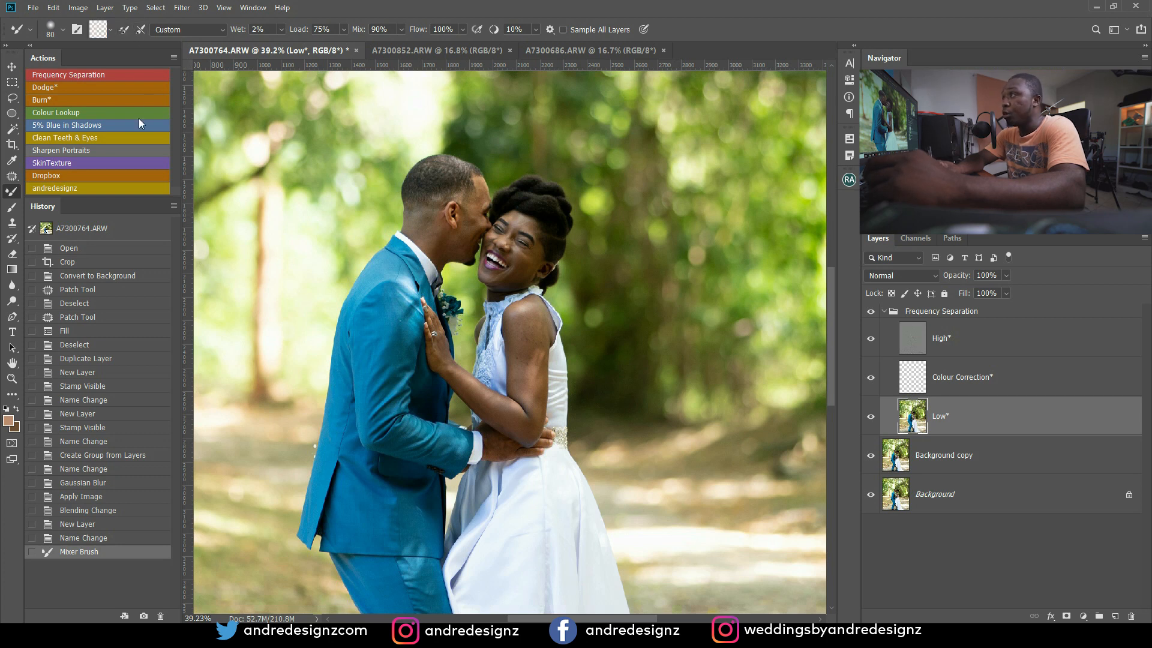
left_click(109, 30)
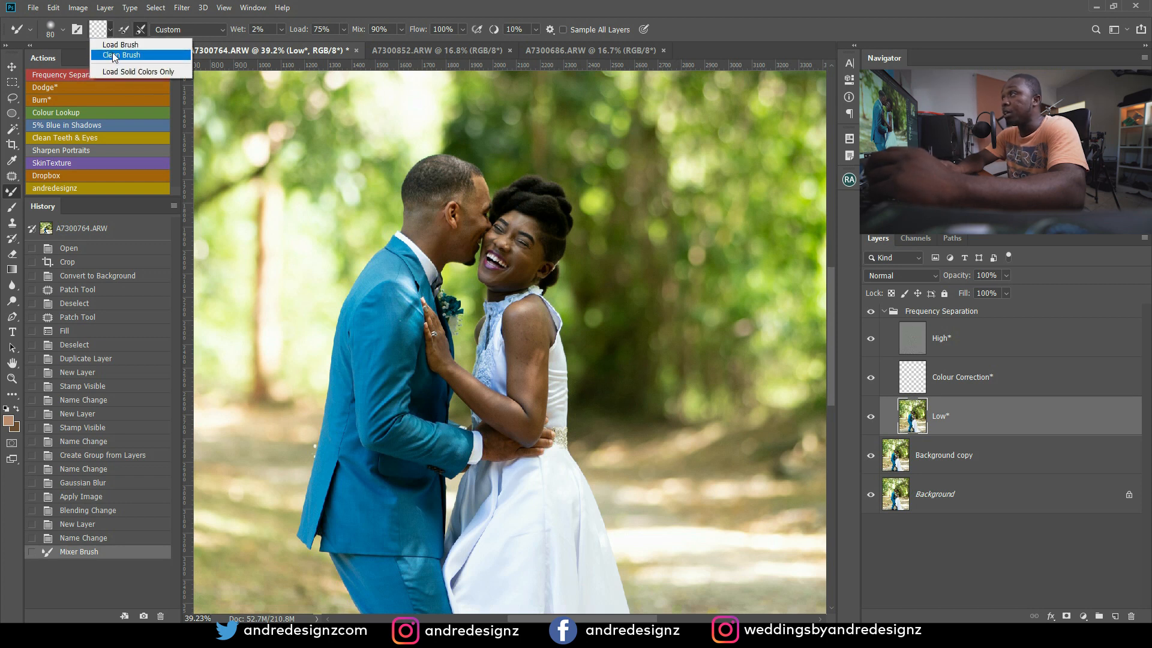
left_click(321, 9)
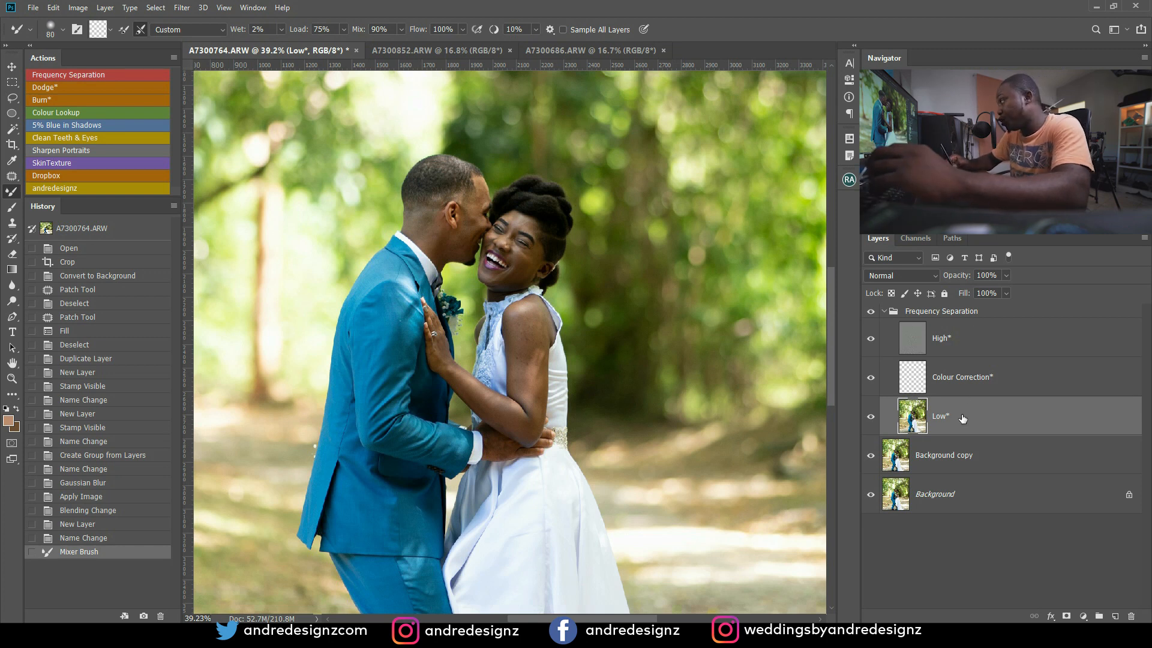
Smooth the skin tones on the bride's shoulder, upper arm and forearm on the Low* layer with a size 80 Mixer Brush.
key("bracketleft")
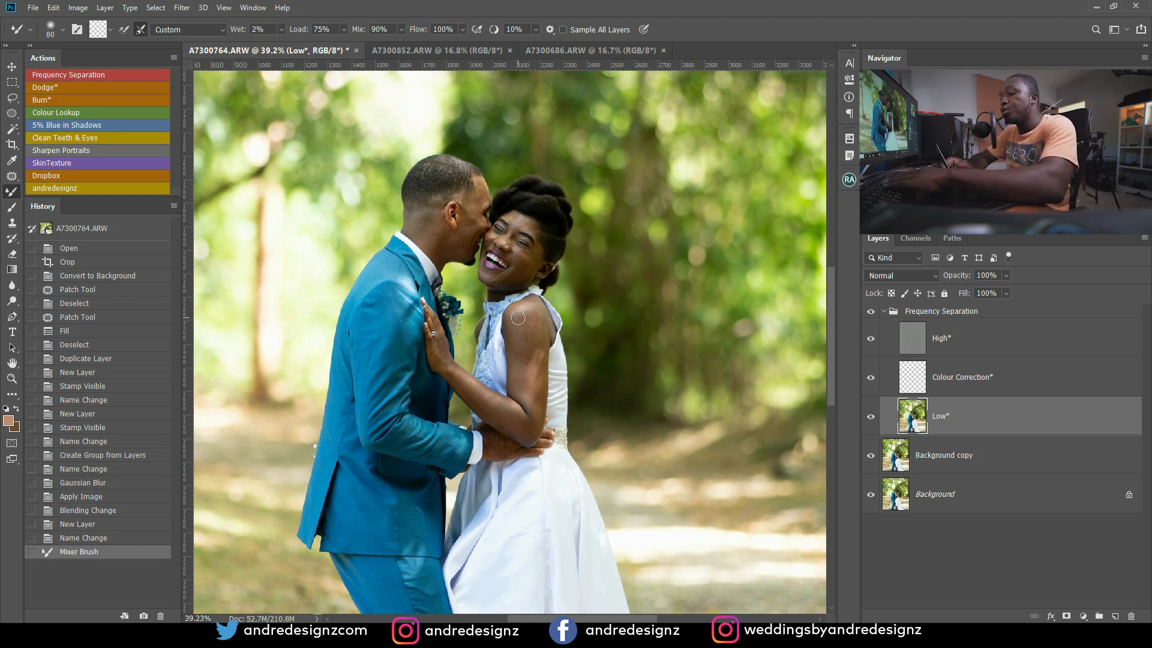
key("bracketright")
key("bracketright")
key("bracketright")
key("bracketright")
key("bracketright")
key("bracketleft")
key("bracketleft")
key("bracketleft")
key("bracketleft")
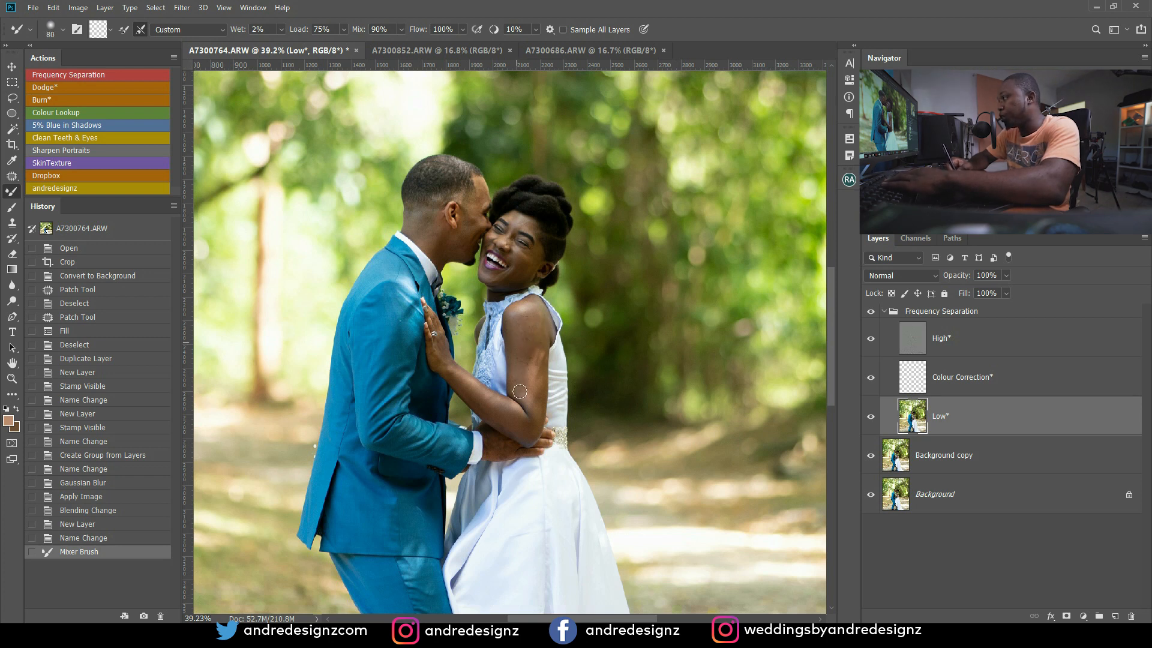
mouse_move(522, 367)
left_mouse_down()
mouse_move(536, 322)
mouse_move(536, 351)
mouse_move(523, 314)
left_mouse_up()
mouse_move(526, 400)
left_mouse_down()
mouse_move(536, 344)
mouse_move(544, 419)
mouse_move(534, 366)
left_mouse_up()
left_click_drag(527, 314, 529, 329)
mouse_move(520, 372)
left_mouse_down()
mouse_move(533, 312)
mouse_move(527, 333)
left_mouse_up()
mouse_move(524, 397)
left_mouse_down()
mouse_move(483, 403)
mouse_move(511, 430)
mouse_move(456, 371)
left_mouse_up()
mouse_move(451, 367)
left_mouse_down()
mouse_move(532, 430)
mouse_move(531, 379)
left_mouse_up()
left_click_drag(535, 326, 528, 380)
mouse_move(520, 307)
left_mouse_down()
mouse_move(519, 374)
mouse_move(517, 324)
mouse_move(525, 372)
mouse_move(538, 310)
mouse_move(537, 396)
left_mouse_up()
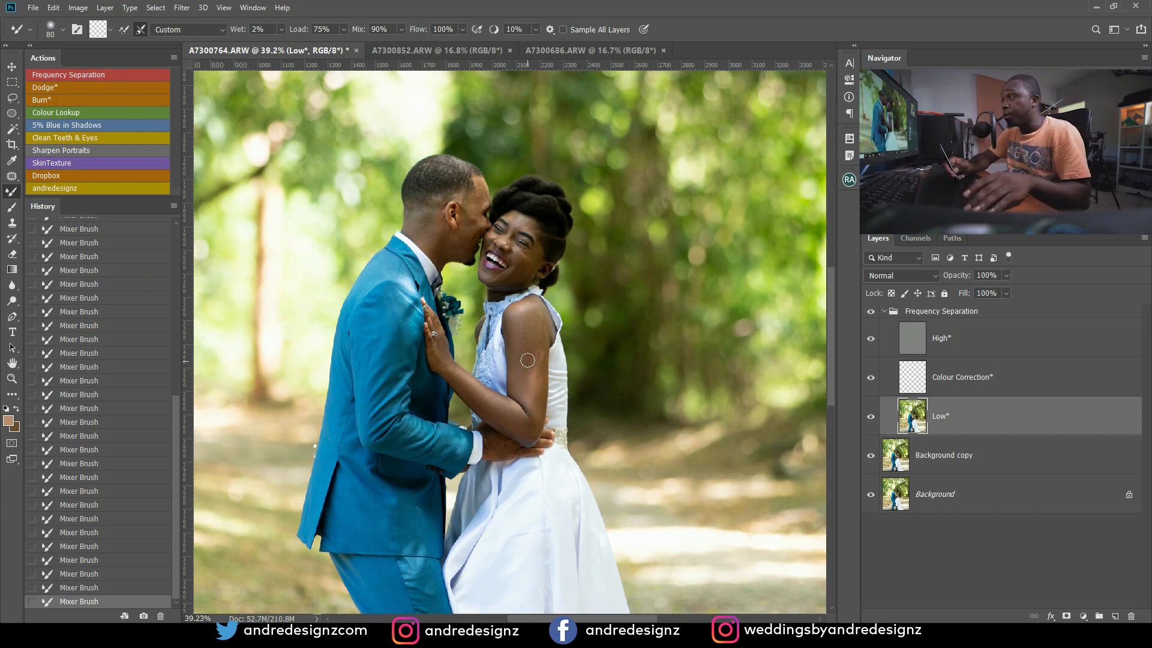
scroll(534, 360, "up", 6)
scroll(514, 157, "down", 5)
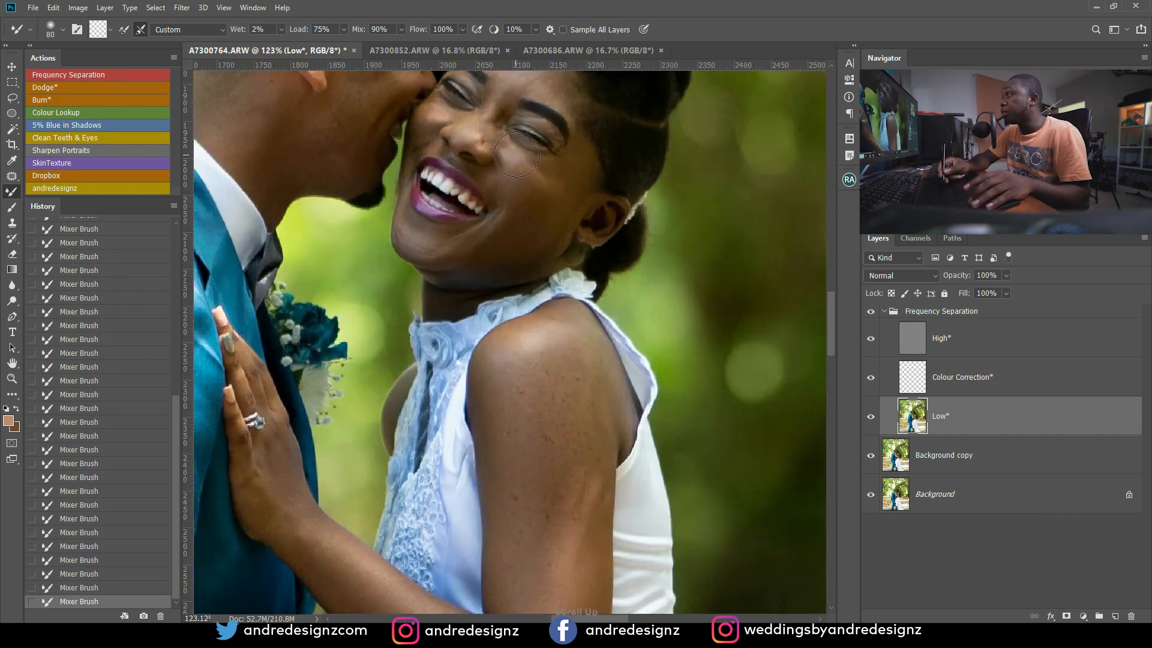
scroll(550, 279, "up", 4)
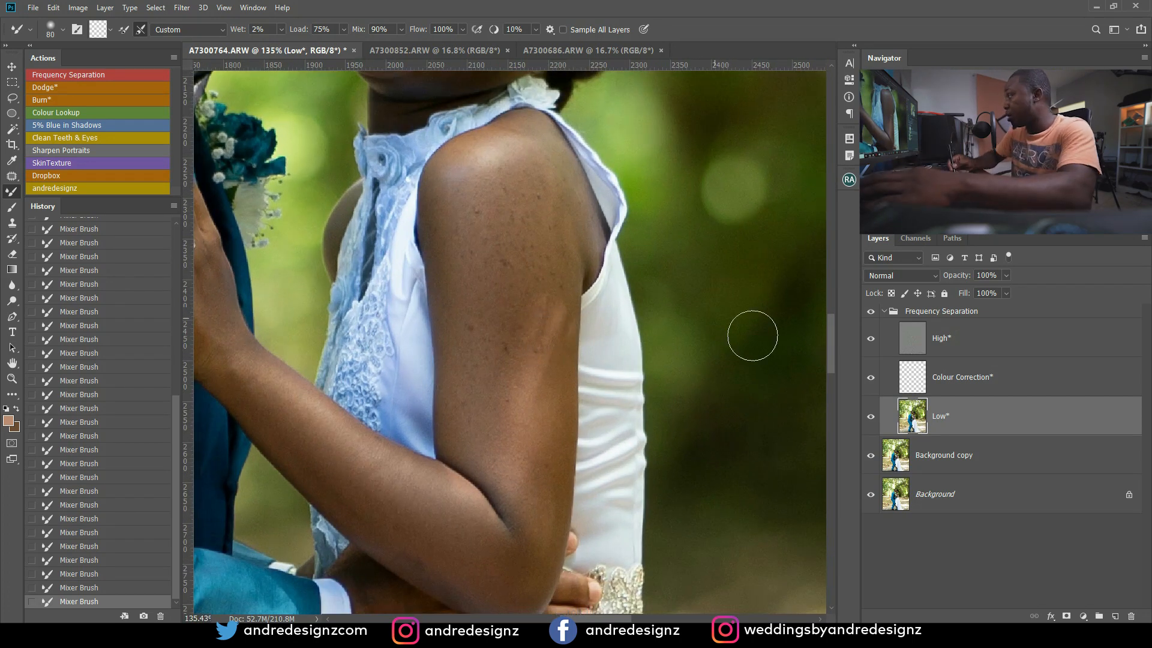
Patch out the dark blemishes across the bride's upper arm and below her shoulder on the High* layer with the Patch tool.
left_click(911, 336)
key("j")
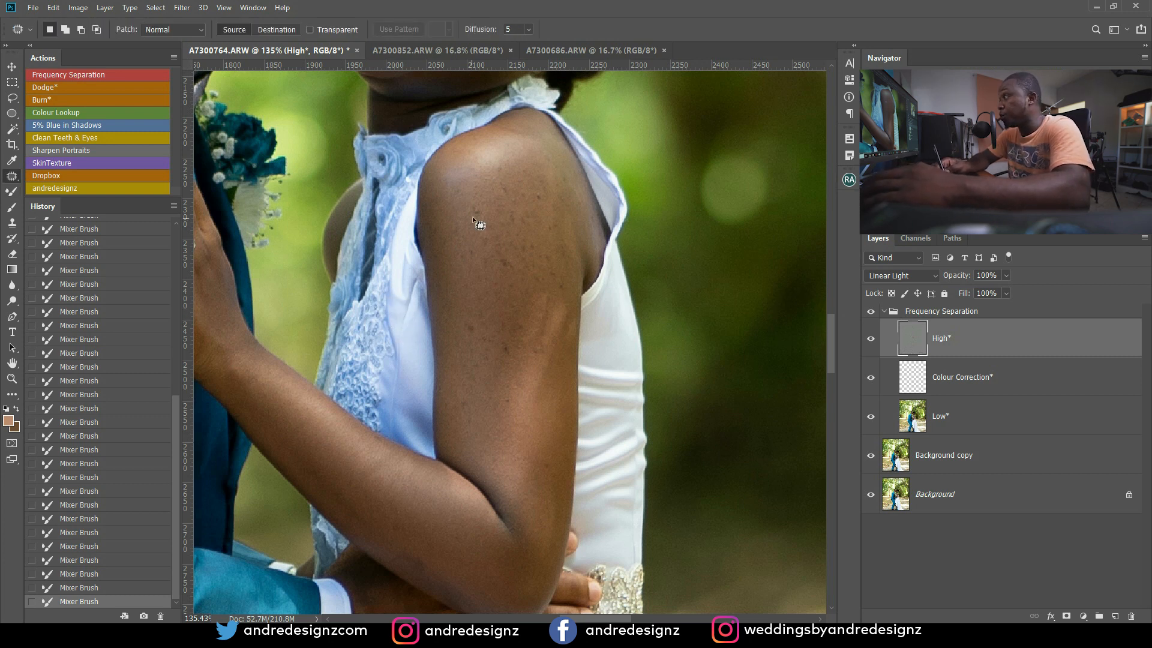
left_click_drag(477, 204, 487, 241)
left_click_drag(509, 282, 514, 302)
key("ctrl+d")
left_click_drag(479, 338, 487, 315)
key("ctrl+d")
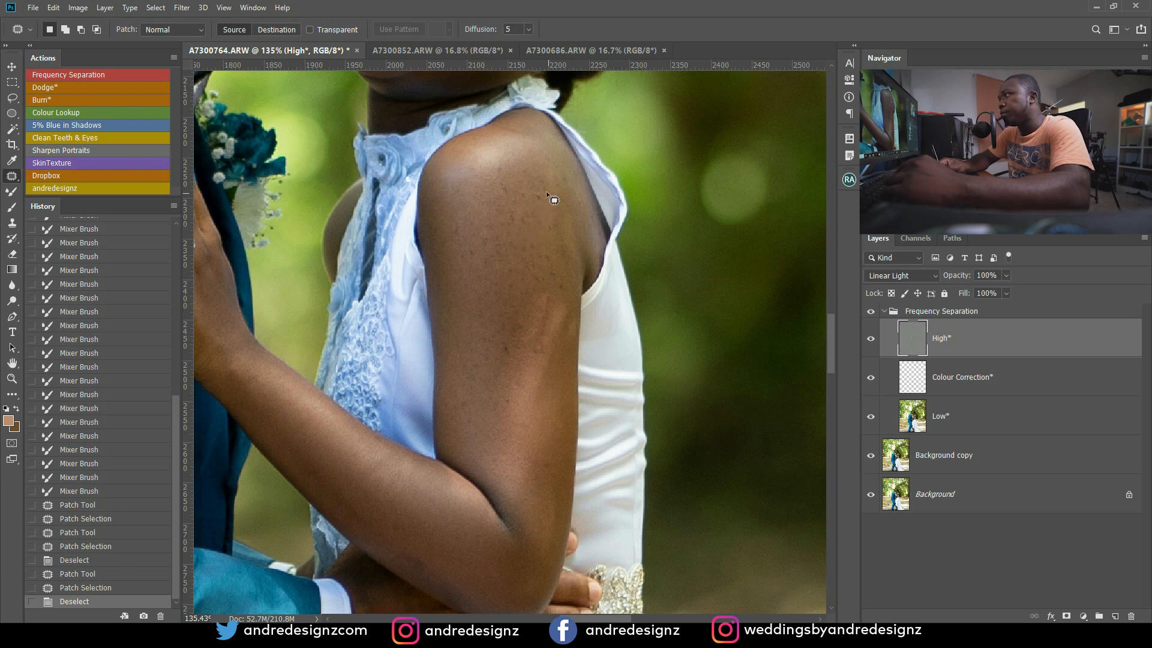
left_click_drag(532, 196, 558, 214)
key("ctrl+d")
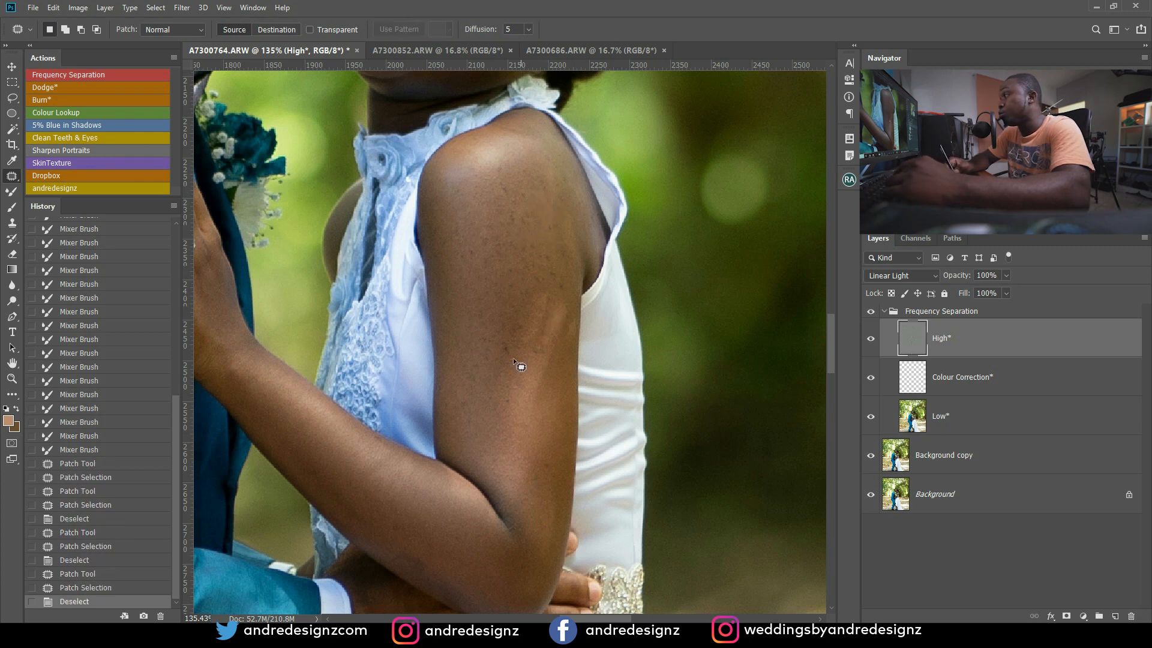
Patch the remaining spots on the middle and lower part of the bride's upper arm, down towards the elbow, on the High* layer.
left_click_drag(512, 352, 511, 351)
mouse_move(507, 350)
left_mouse_down()
mouse_move(515, 364)
mouse_move(538, 346)
mouse_move(522, 411)
mouse_move(506, 416)
mouse_move(522, 414)
left_mouse_up()
key("ctrl+d")
key("ctrl+d")
left_click_drag(548, 477, 545, 437)
key("ctrl+d")
left_click_drag(556, 311, 554, 299)
left_click_drag(549, 309, 556, 337)
key("ctrl+d")
Clean the small marks below the bride's shoulder and along the back edge of her upper arm by patching the High* layer.
left_click_drag(504, 197, 502, 187)
left_click_drag(507, 196, 525, 187)
key("ctrl+d")
left_click_drag(528, 195, 538, 220)
key("ctrl+d")
mouse_move(534, 222)
left_mouse_down()
mouse_move(511, 214)
mouse_move(558, 235)
left_mouse_up()
key("ctrl+d")
key("ctrl+d")
key("ctrl+d")
key("ctrl+d")
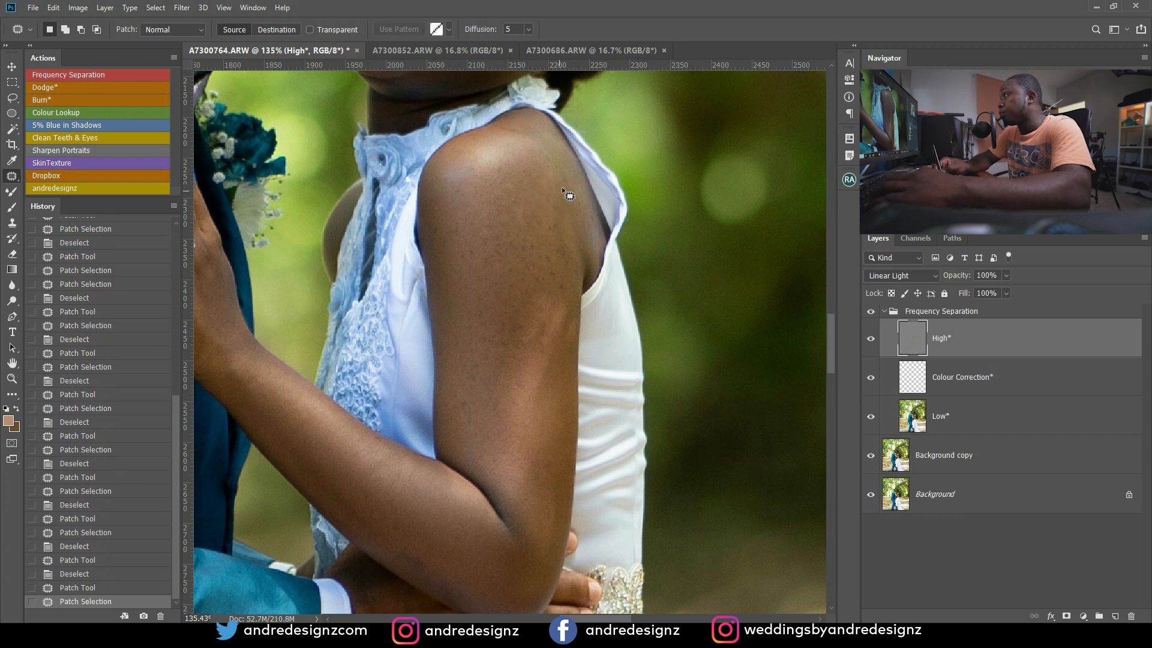
left_click_drag(562, 173, 571, 207)
key("ctrl+d")
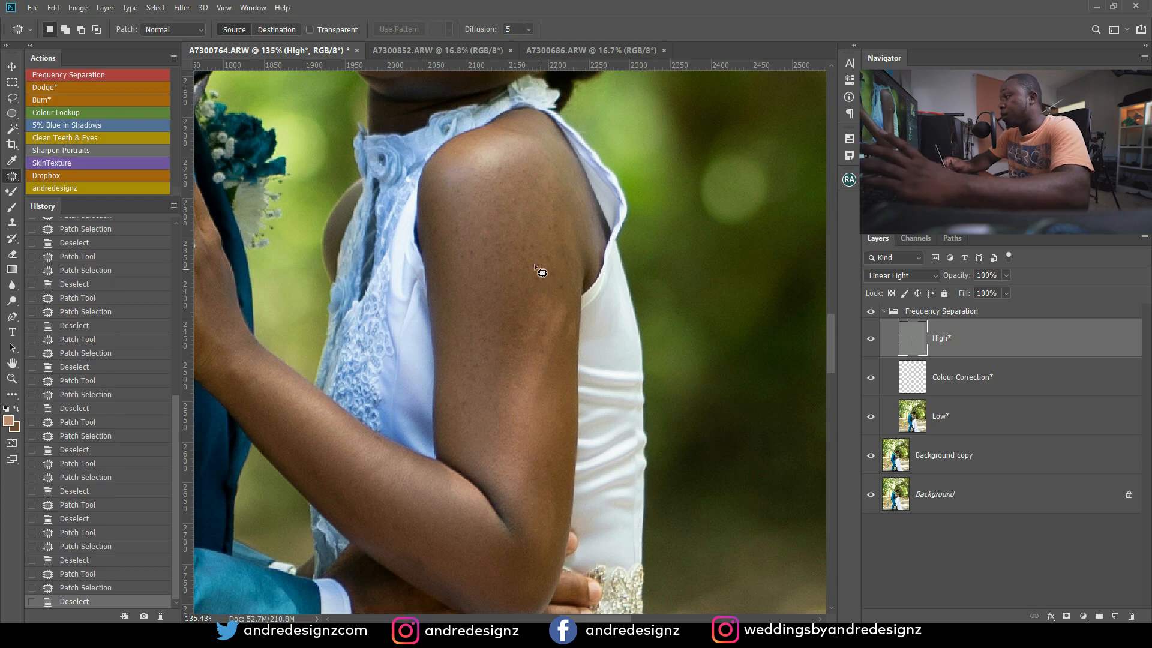
Patch the blemishes on the bride's forearm near the elbow on the High* layer.
mouse_move(407, 549)
left_mouse_down()
mouse_move(439, 561)
mouse_move(409, 548)
left_mouse_up()
mouse_move(421, 559)
left_mouse_down()
mouse_move(394, 536)
mouse_move(404, 521)
left_mouse_up()
key("ctrl+d")
mouse_move(405, 529)
left_mouse_down()
mouse_move(405, 516)
mouse_move(416, 522)
left_mouse_up()
left_click_drag(419, 529, 424, 526)
key("ctrl+d")
Patch the texture of the long diagonal crease on the front of the wedding dress skirt on the High* layer, keeping the crease selected.
scroll(541, 293, "down", 6)
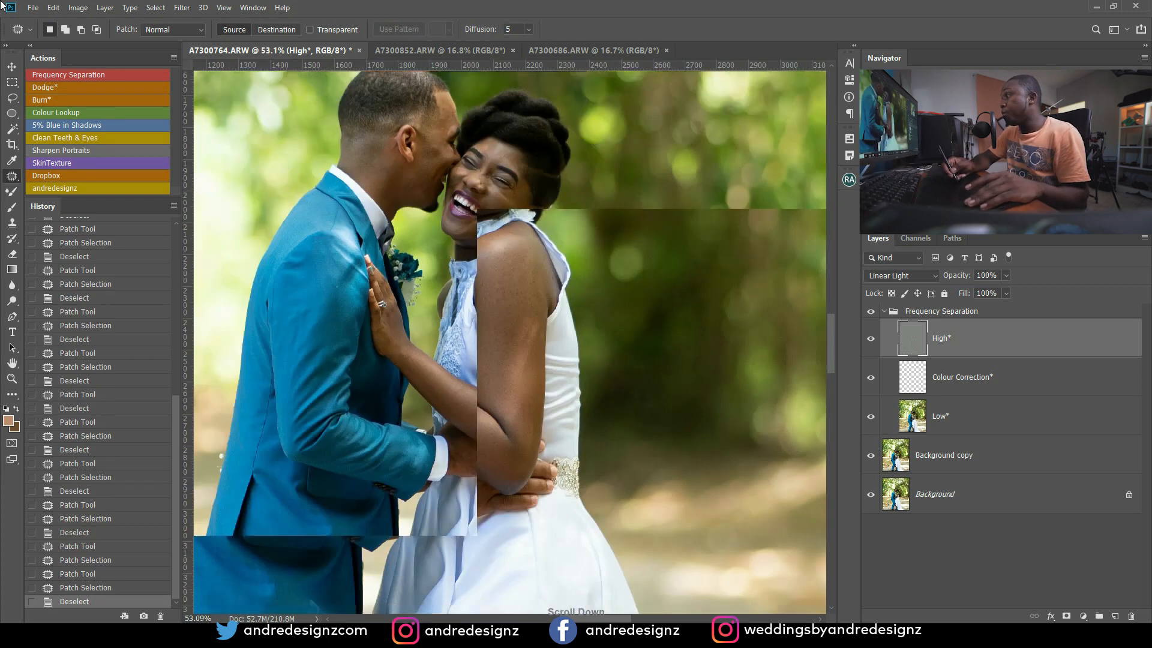
scroll(508, 369, "up", 1)
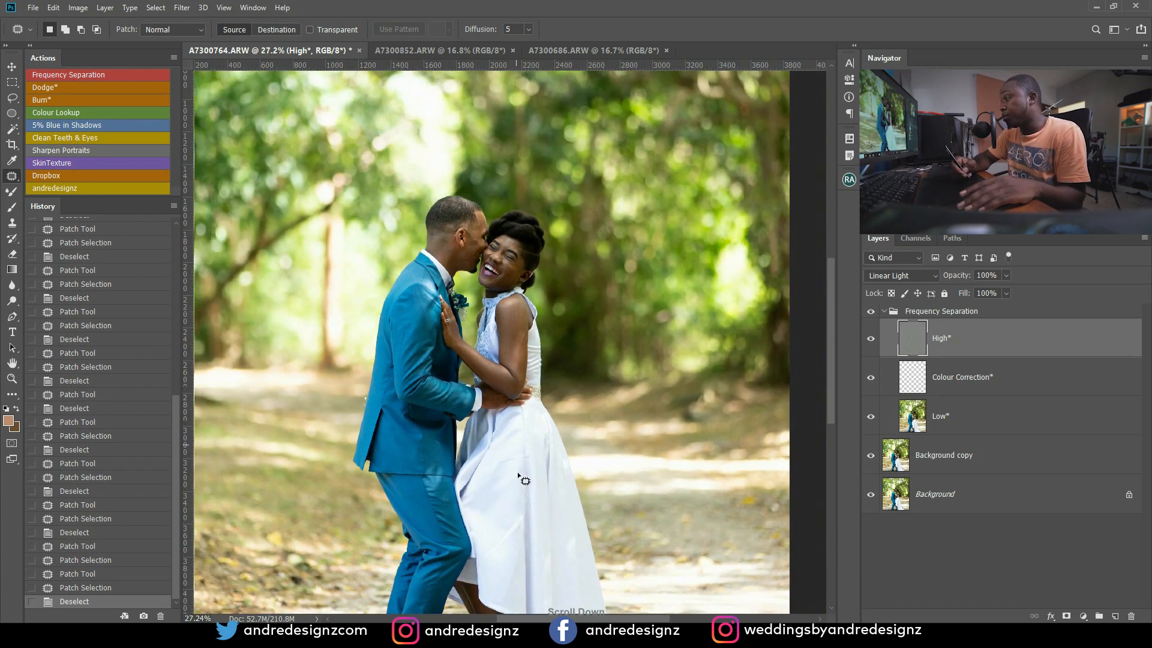
scroll(515, 535, "up", 4)
scroll(514, 534, "up", 1)
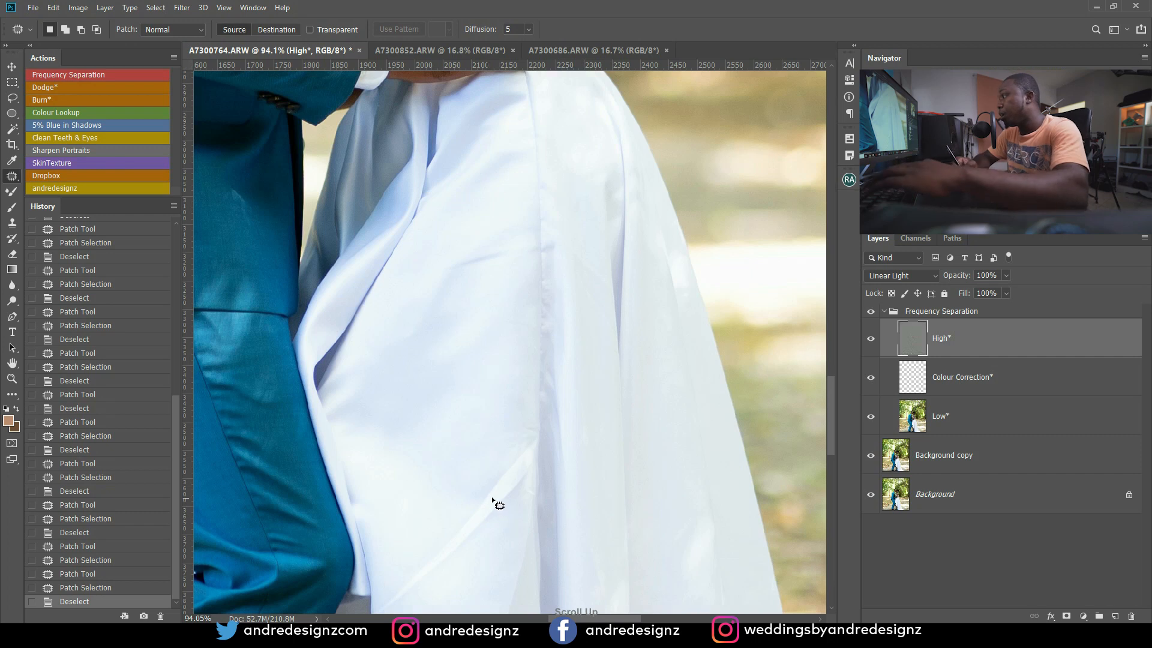
left_click_drag(476, 454, 481, 292)
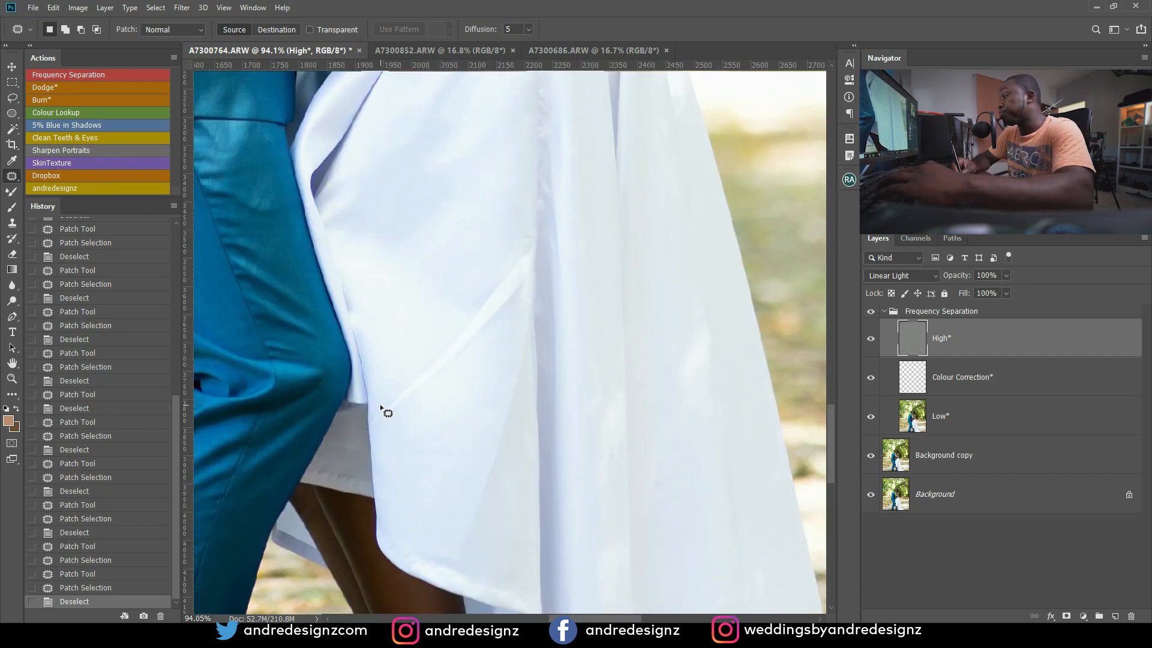
mouse_move(378, 423)
left_mouse_down()
mouse_move(416, 420)
mouse_move(500, 342)
mouse_move(537, 293)
mouse_move(534, 242)
left_mouse_up()
left_click_drag(508, 307, 495, 233)
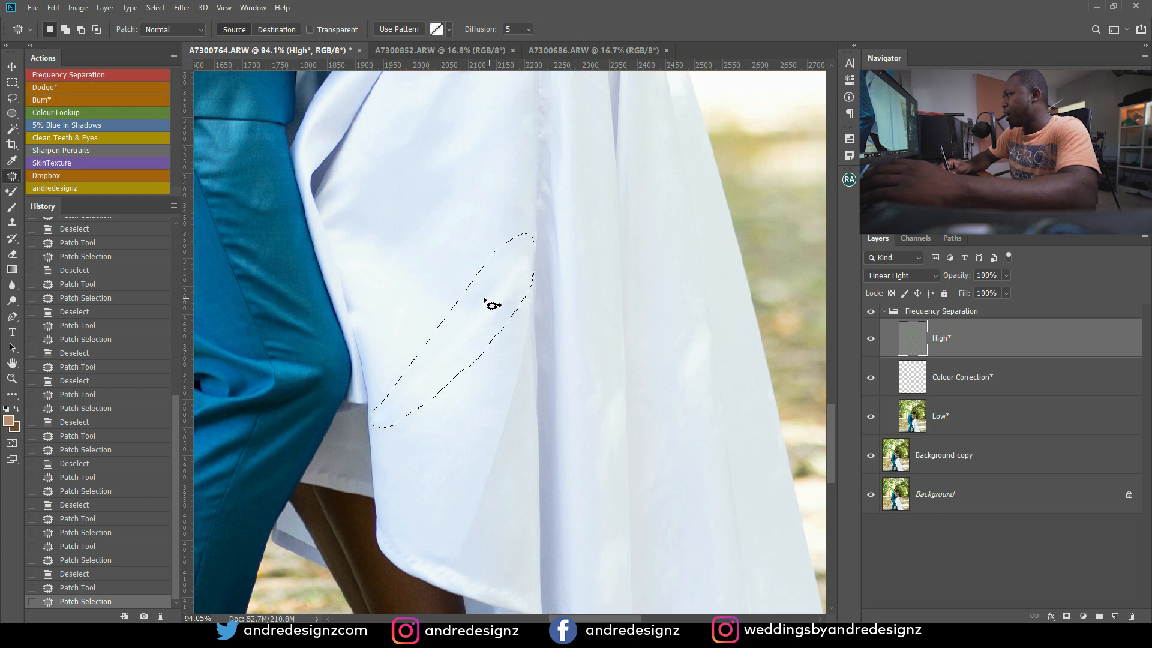
left_click_drag(496, 305, 515, 318)
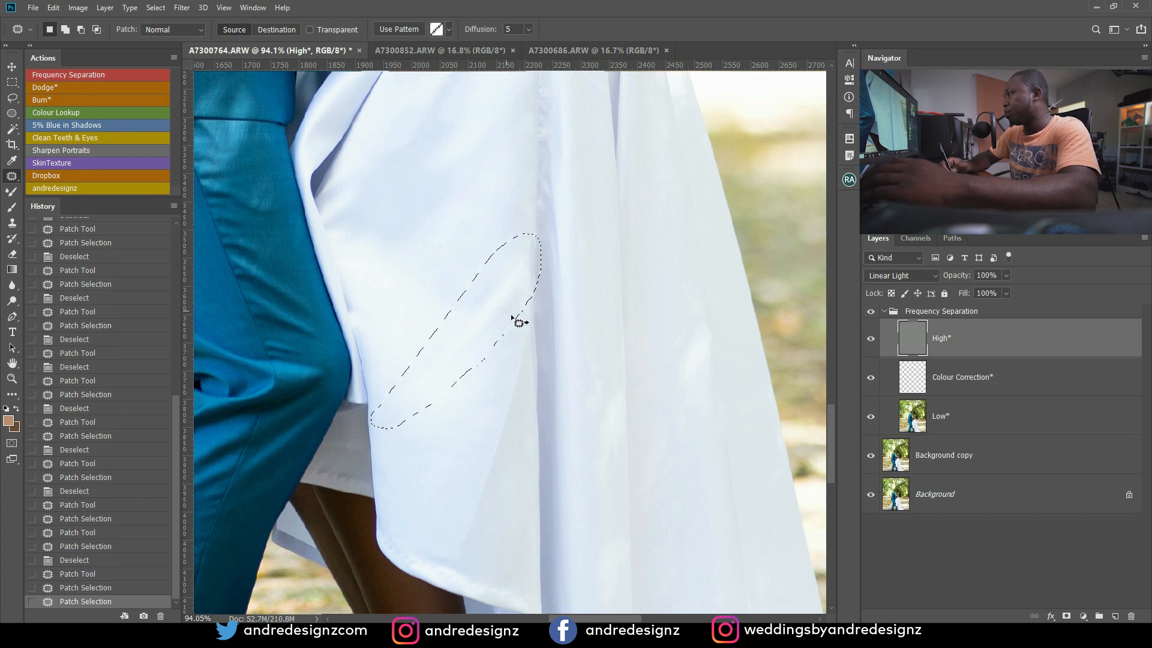
Patch the same diagonal dress crease on the Low* layer with clean fabric beside it and clear the selection.
left_click(961, 421)
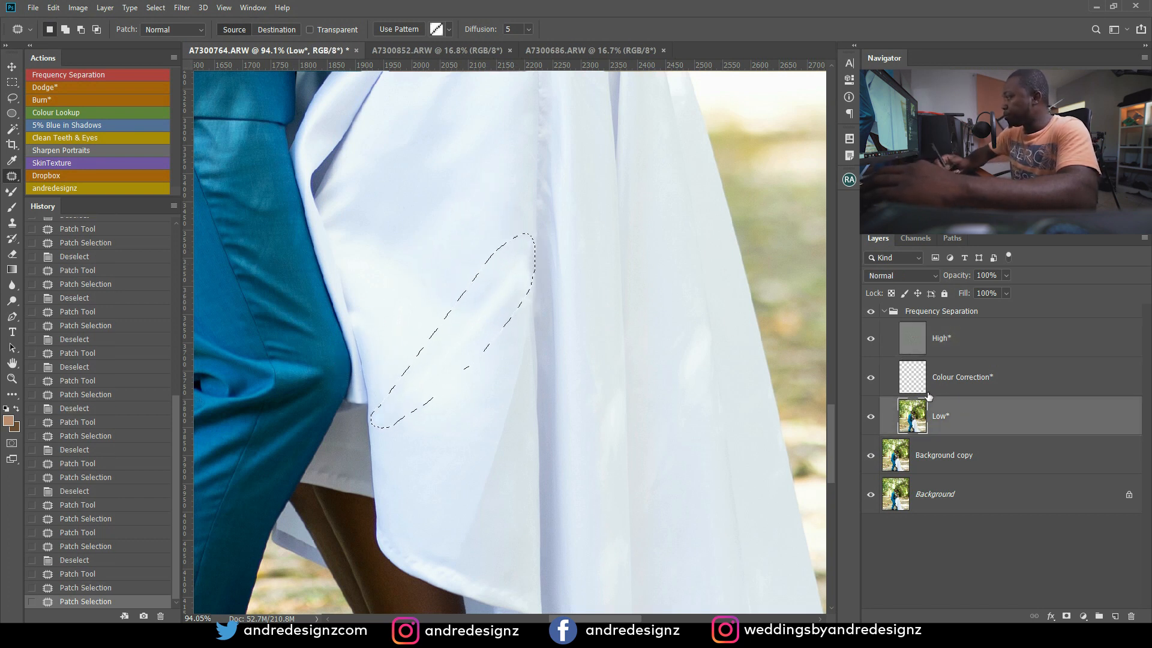
left_click_drag(470, 261, 485, 256)
key("ctrl+d")
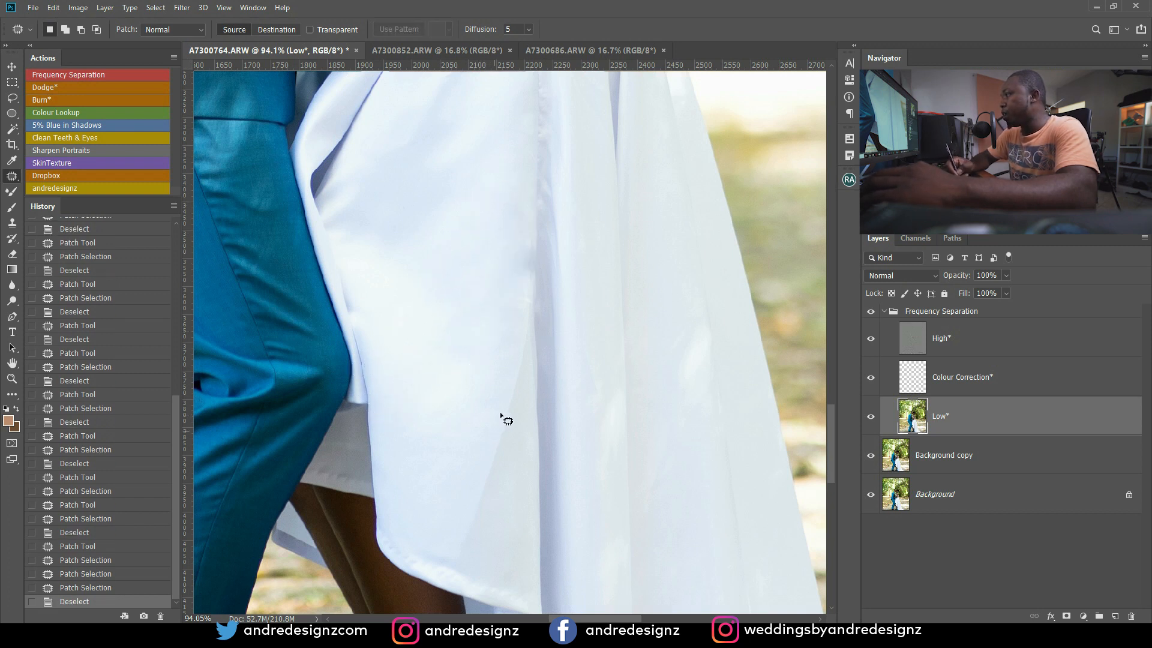
Patch out the slanted fold beside the skirt's vertical seam near the hem on both the Low* and High* layers.
mouse_move(517, 335)
left_mouse_down()
mouse_move(455, 539)
mouse_move(470, 562)
mouse_move(509, 472)
mouse_move(520, 325)
left_mouse_up()
left_click_drag(514, 404, 484, 385)
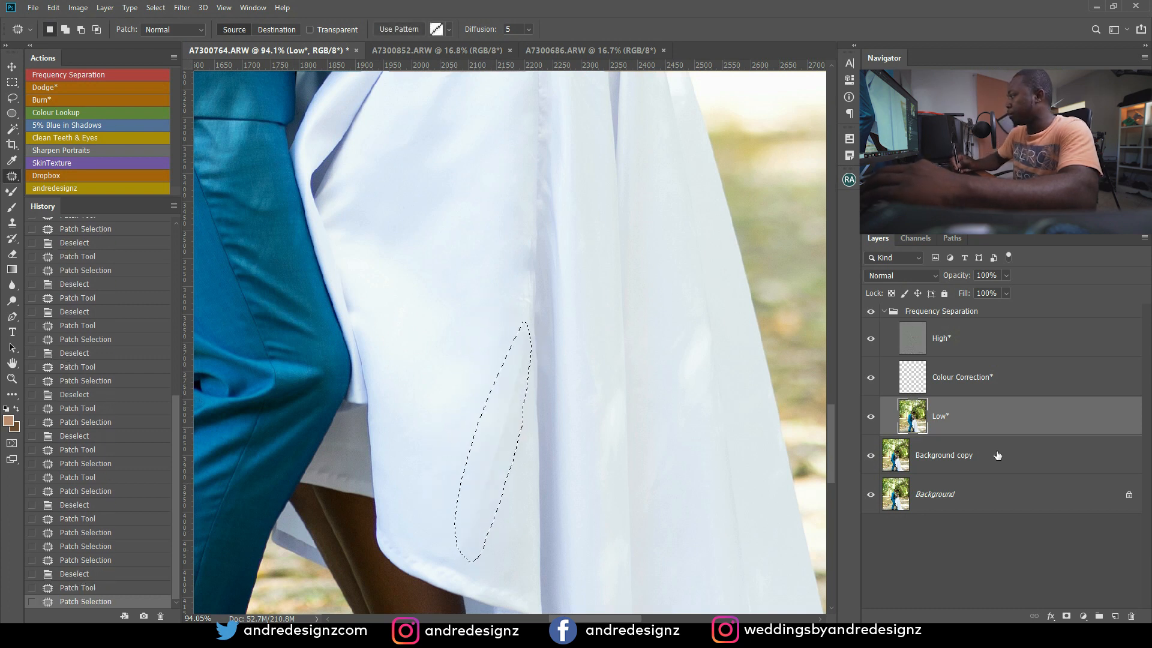
left_click(986, 336)
left_click_drag(510, 406, 448, 346)
key("ctrl+d")
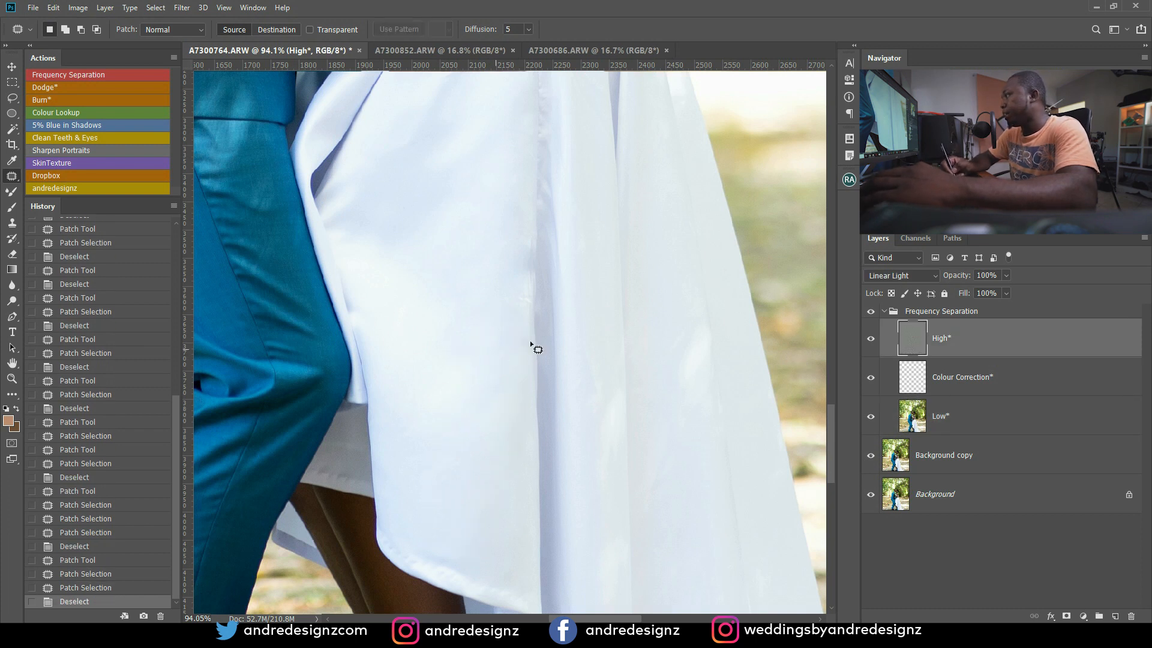
Hide and show the Frequency Separation group to compare the dress before and after retouching.
left_click(871, 312)
left_click(870, 312)
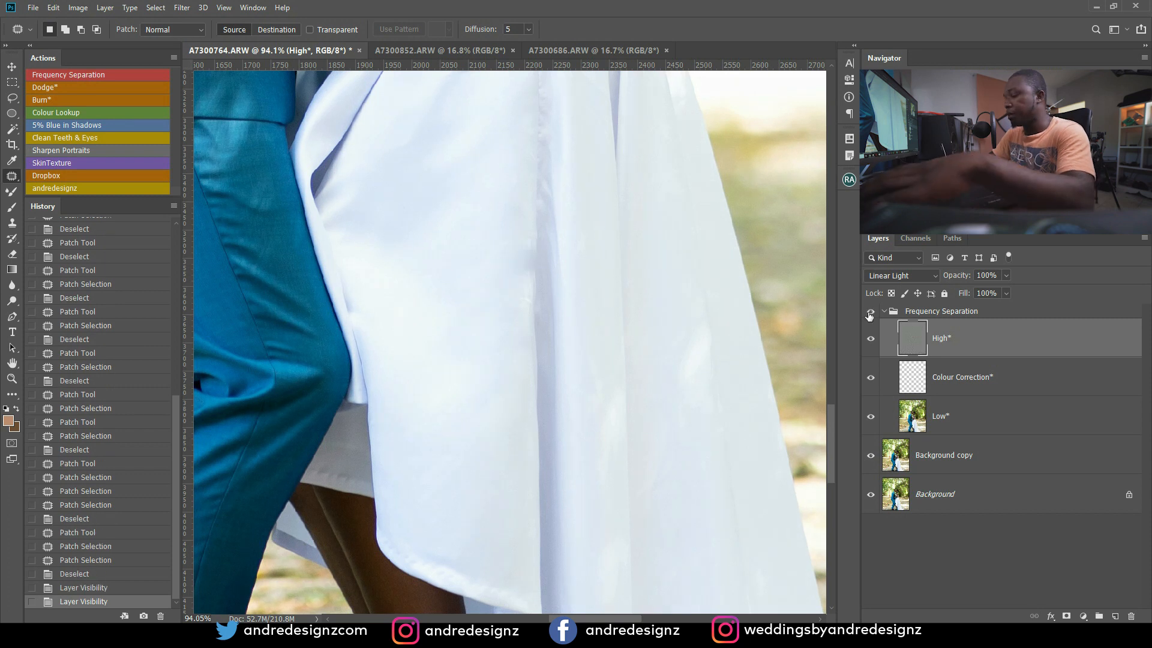
scroll(813, 327, "down", 3)
scroll(812, 328, "down", 3)
Patch the short crease on the upper front of the dress skirt on the High* and Low* layers.
scroll(658, 189, "up", 3)
scroll(658, 189, "up", 2)
mouse_move(640, 219)
left_mouse_down()
mouse_move(668, 248)
mouse_move(707, 226)
mouse_move(696, 230)
left_mouse_up()
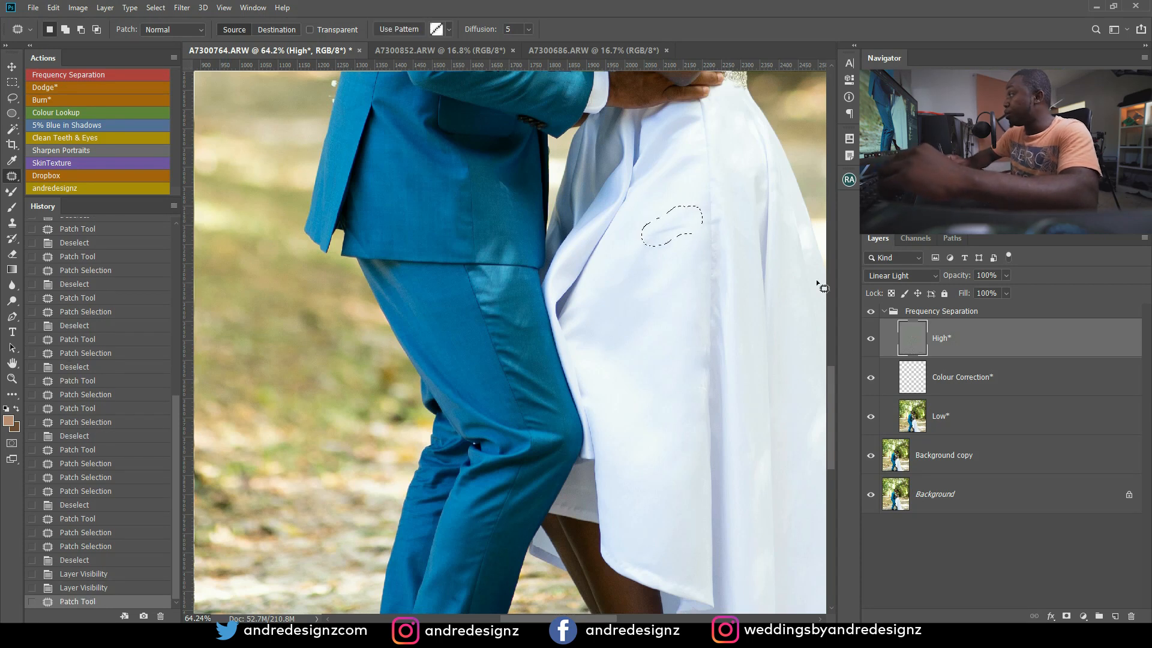
mouse_move(668, 246)
left_mouse_down()
mouse_move(664, 272)
mouse_move(682, 262)
left_mouse_up()
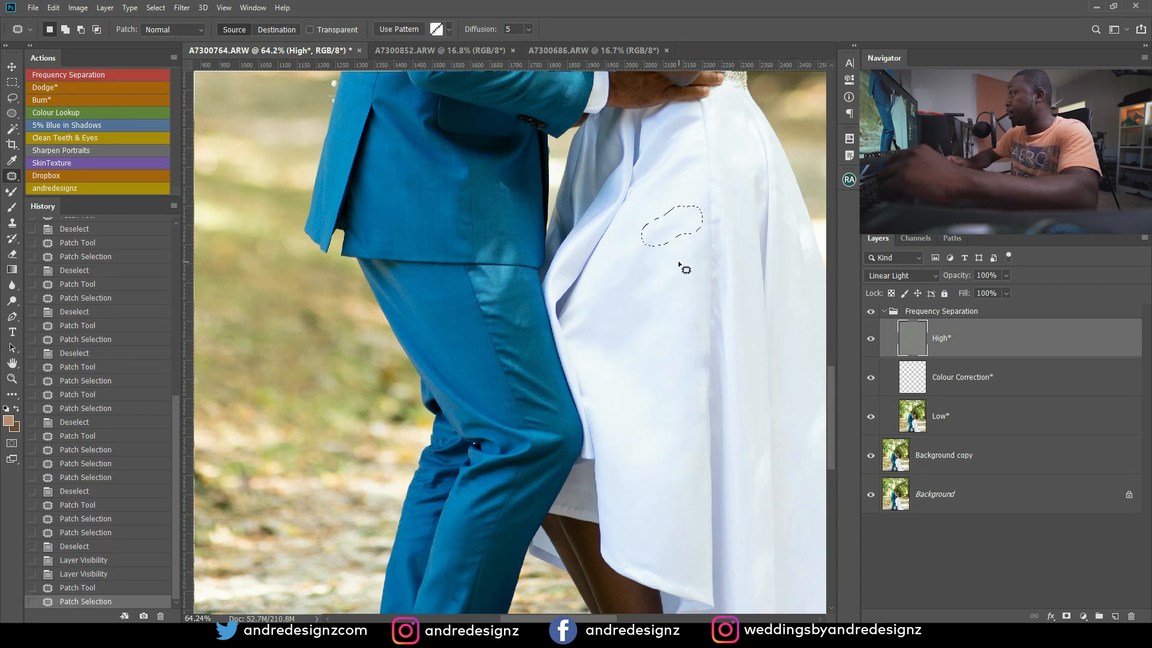
left_click(965, 419)
mouse_move(681, 244)
left_mouse_down()
mouse_move(636, 236)
mouse_move(677, 282)
left_mouse_up()
key("ctrl+d")
key("ctrl+d")
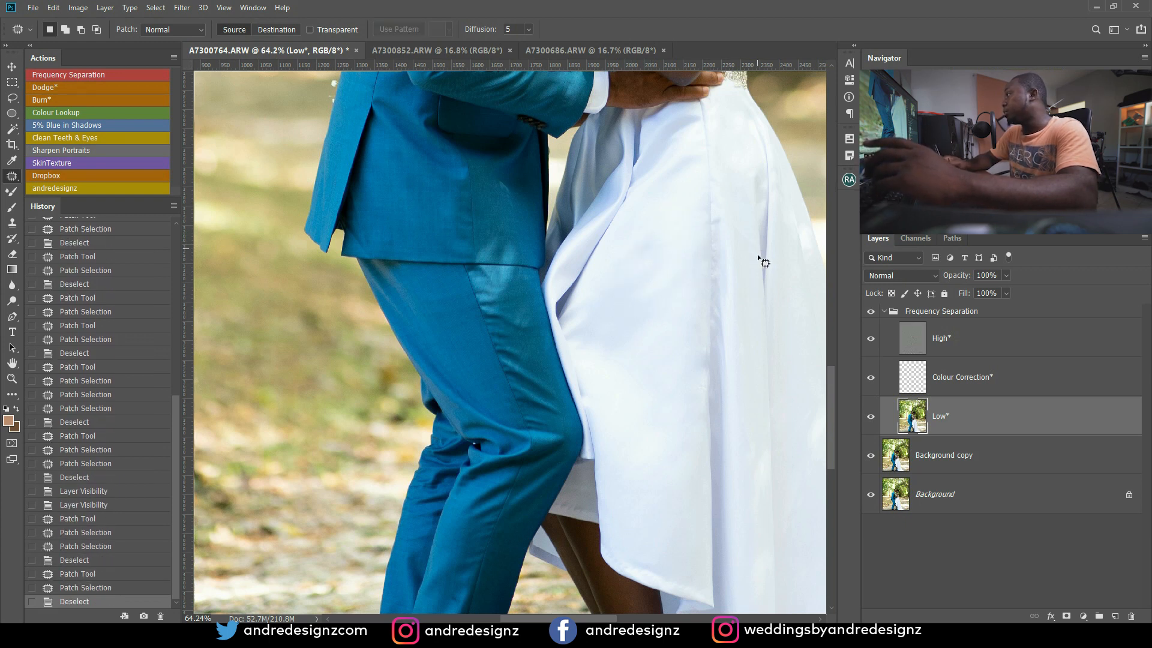
Remove the bright speck in the knee fold of the groom's trousers by patching the Low* and High* layers.
scroll(650, 273, "down", 3)
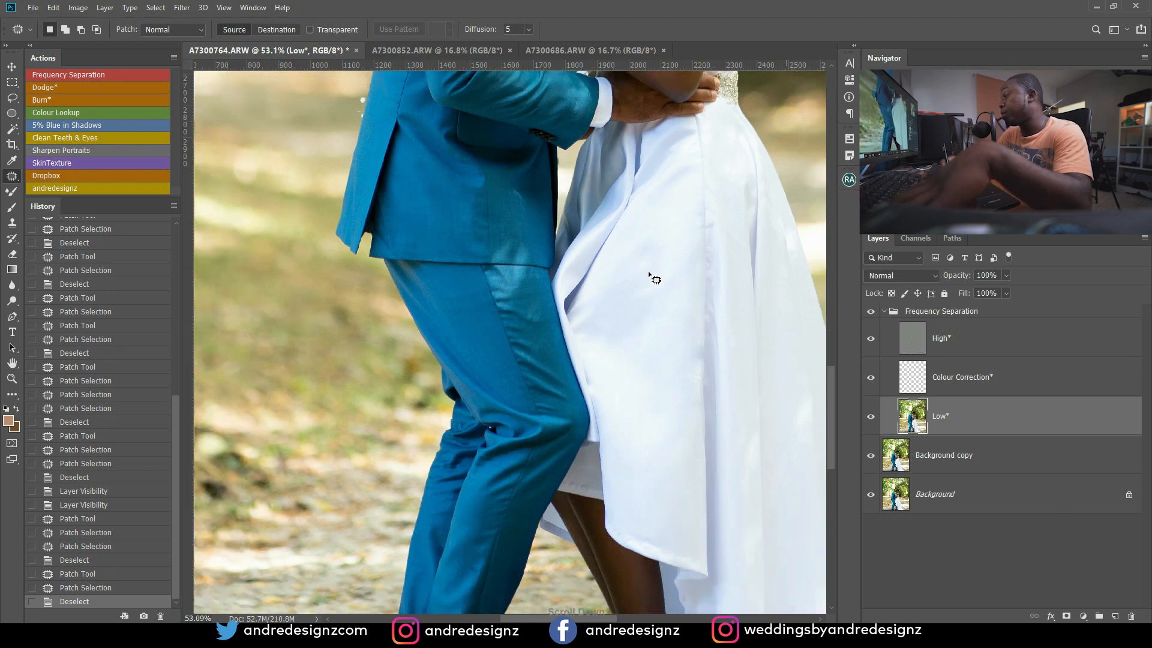
scroll(651, 273, "up", 10)
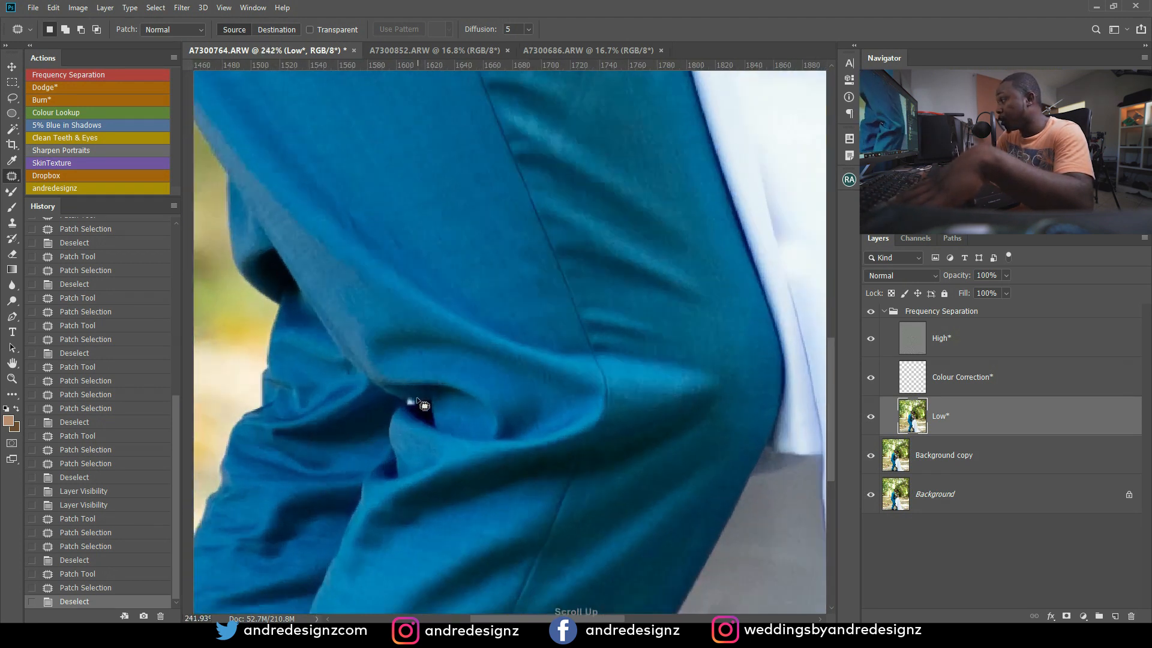
left_click_drag(410, 402, 425, 397)
left_click(974, 344)
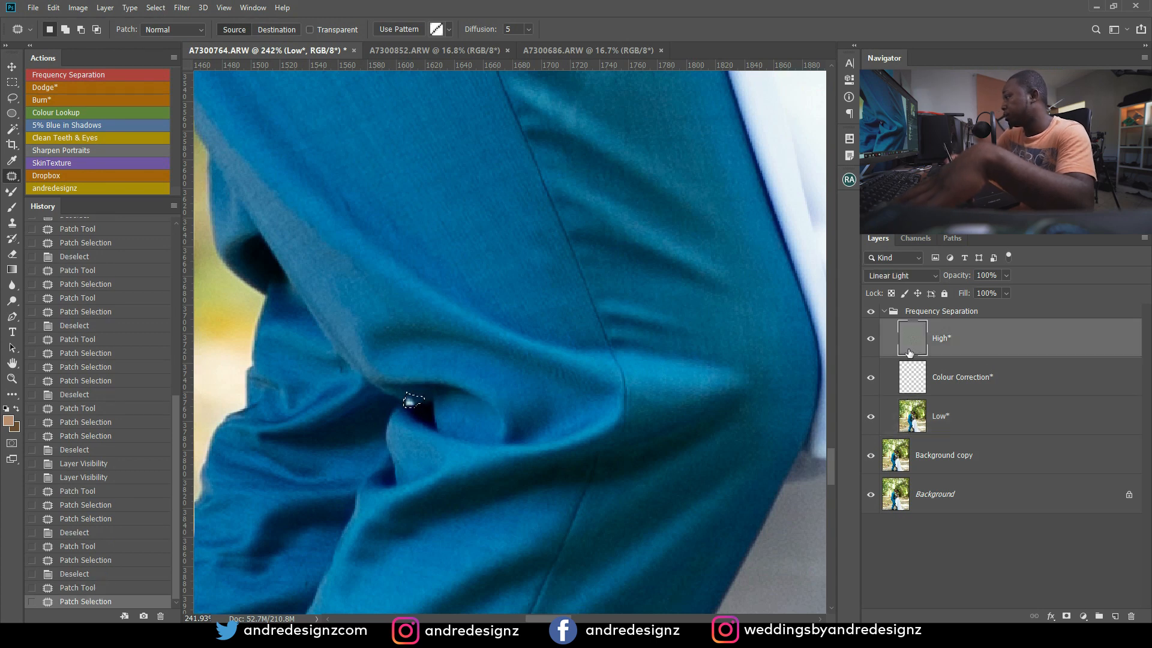
key("ctrl+d")
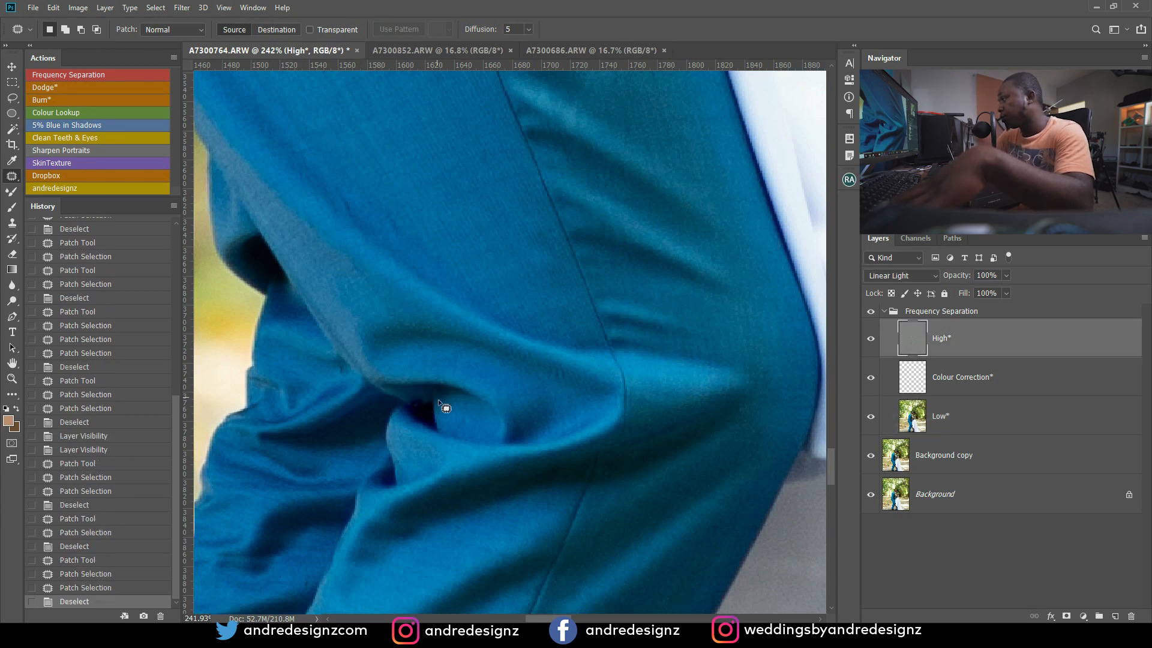
Inspect the groom's trousers and jacket up close and the whole photo for remaining distractions.
scroll(441, 405, "down", 3)
scroll(445, 402, "down", 8)
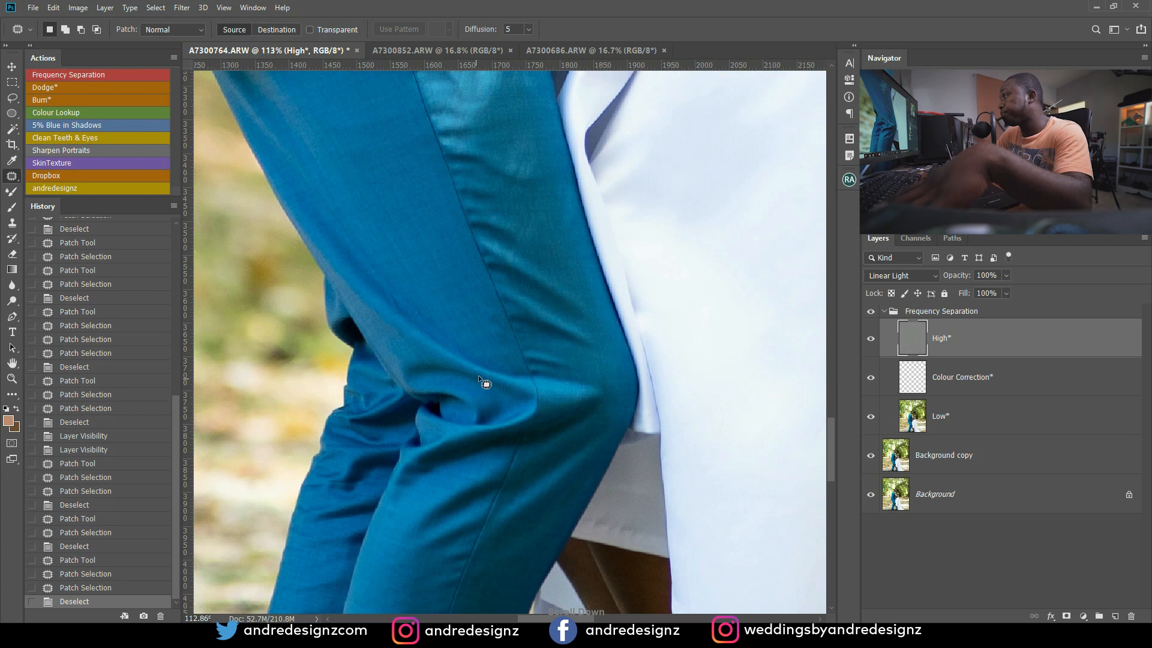
scroll(579, 275, "down", 4)
scroll(549, 234, "up", 5)
scroll(551, 273, "up", 3)
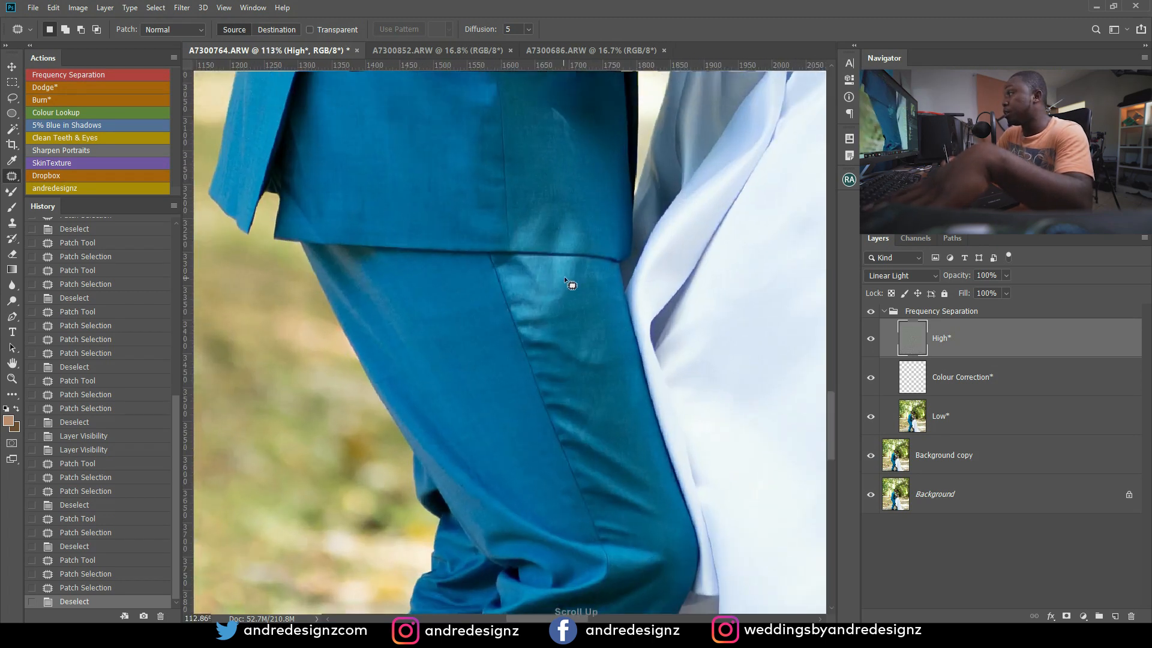
scroll(558, 277, "down", 4)
scroll(574, 275, "down", 5)
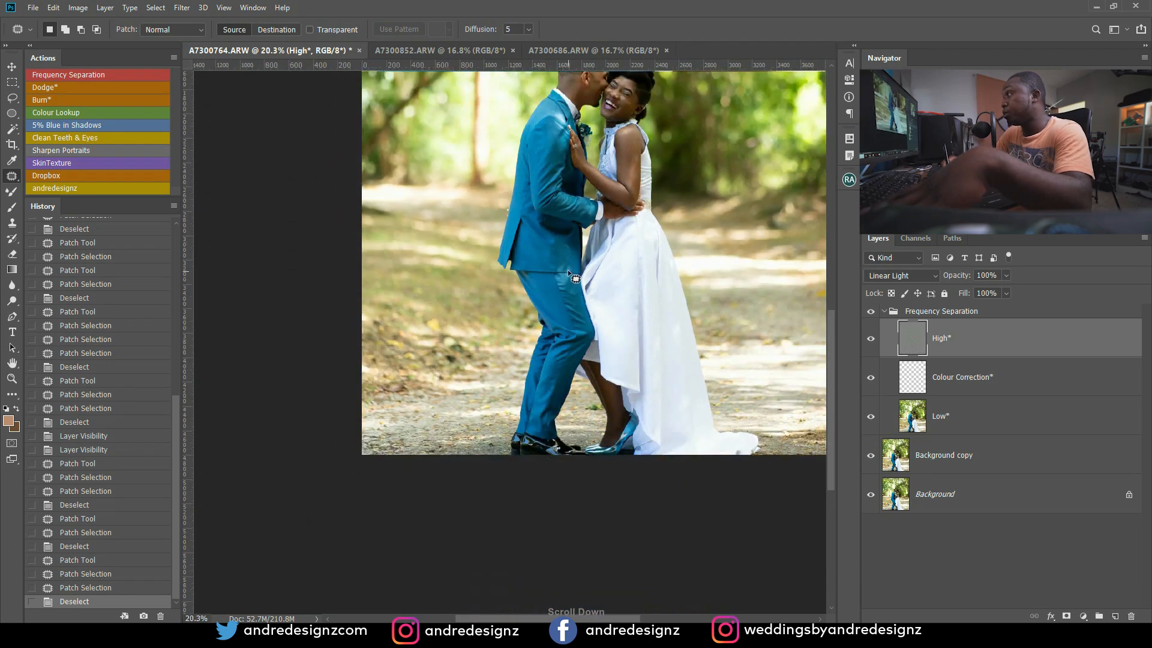
scroll(522, 284, "up", 2)
scroll(521, 283, "down", 1)
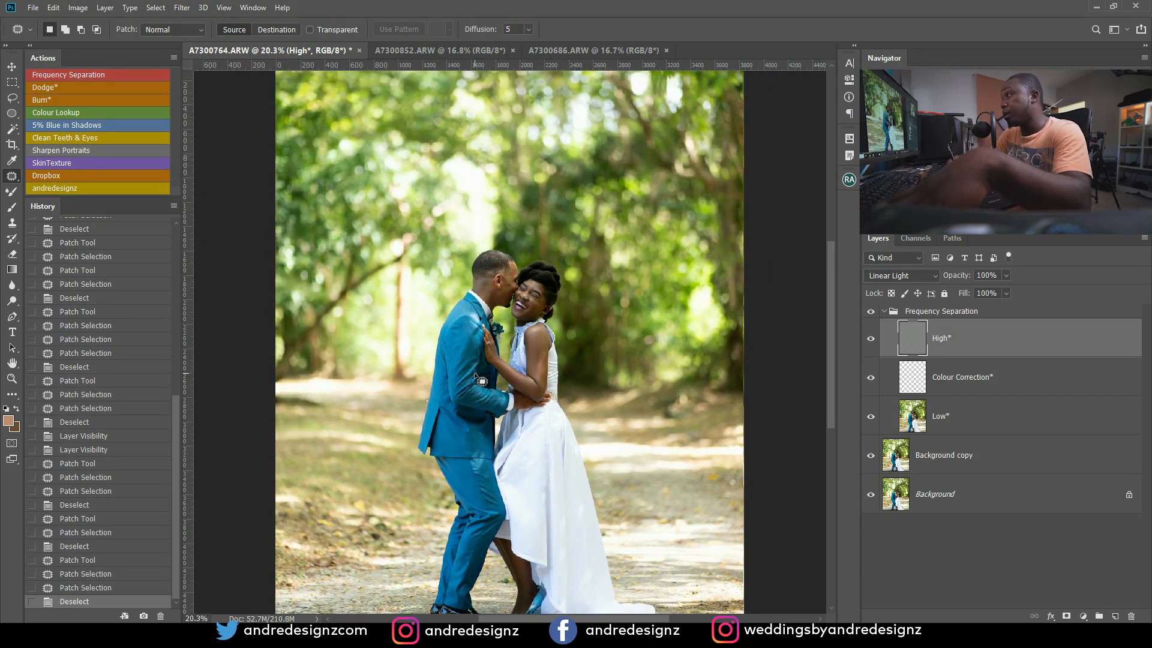
scroll(481, 381, "up", 3)
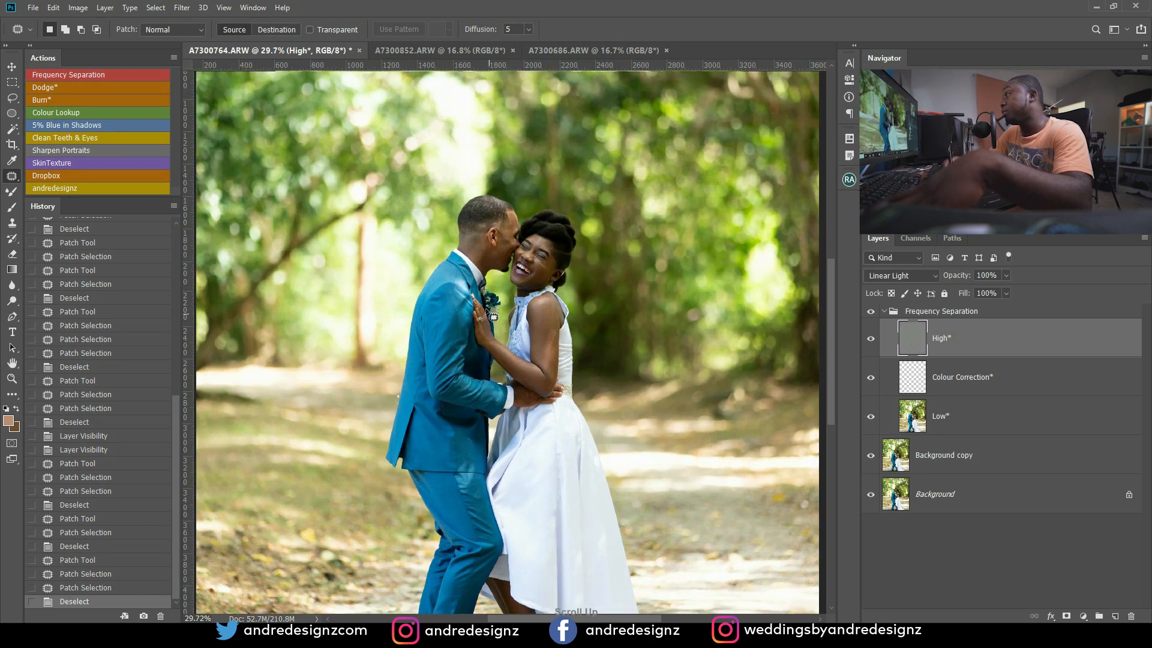
scroll(492, 316, "down", 3)
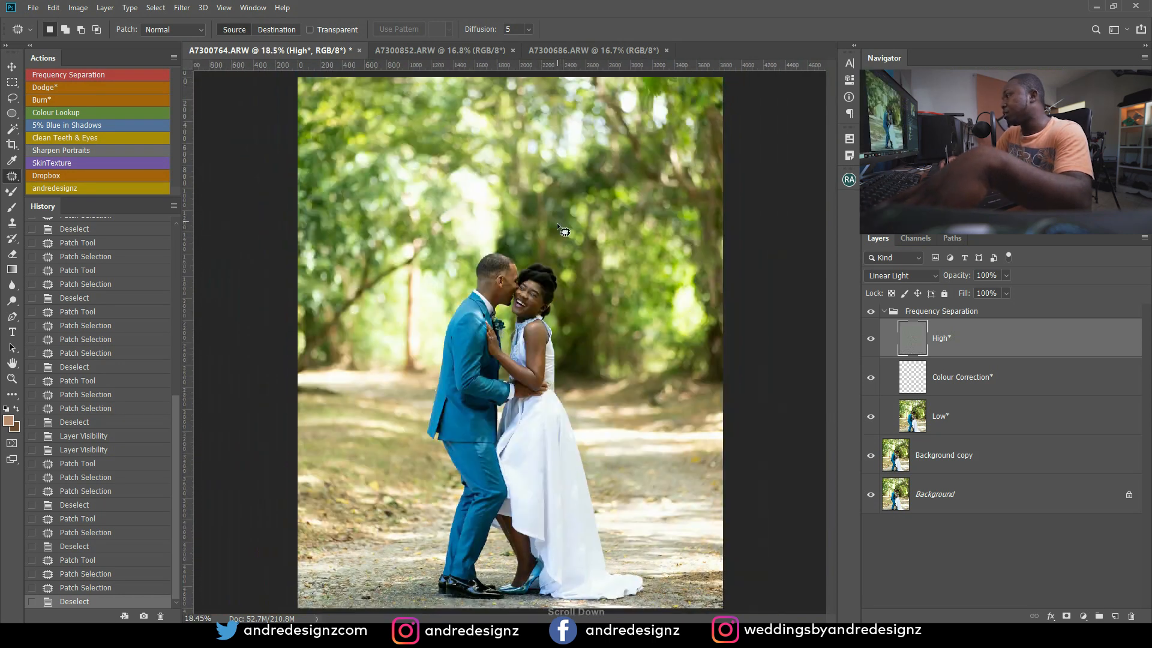
scroll(557, 222, "down", 1)
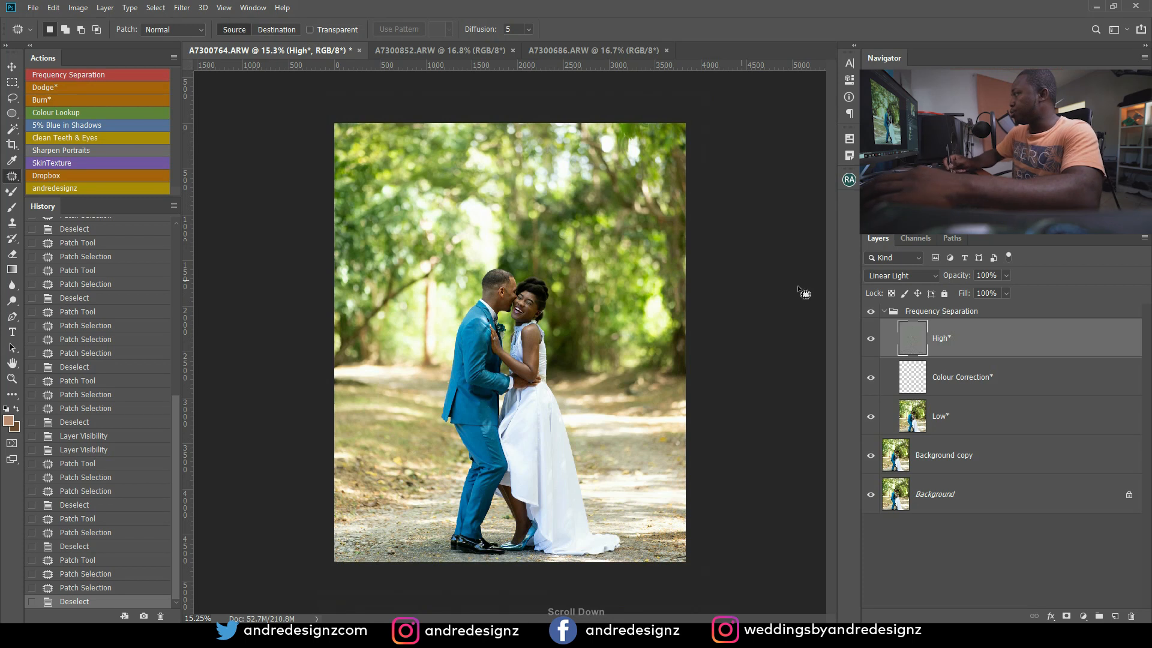
Collapse the Frequency Separation group, run the Dodge* and Burn* actions above it, and select the Burn* layer's adjustment.
left_click(891, 312)
left_click(884, 311)
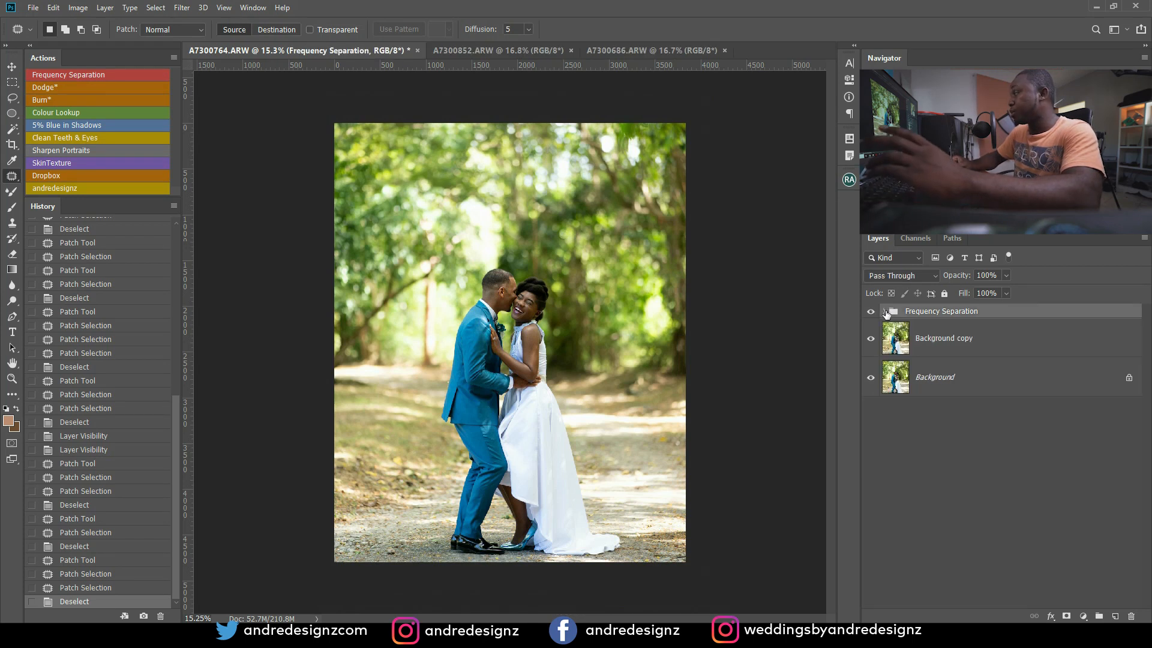
left_click(70, 90)
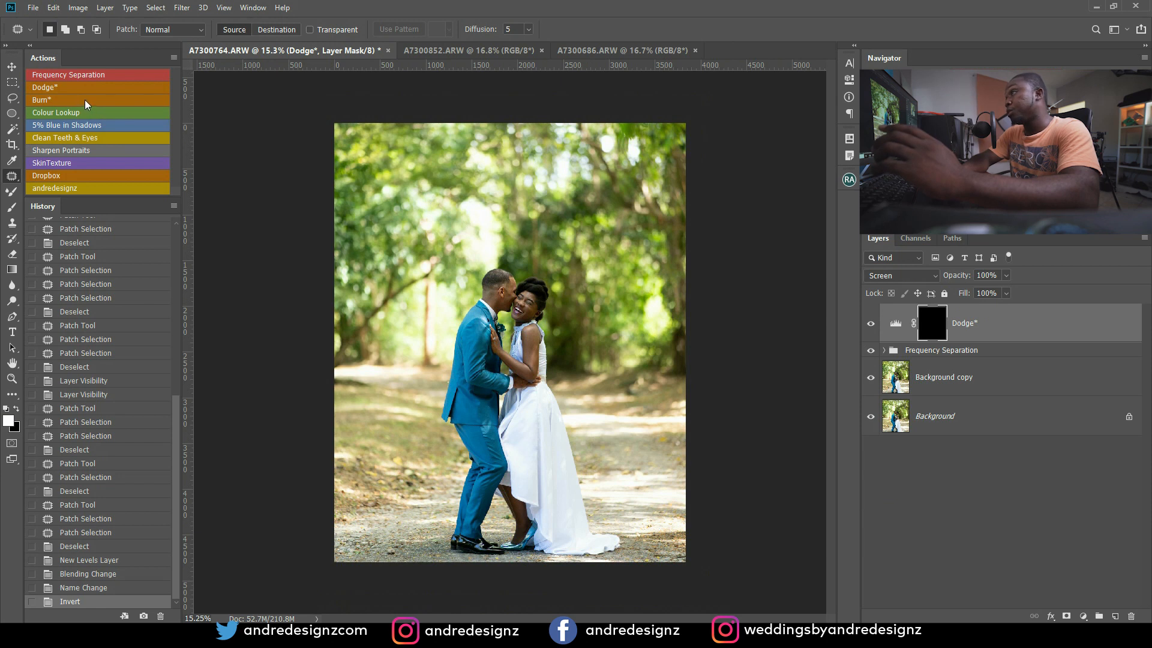
left_click(85, 100)
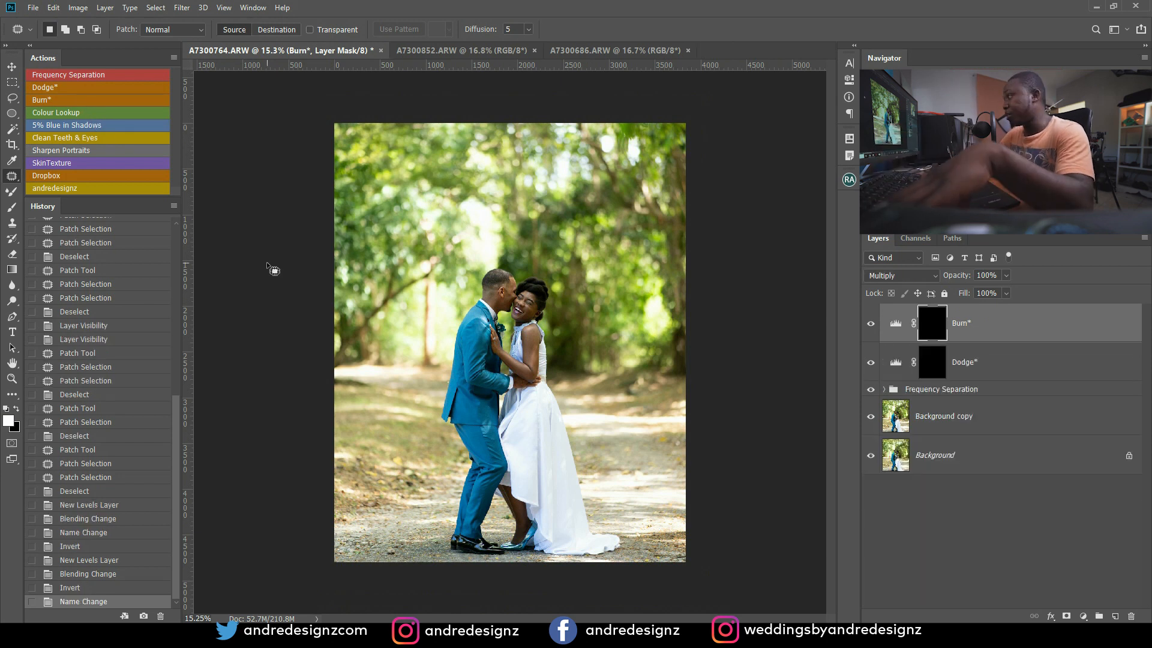
scroll(518, 365, "up", 5)
scroll(517, 365, "up", 1)
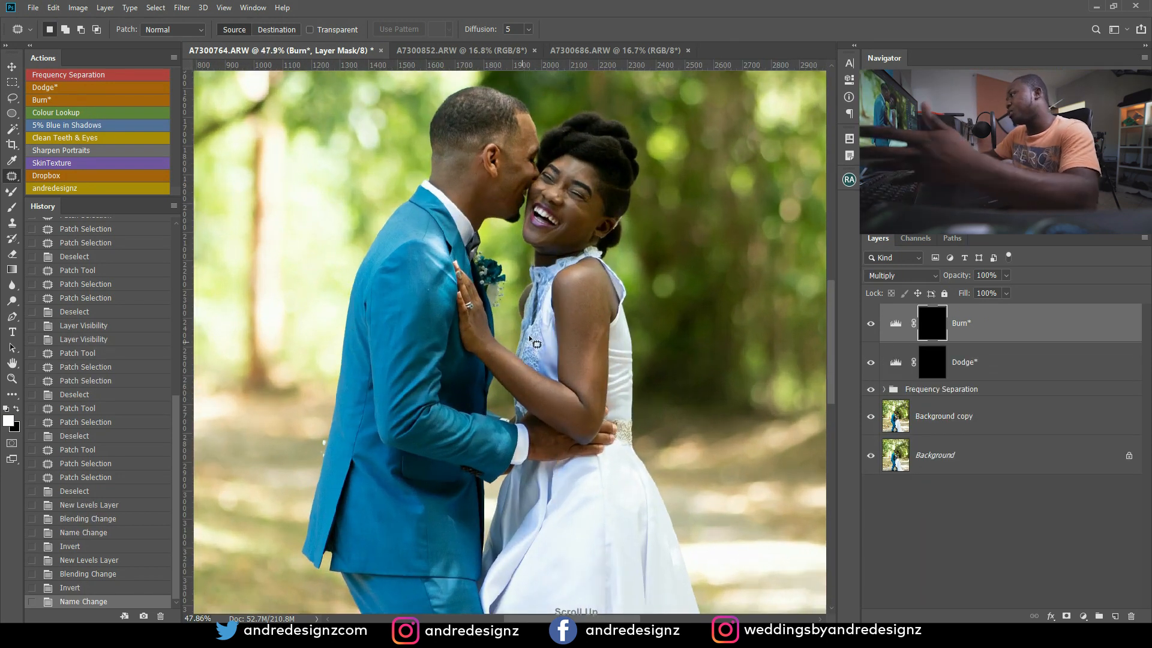
left_click(980, 322)
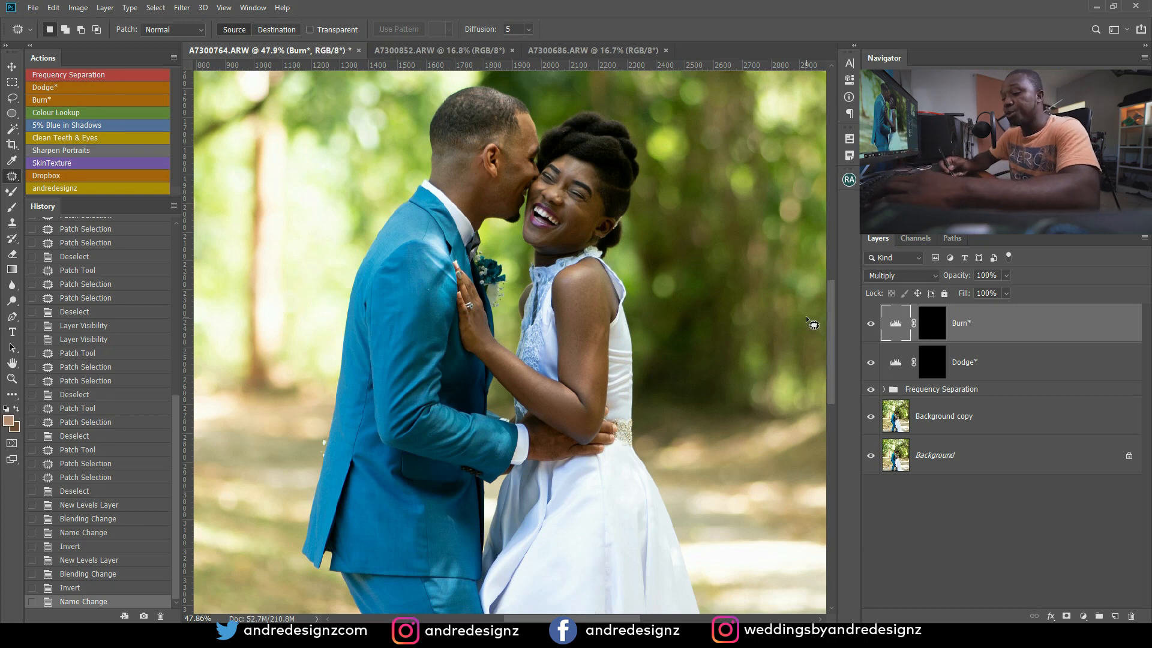
Paint on the Dodge* layer mask with a white 80 px brush at 1% flow to brighten the highlights along the bride's arm.
left_click(954, 352)
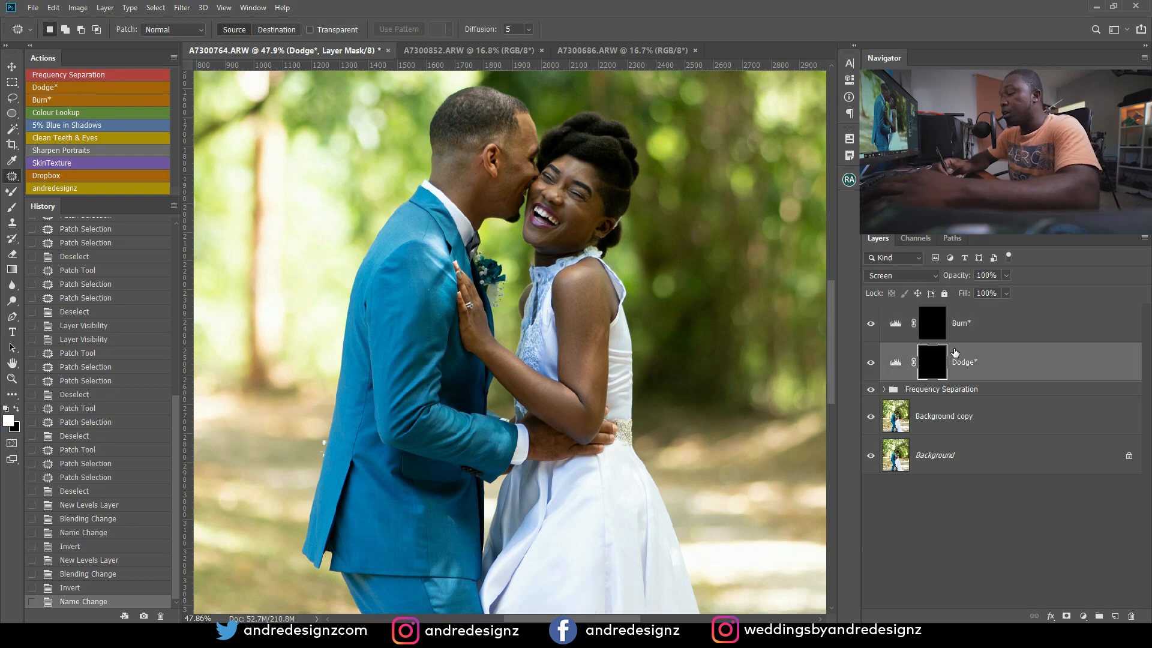
key("b")
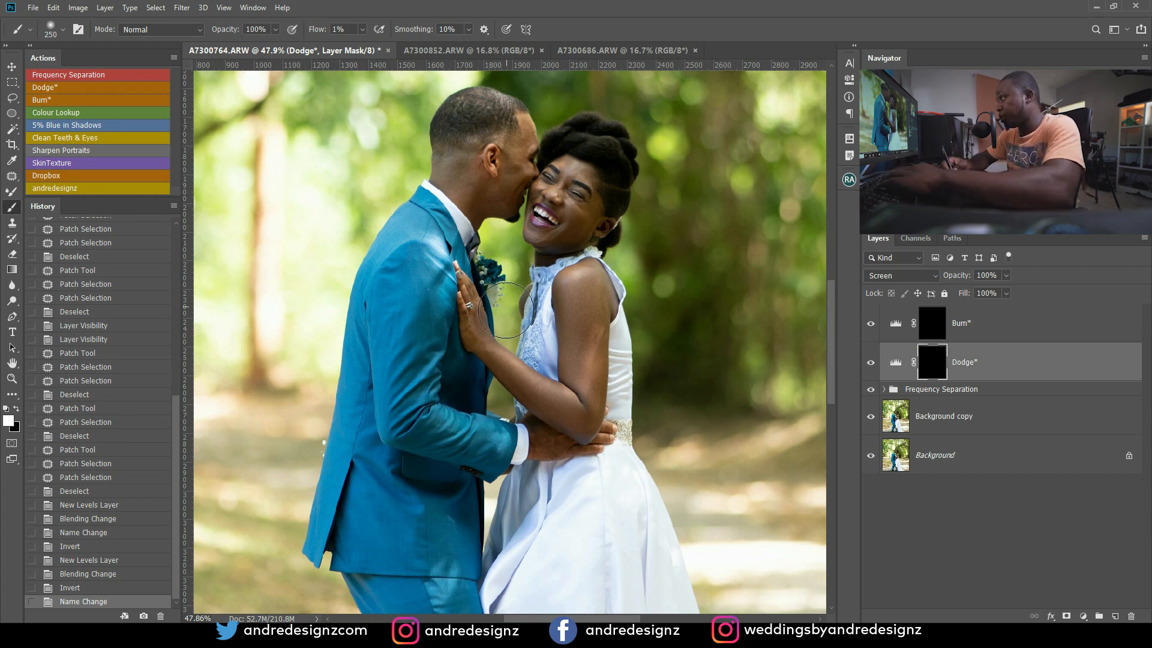
key("bracketleft")
key("bracketleft")
key("bracketleft")
key("bracketleft")
key("bracketleft")
key("bracketleft")
key("bracketleft")
mouse_move(588, 325)
left_mouse_down()
mouse_move(574, 284)
mouse_move(572, 297)
left_mouse_up()
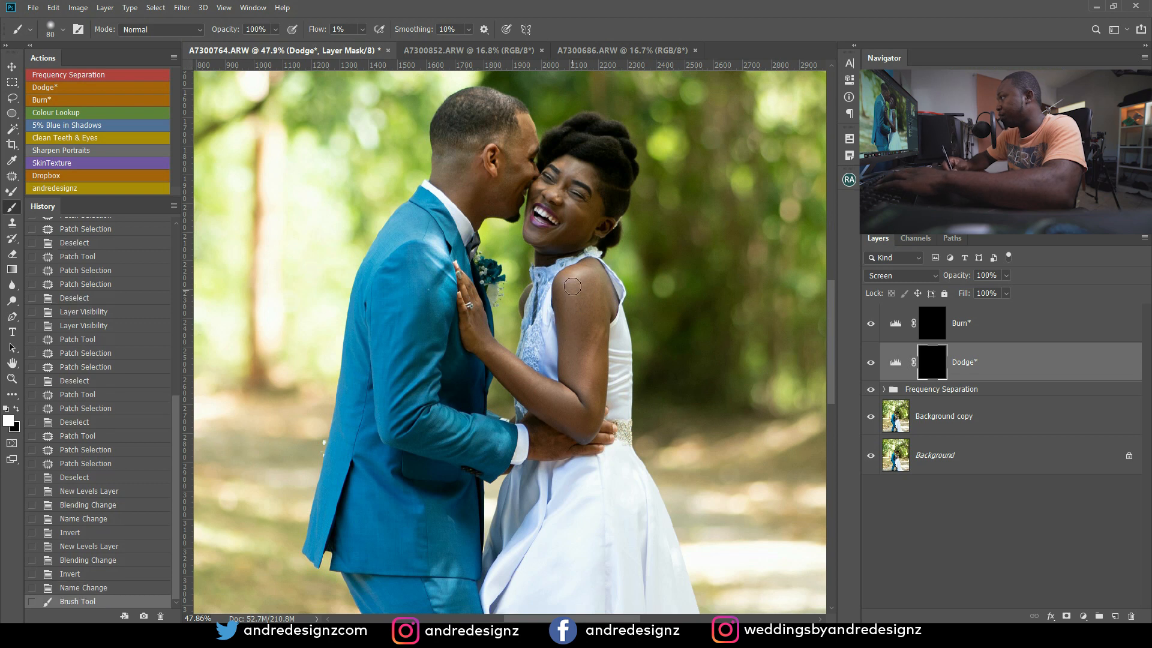
left_click_drag(572, 390, 580, 408)
left_click_drag(584, 286, 598, 411)
left_click_drag(494, 349, 583, 423)
left_click_drag(502, 362, 577, 413)
left_click_drag(591, 420, 601, 388)
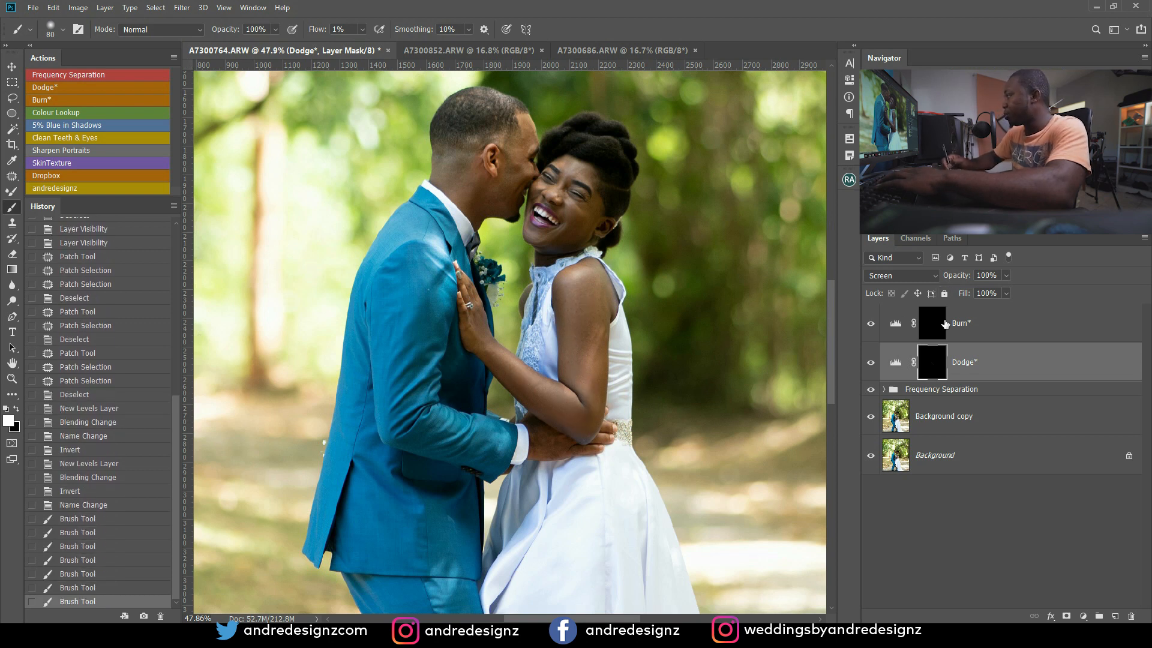
Paint on the Burn* layer mask with the same brush to deepen the shading along the bride's forearm and upper arm.
left_click(944, 323)
mouse_move(505, 376)
left_mouse_down()
mouse_move(575, 436)
mouse_move(591, 408)
left_mouse_up()
left_click_drag(600, 298, 594, 360)
left_click_drag(579, 271, 582, 352)
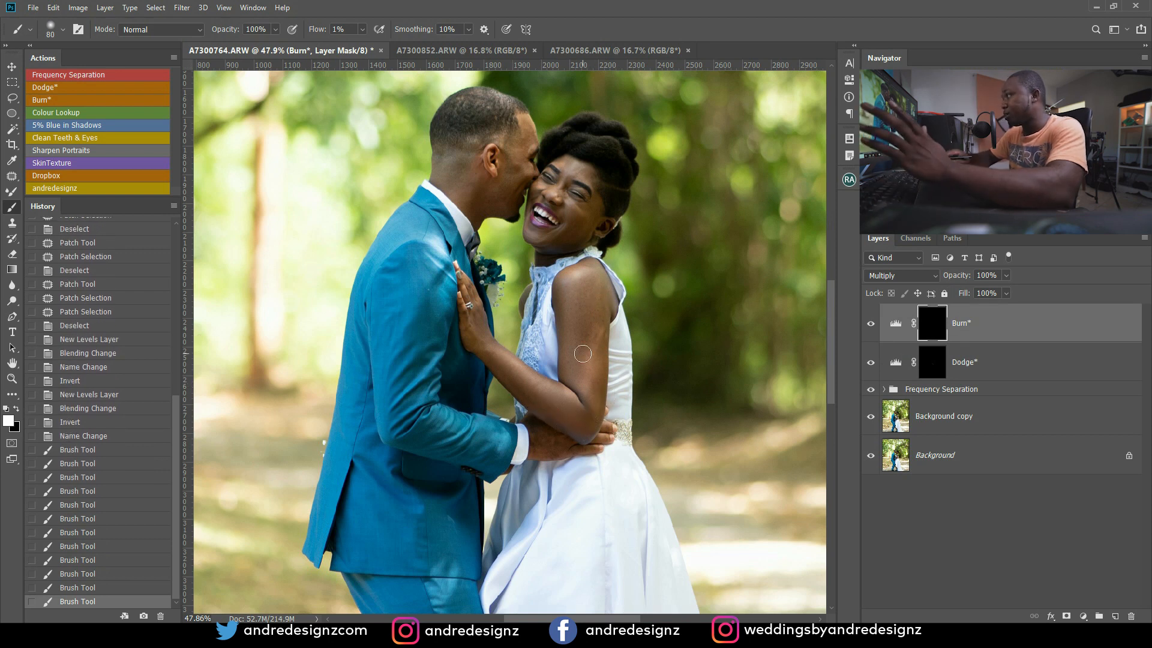
Stamp all visible layers into a new layer above Burn* and duplicate the stamped layer.
scroll(583, 354, "down", 4)
scroll(621, 359, "down", 2)
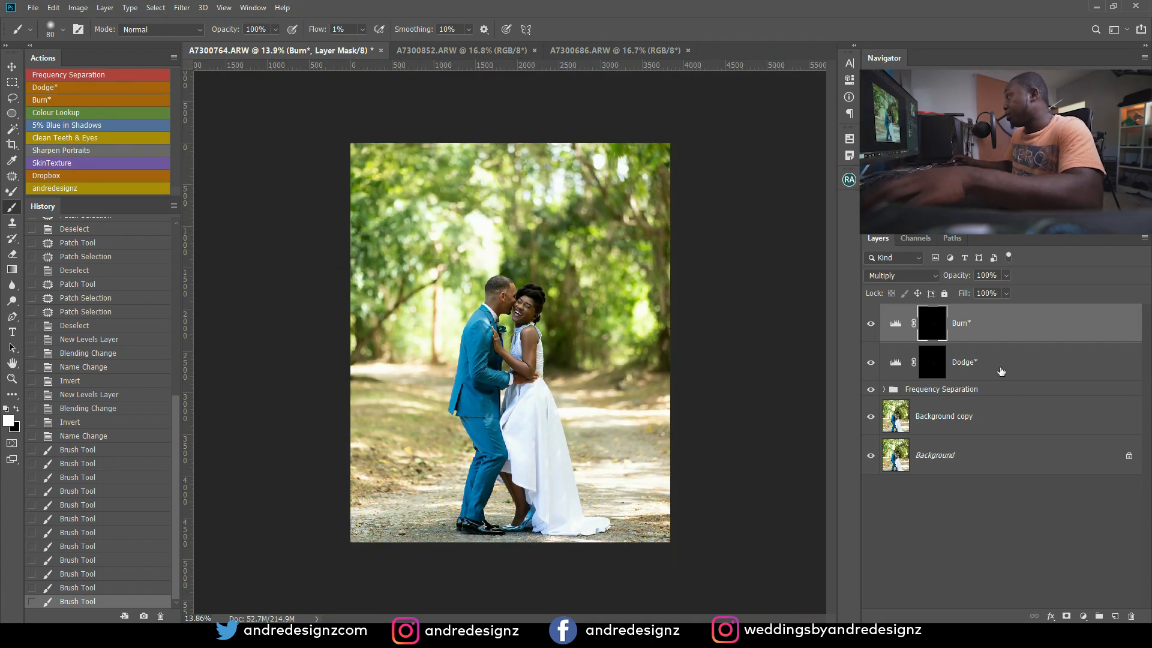
left_click(984, 394)
left_click(989, 330)
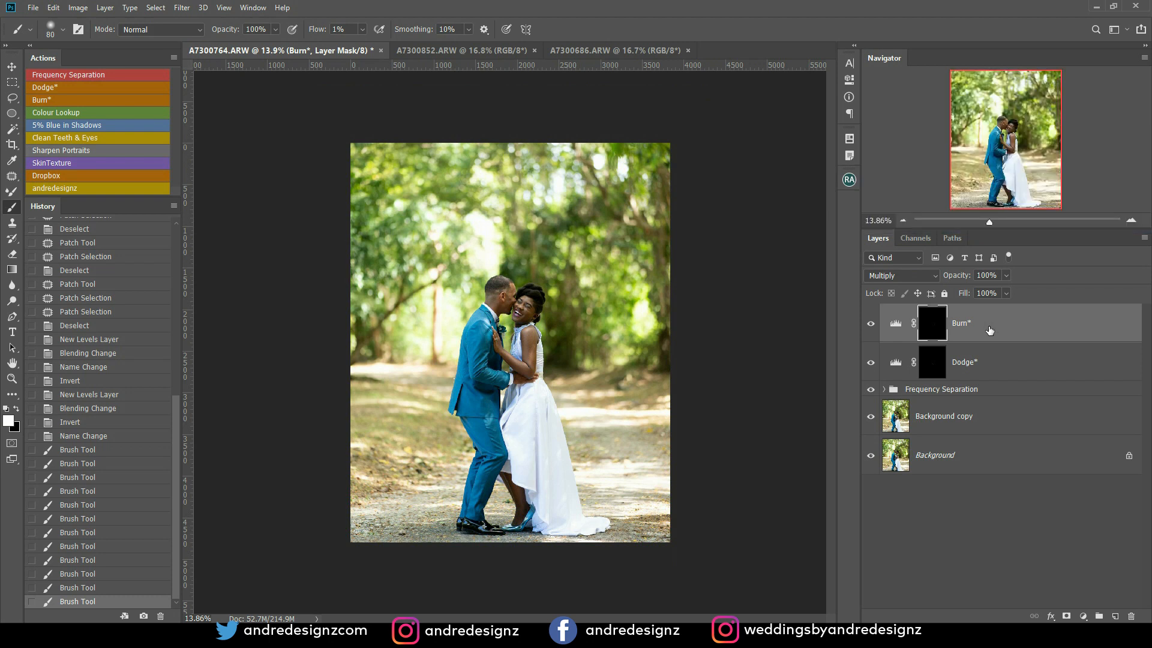
key("ctrl+shift+alt+e")
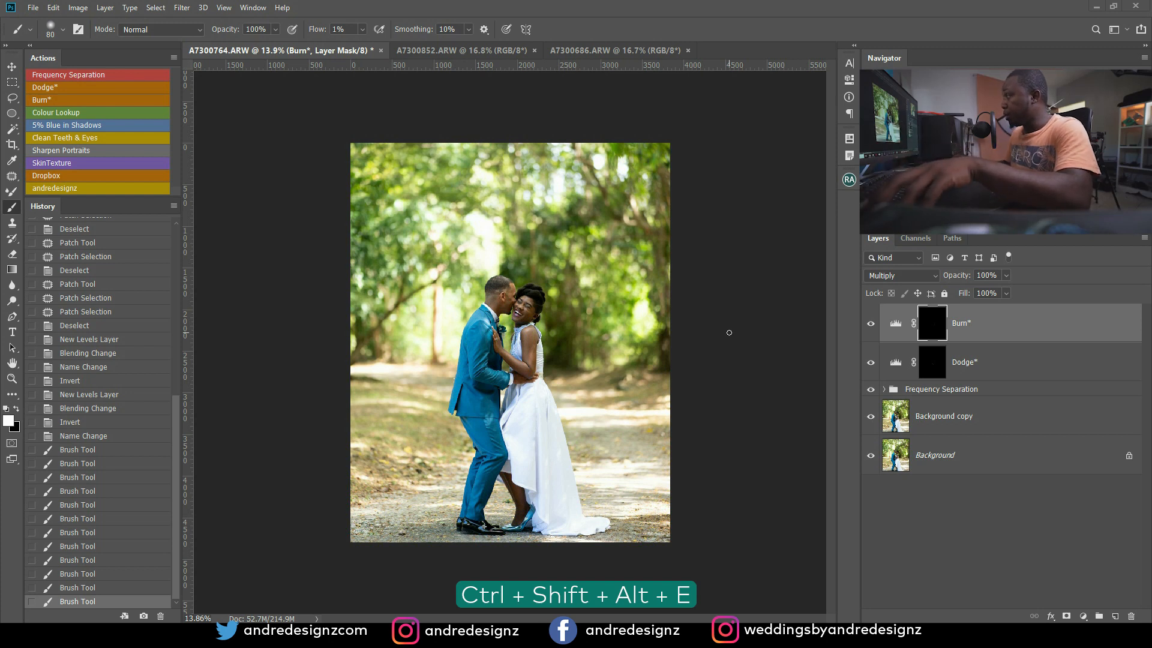
left_click(1017, 325)
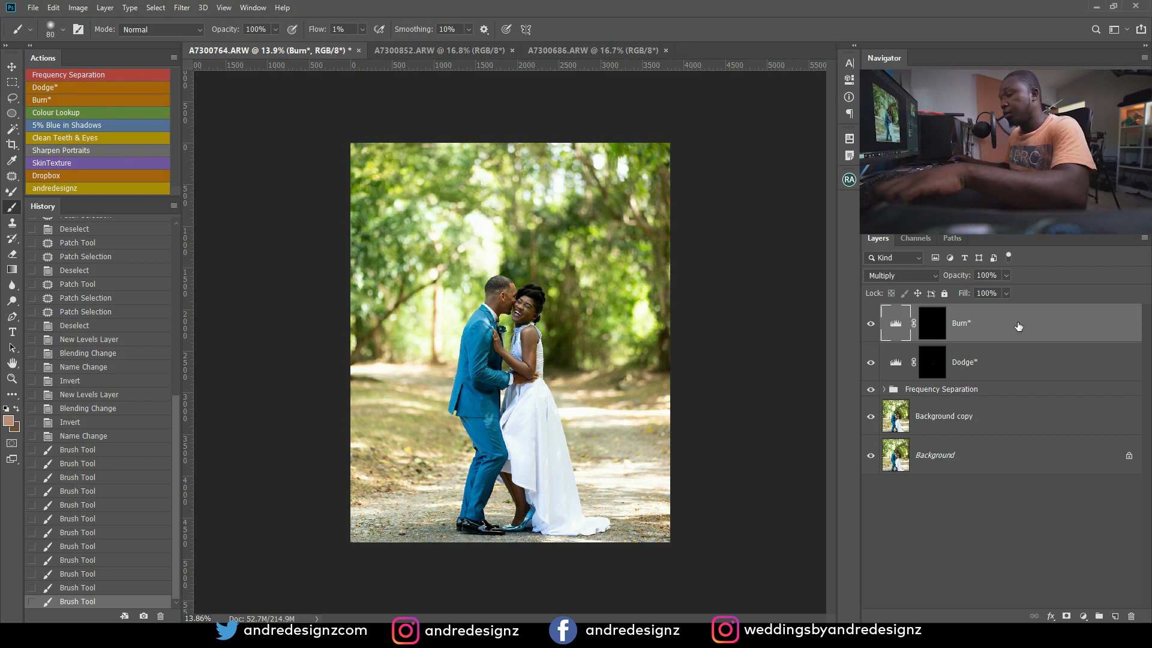
key("ctrl+shift+alt+e")
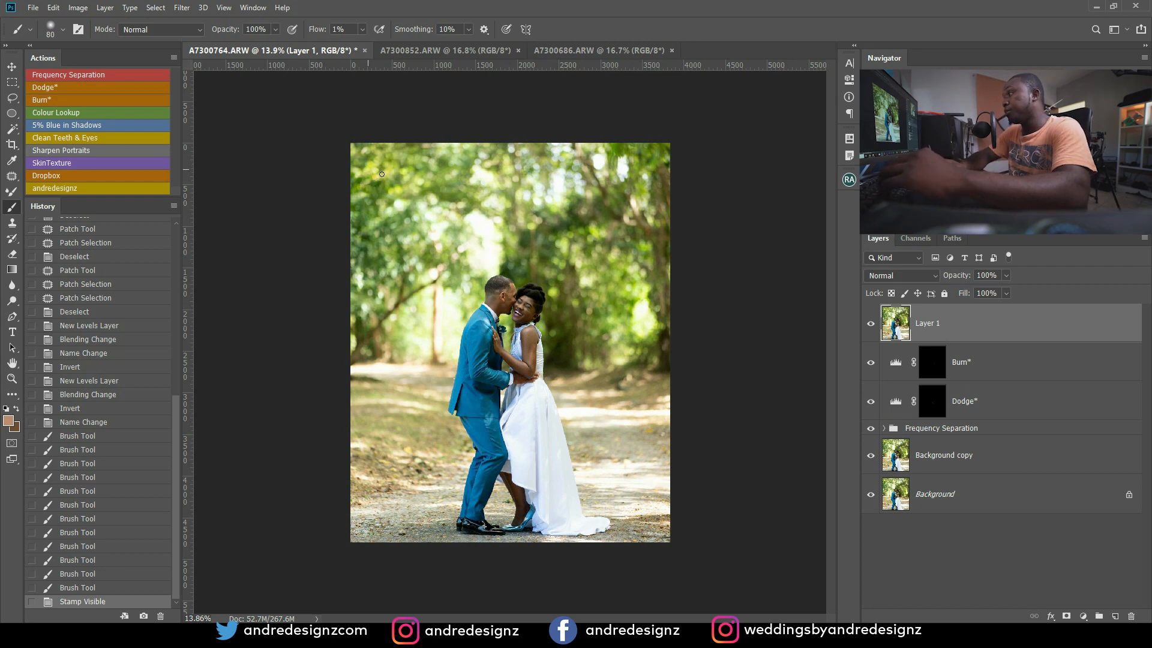
key("ctrl+j")
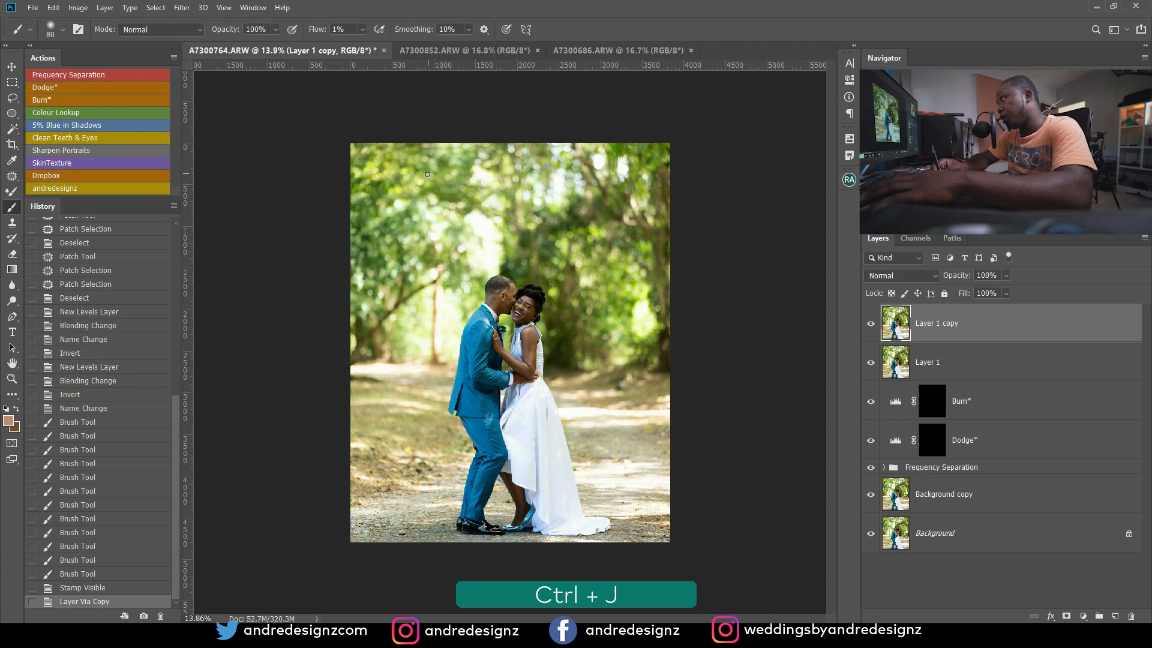
Open the Camera Raw filter on the duplicated layer and apply the automatic tone adjustment.
left_click(182, 8)
left_click(234, 80)
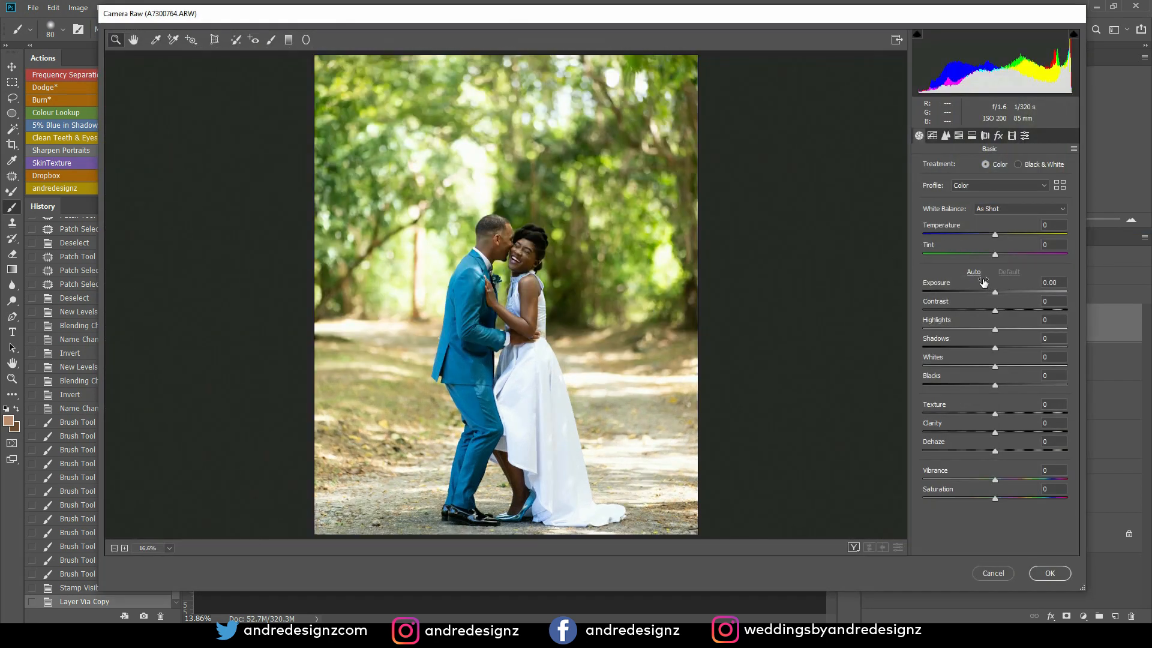
left_click(974, 272)
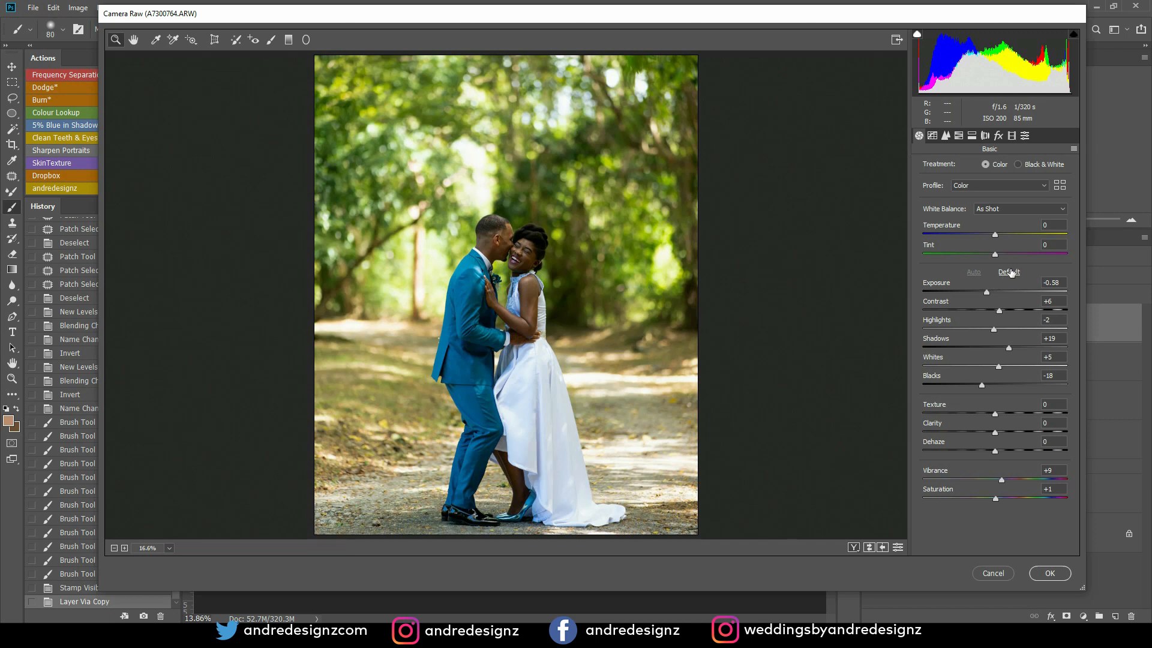
Set Shadows to +68, Exposure to -0.35, Highlights to -38 and Dehaze to +4, and compare before and after side by side.
left_click_drag(1008, 351, 1044, 349)
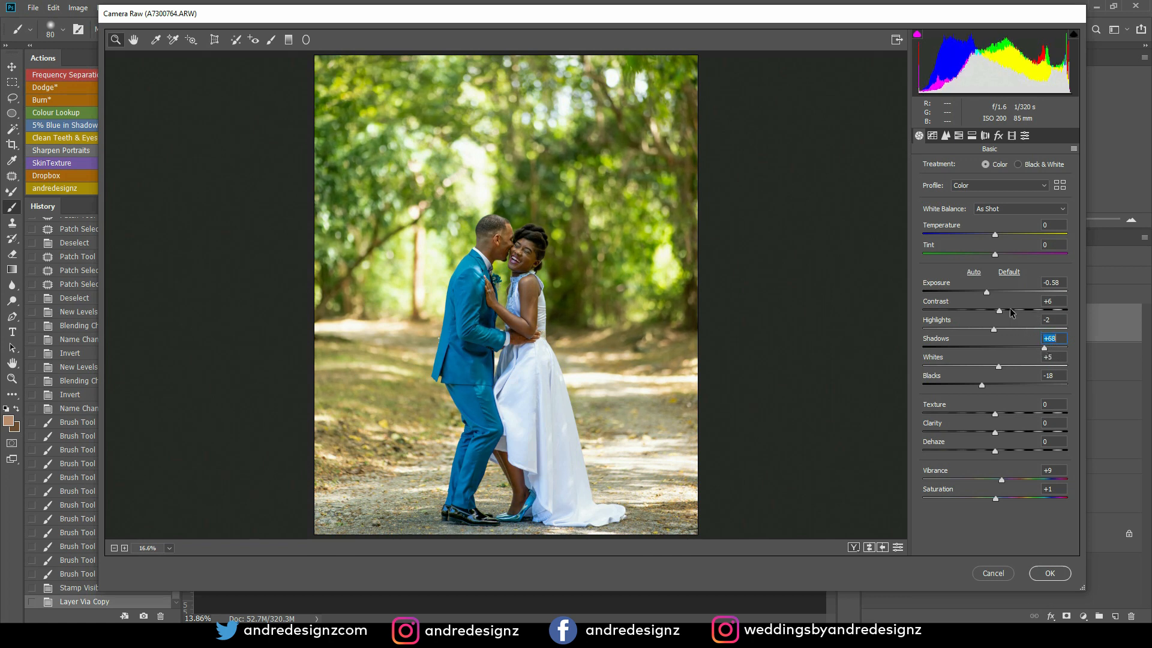
left_click_drag(987, 293, 989, 298)
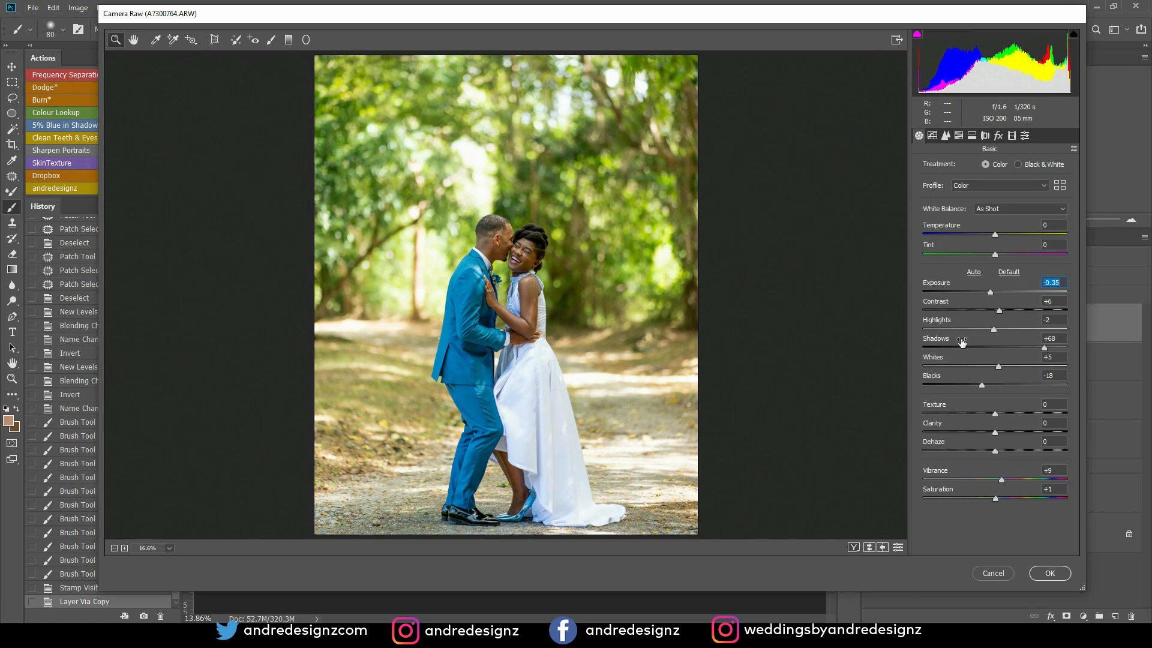
left_click_drag(994, 329, 968, 331)
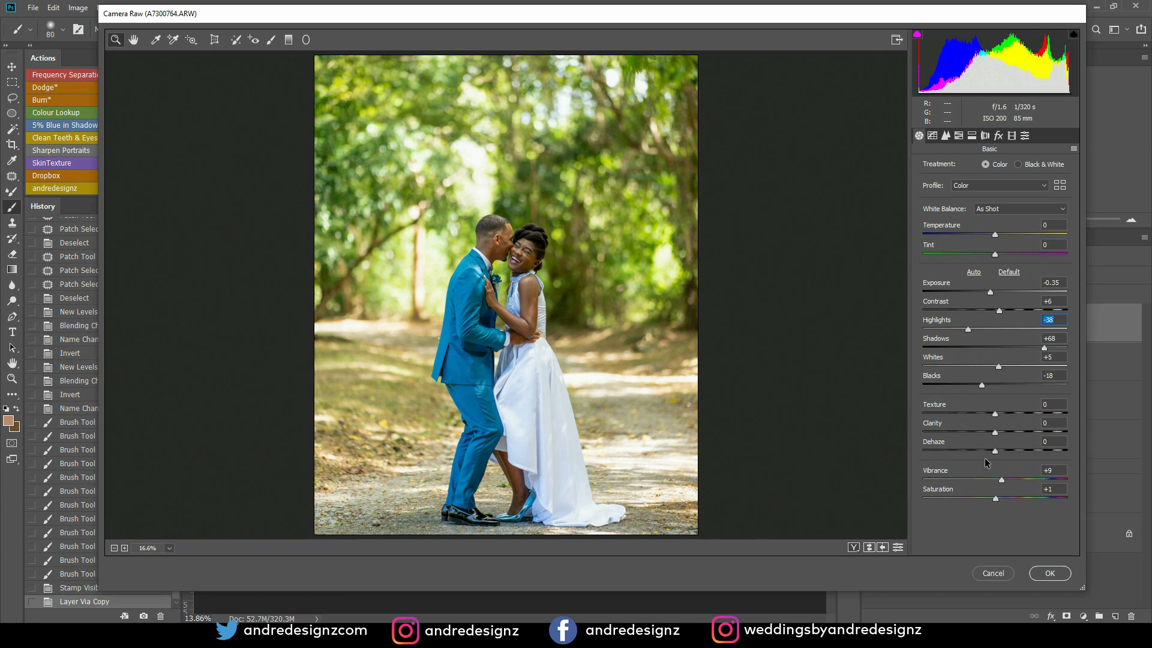
left_click_drag(996, 451, 997, 457)
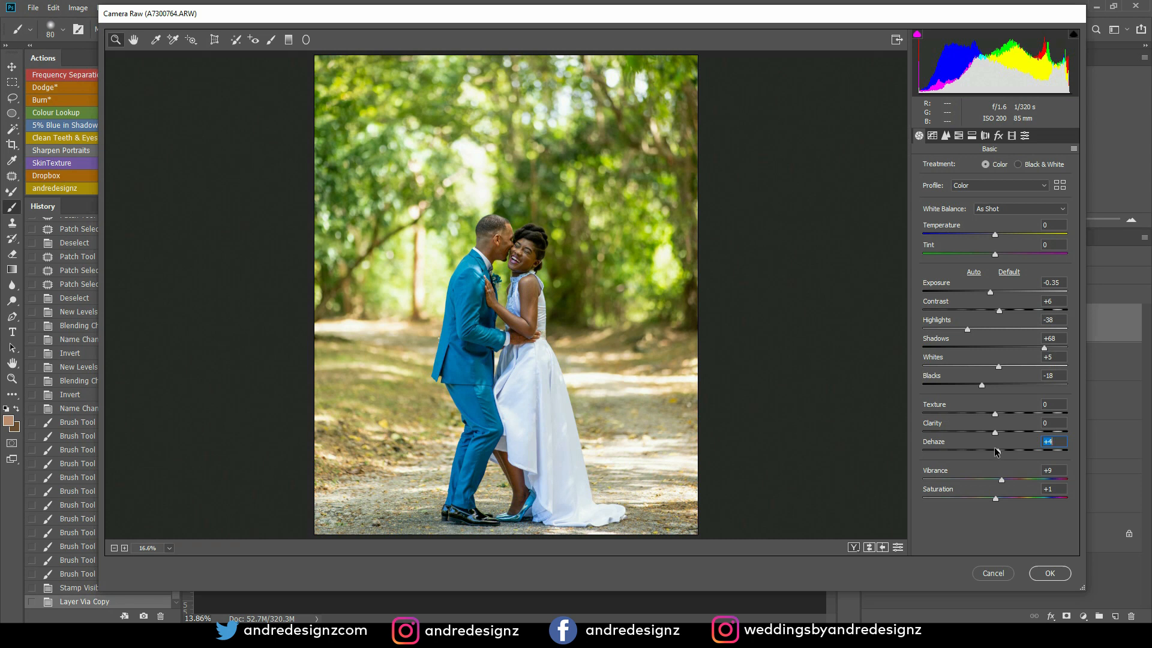
left_click(853, 547)
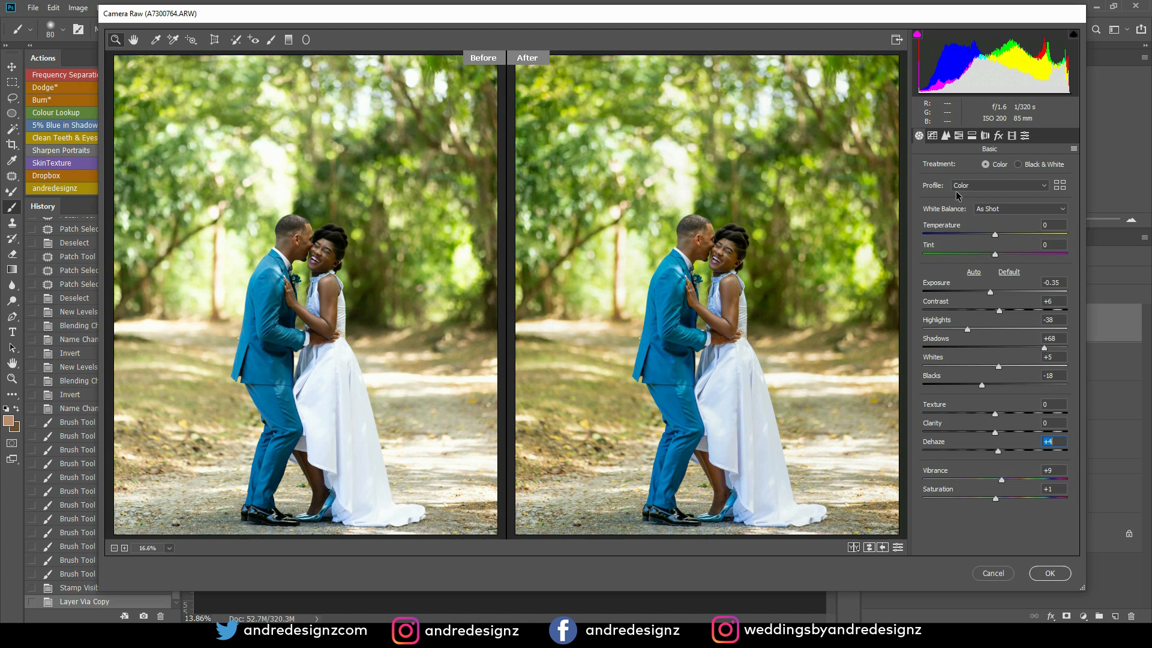
Set the Greens hue to +45 and the Yellows hue to -34, and try an Oranges hue shift before resetting it.
left_click(960, 137)
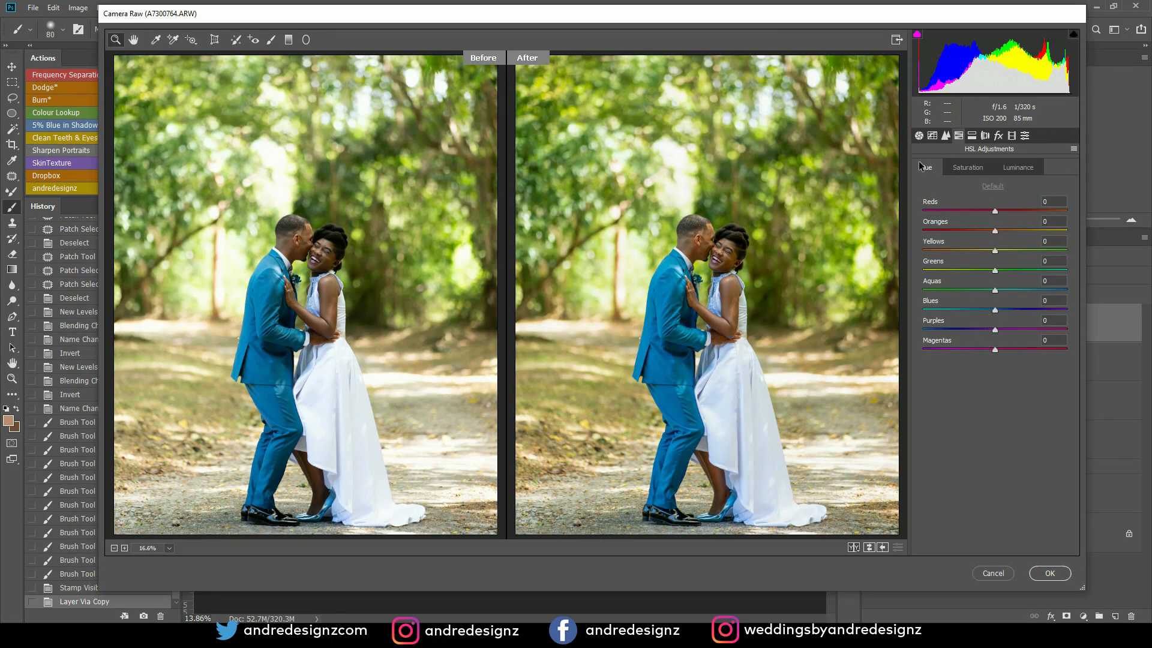
left_click_drag(994, 271, 1026, 272)
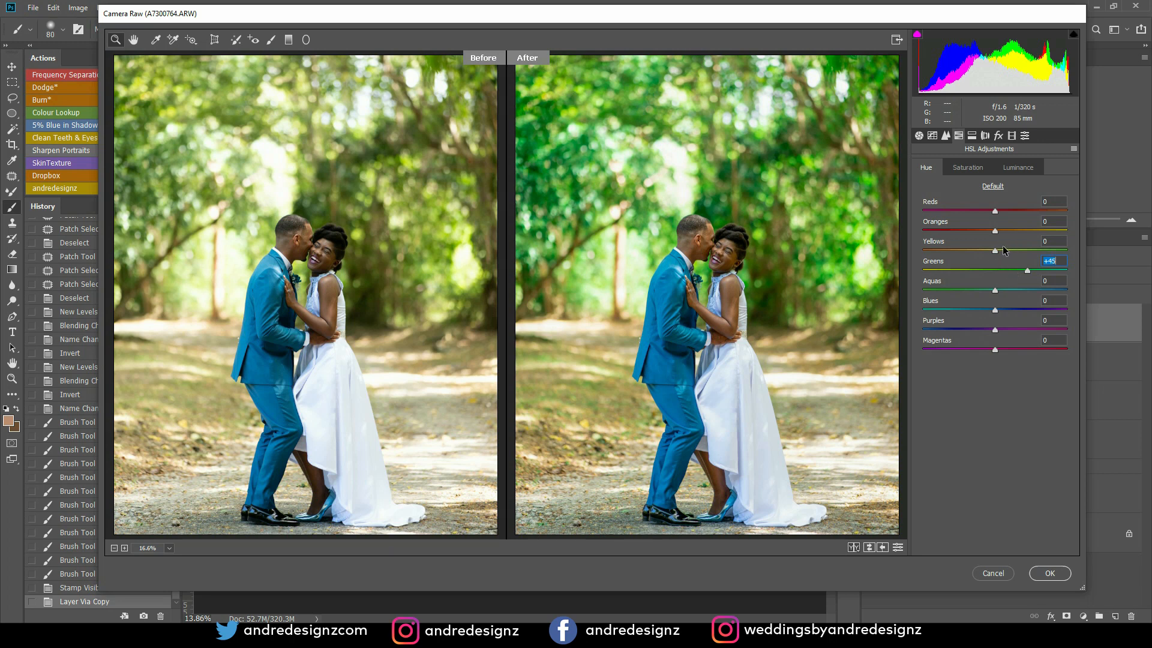
left_click_drag(996, 253, 972, 264)
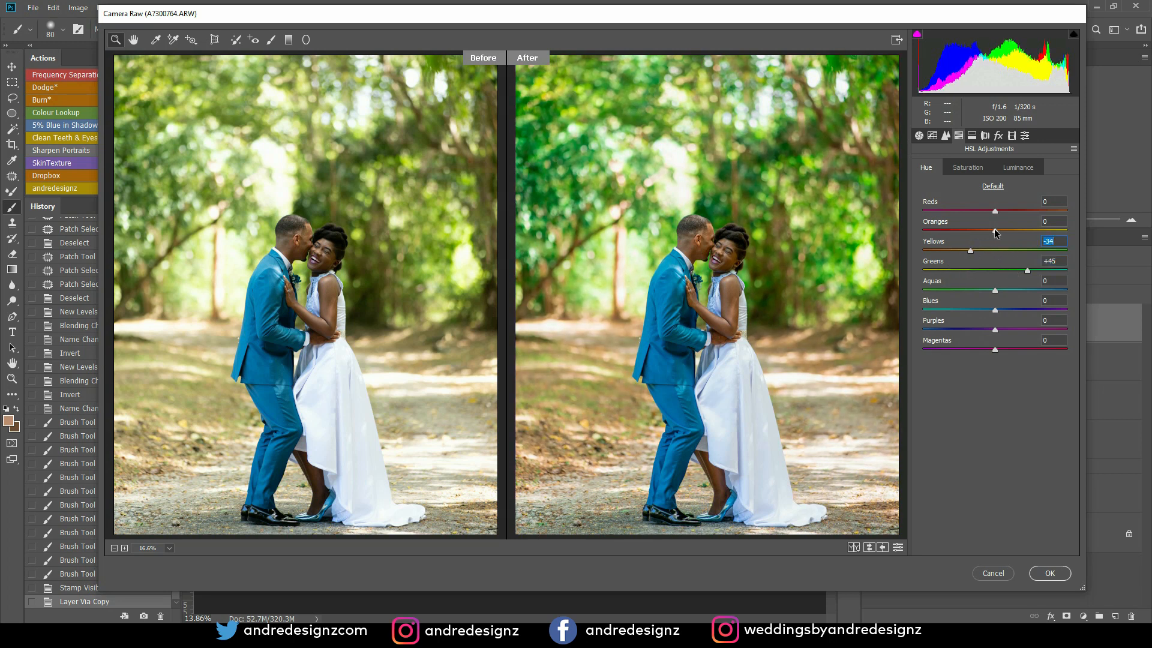
left_click_drag(995, 234, 981, 237)
double_click(976, 232)
Set the split toning Shadows Saturation to 7 and apply the Camera Raw filter.
left_click(971, 137)
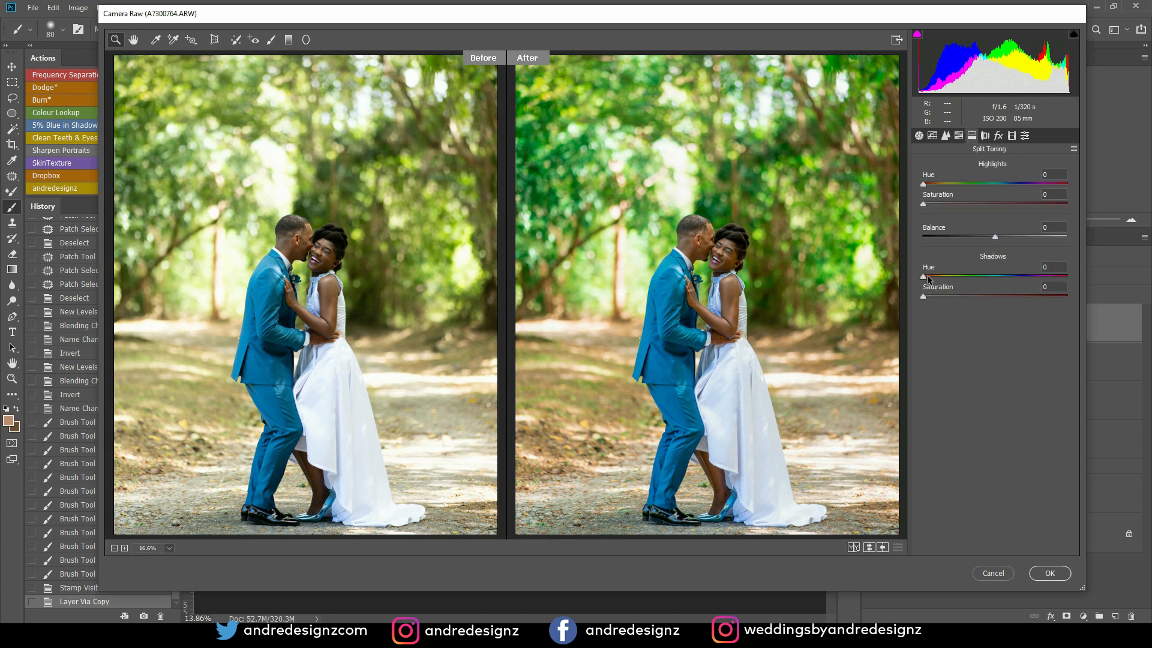
left_click_drag(923, 296, 932, 300)
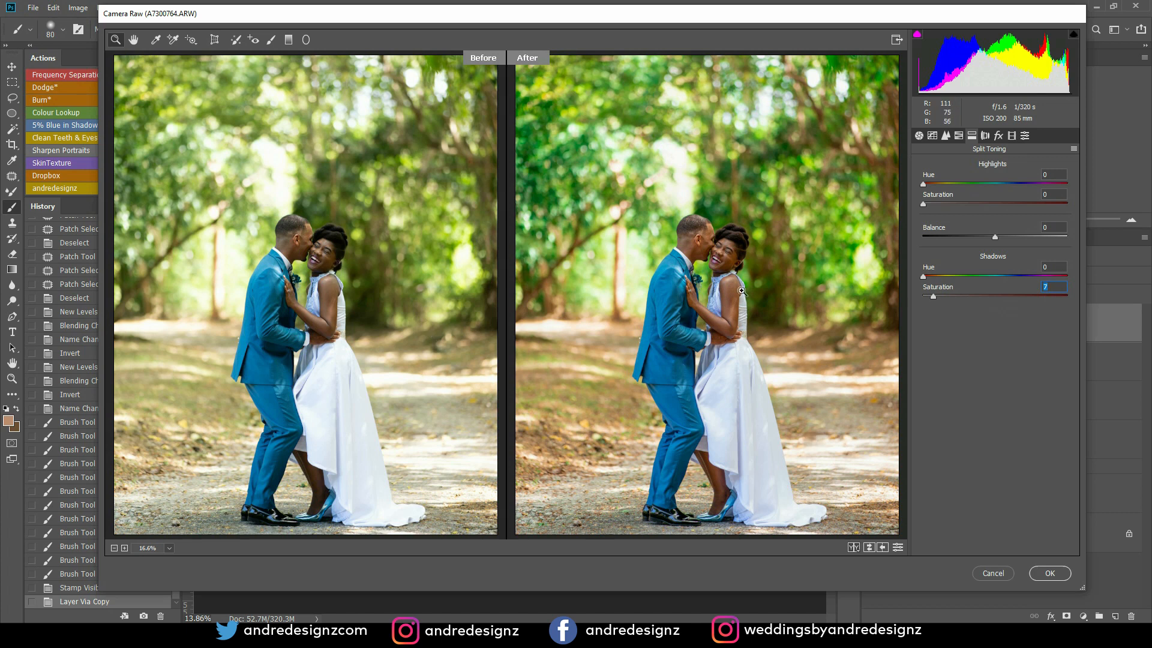
left_click(1050, 573)
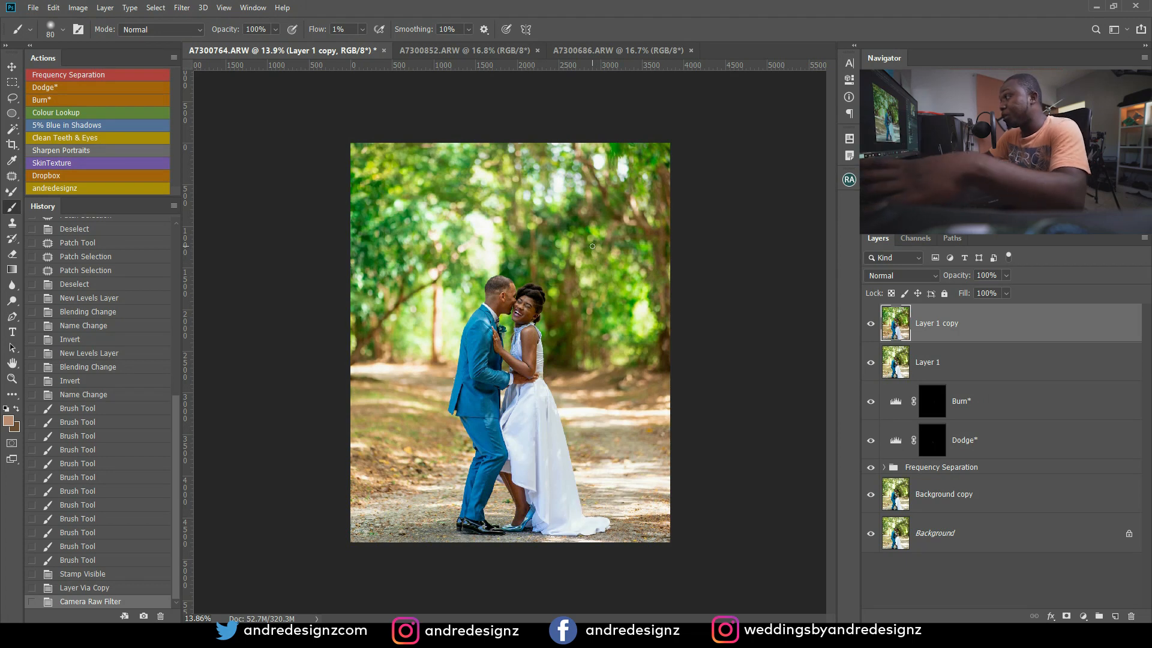
Try the 5% Blue in Shadows action on the photo and delete its Color Balance layer.
scroll(592, 246, "down", 3)
scroll(592, 245, "down", 1)
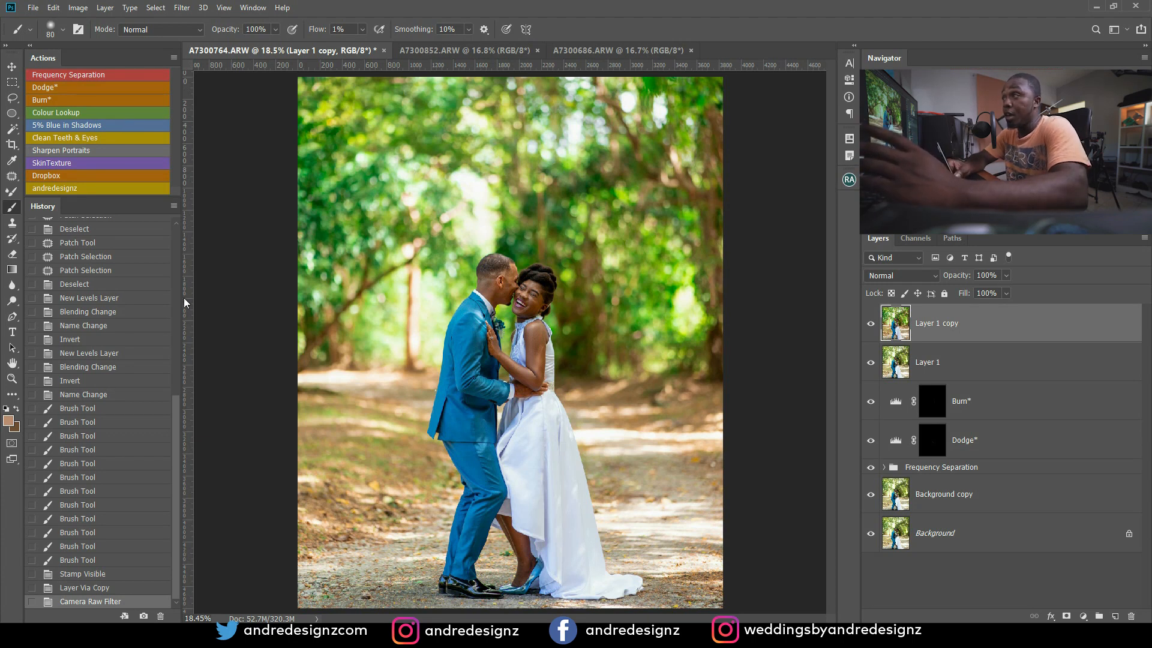
left_click(146, 124)
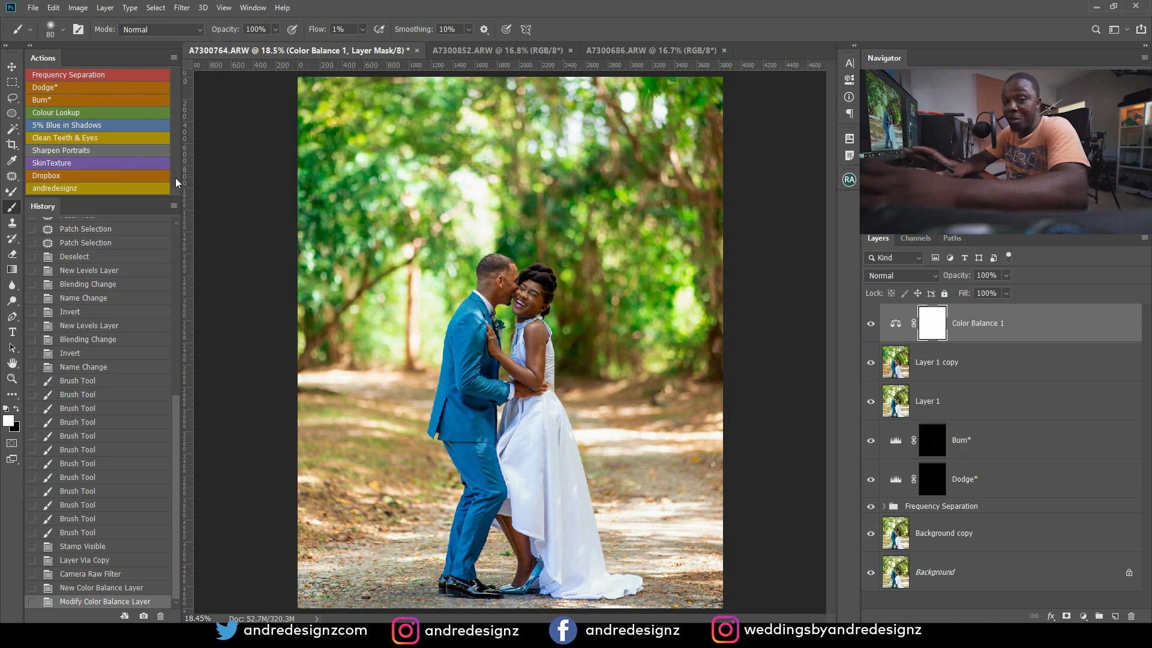
key("Delete")
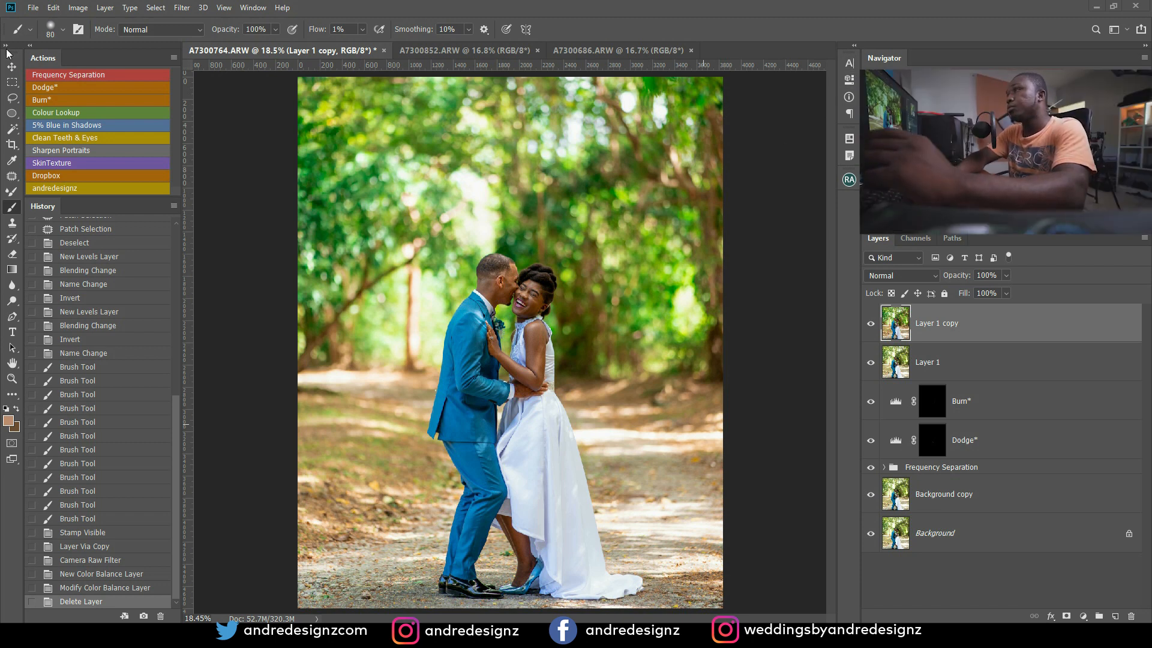
Open the retouched photo in Save for Web and fit the export preview on screen.
left_click(13, 68)
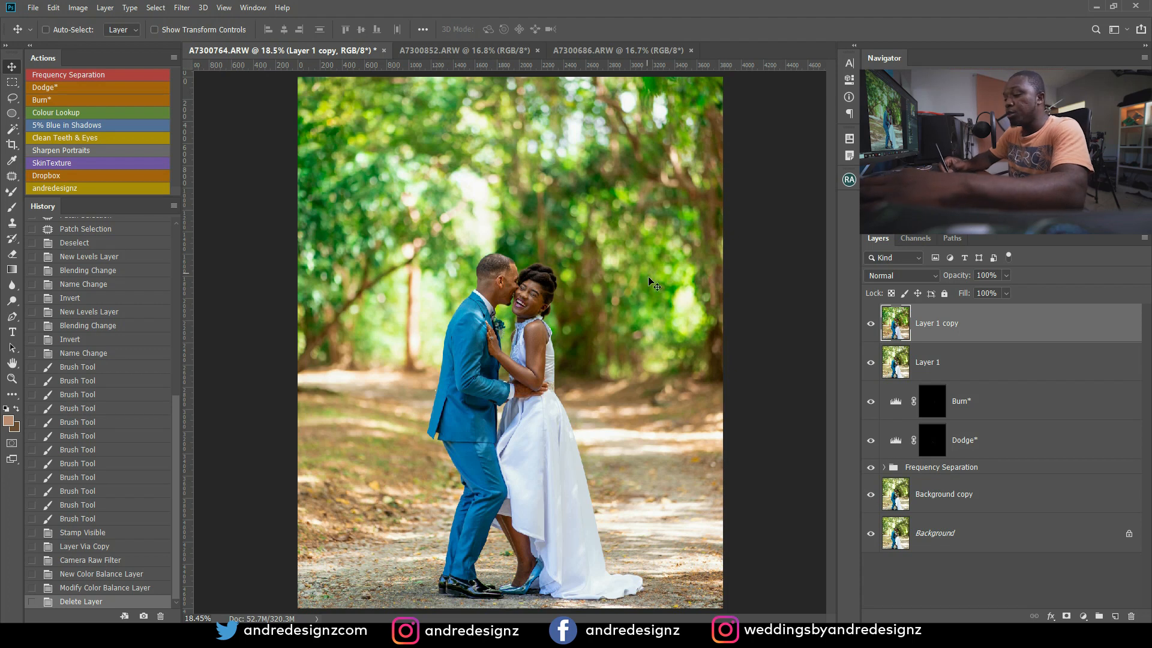
left_click(33, 8)
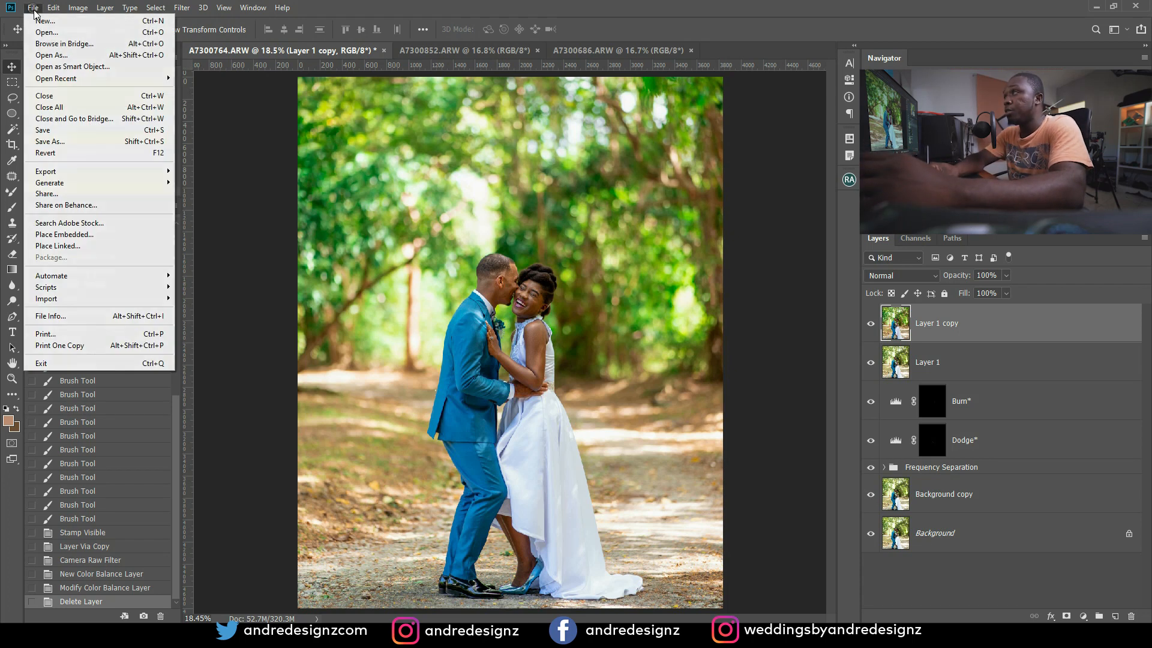
mouse_move(114, 171)
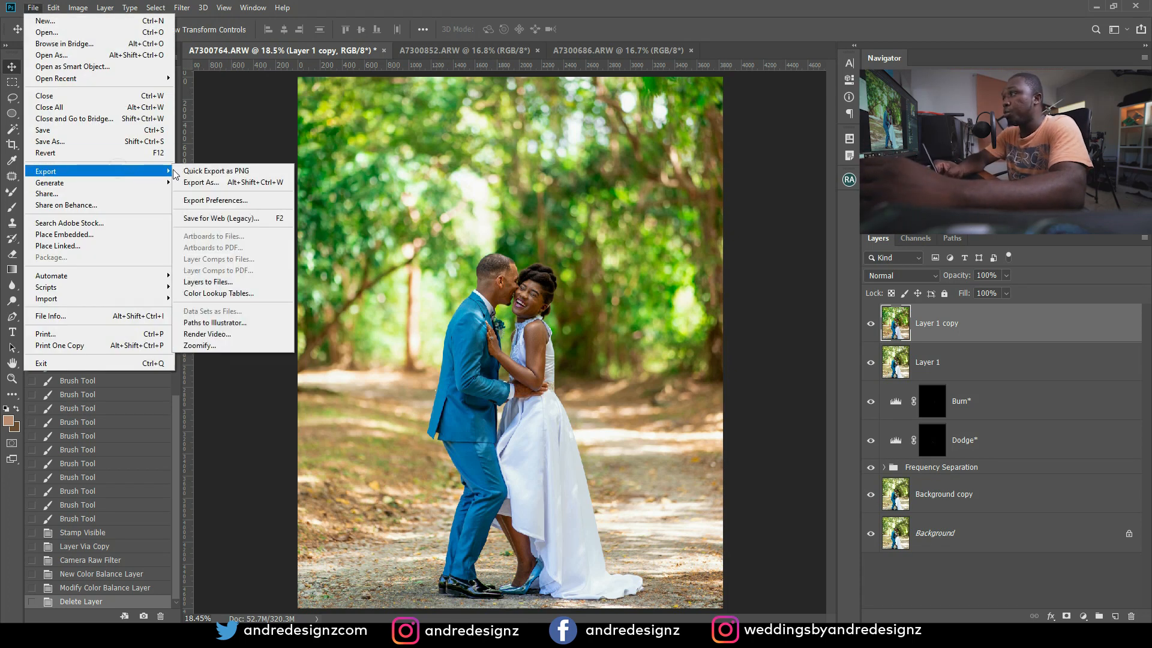
left_click(246, 220)
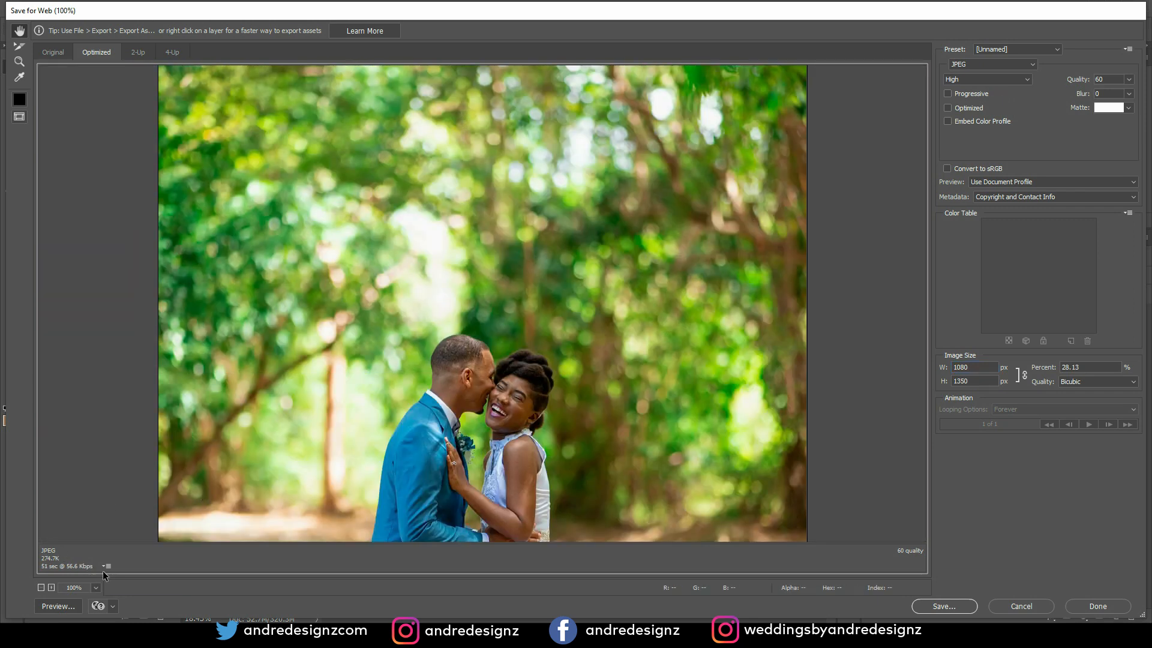
left_click(95, 590)
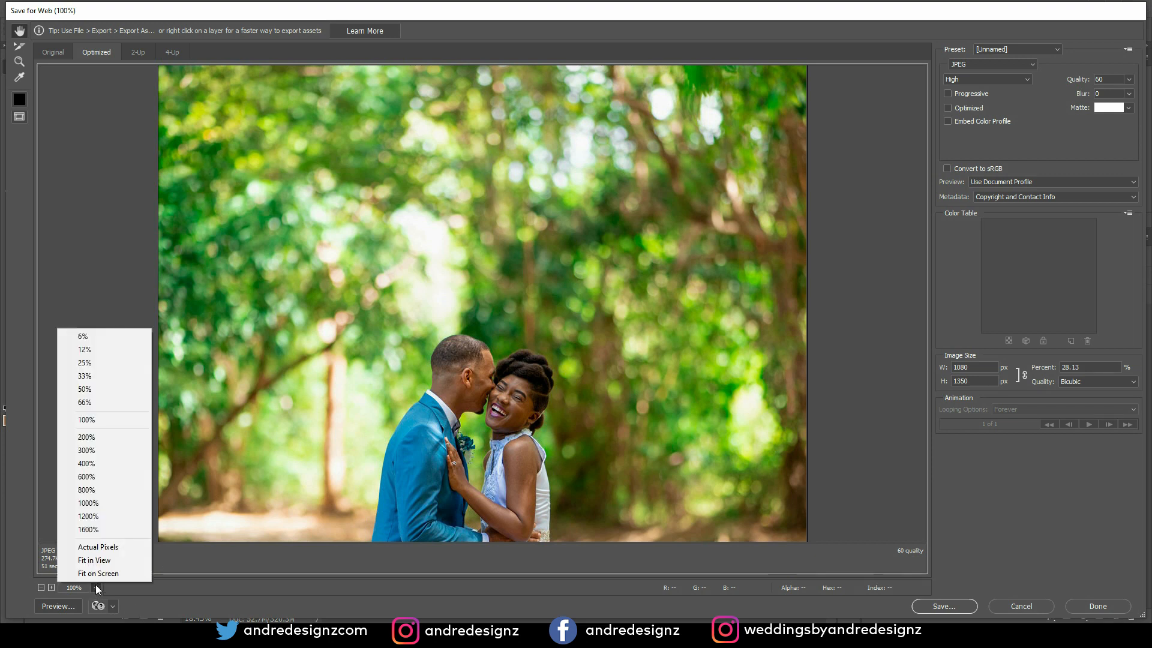
left_click(126, 574)
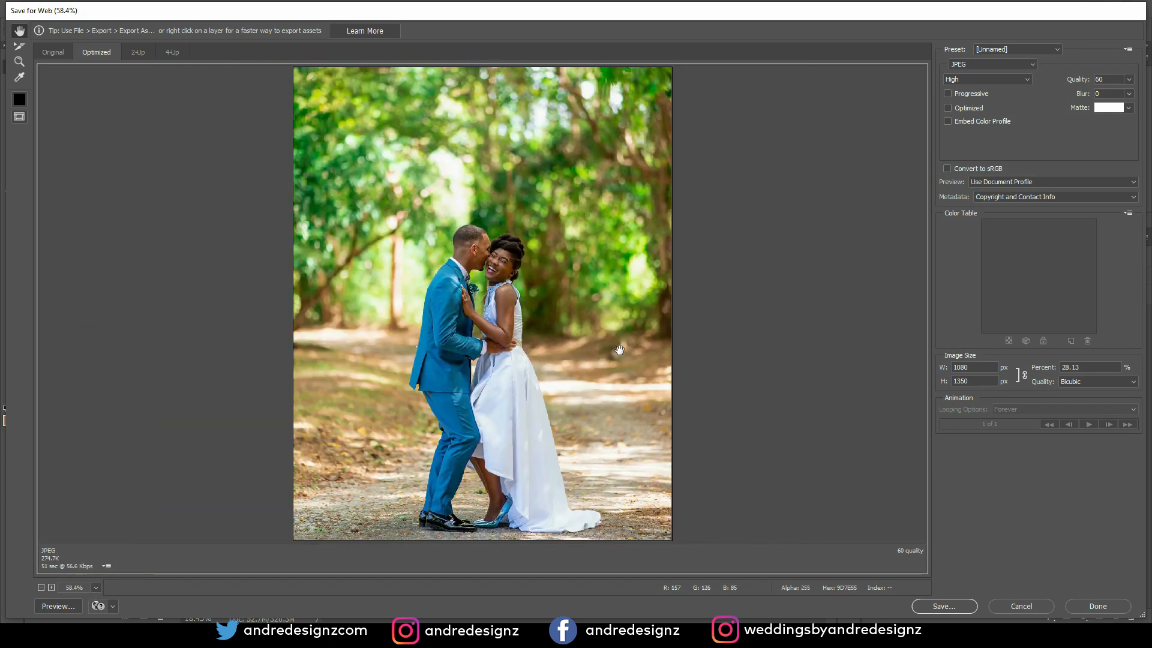
Try saving the optimized JPEG to the Desktop, cancel the save and close the Save for Web export.
left_click(957, 608)
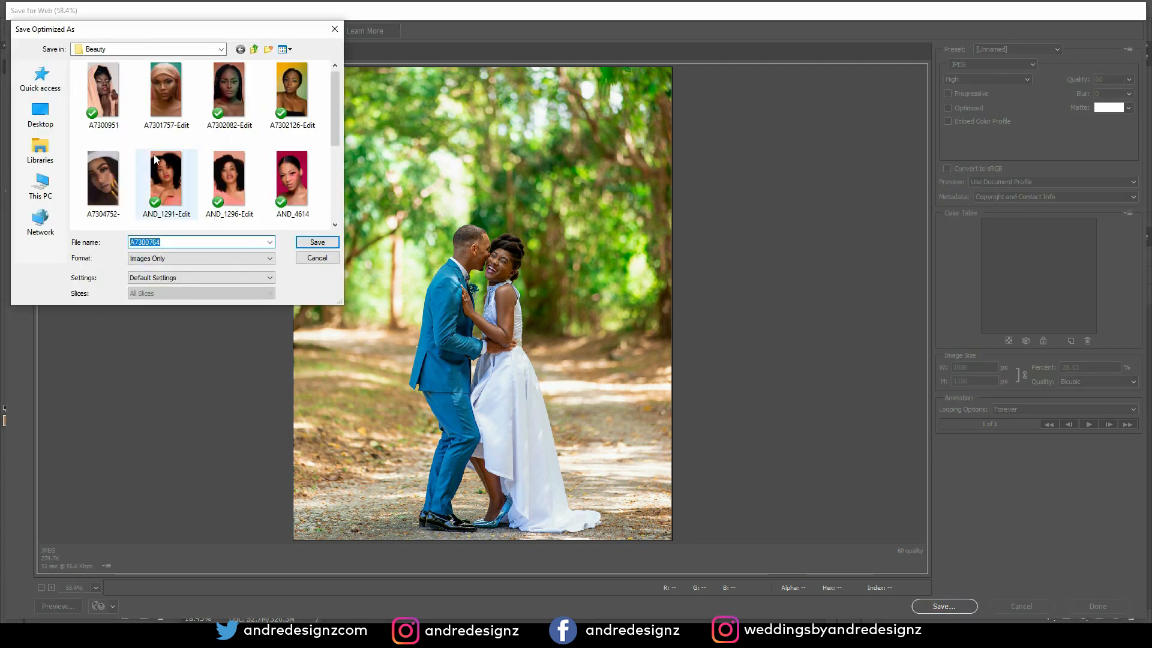
left_click(51, 124)
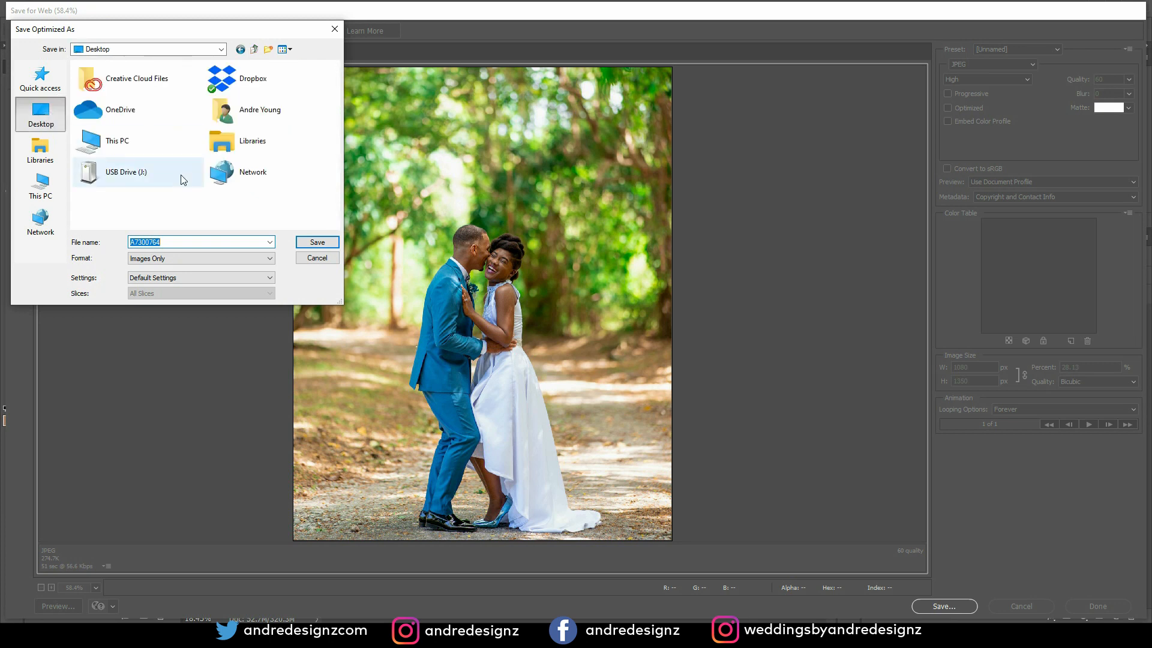
left_click(317, 258)
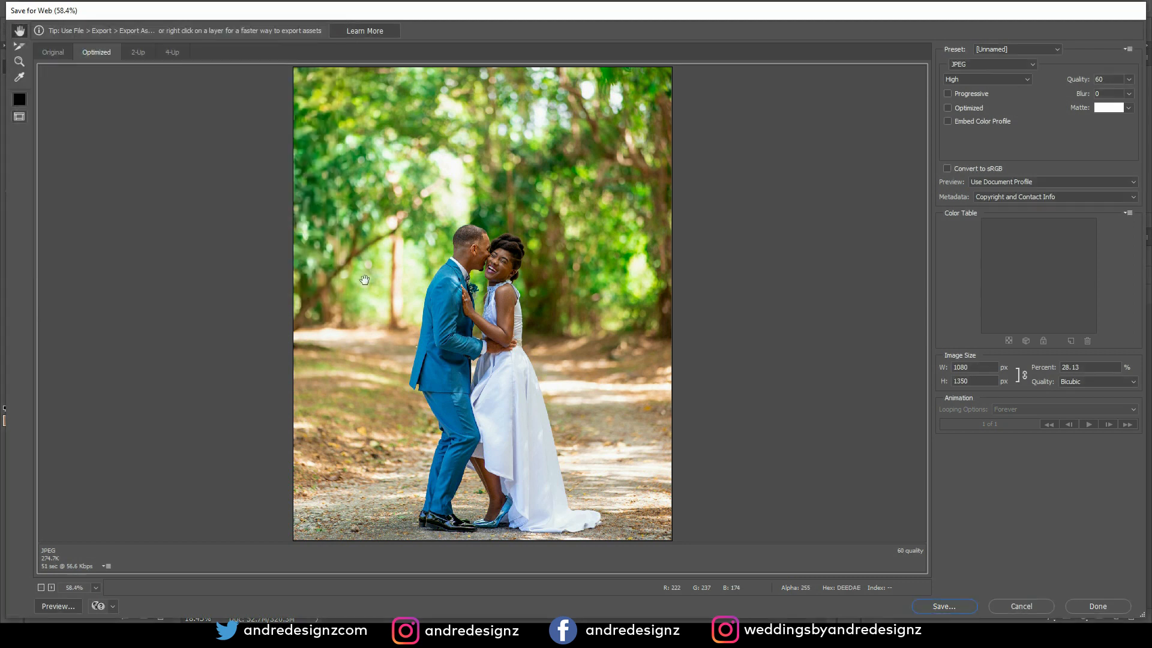
left_click(1098, 605)
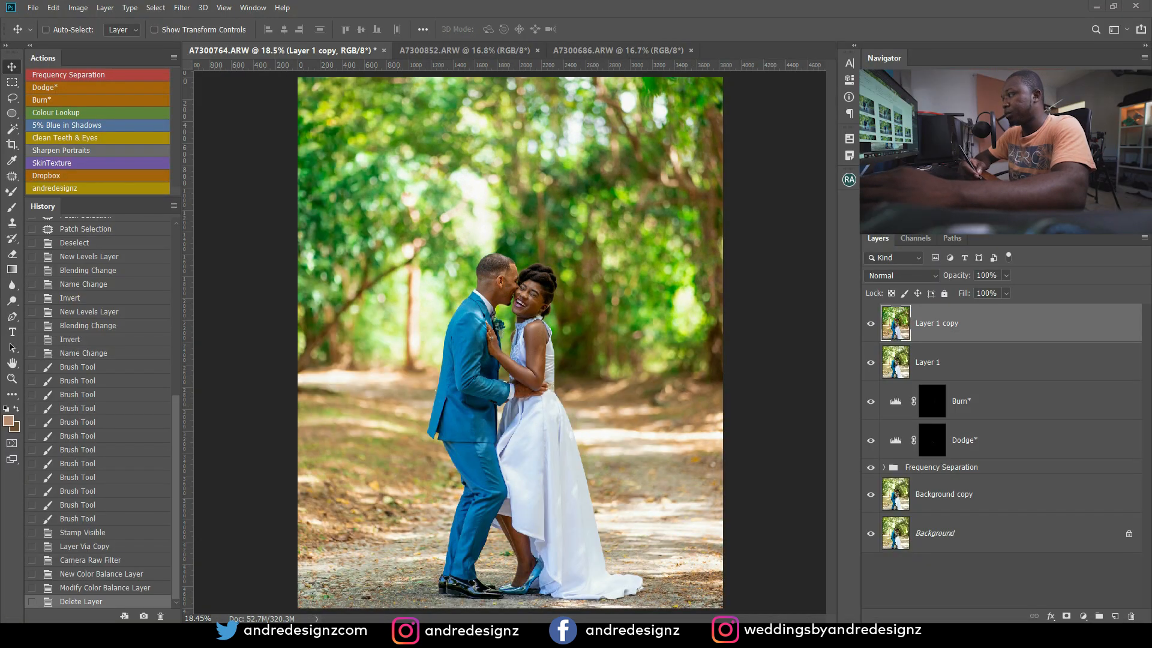
Switch to File Explorer and place the "W by Andredesignz" logo from Dropbox's PERSONAL PROJECTS Logos folder onto the photo.
left_click(300, 635)
scroll(141, 360, "down", 2)
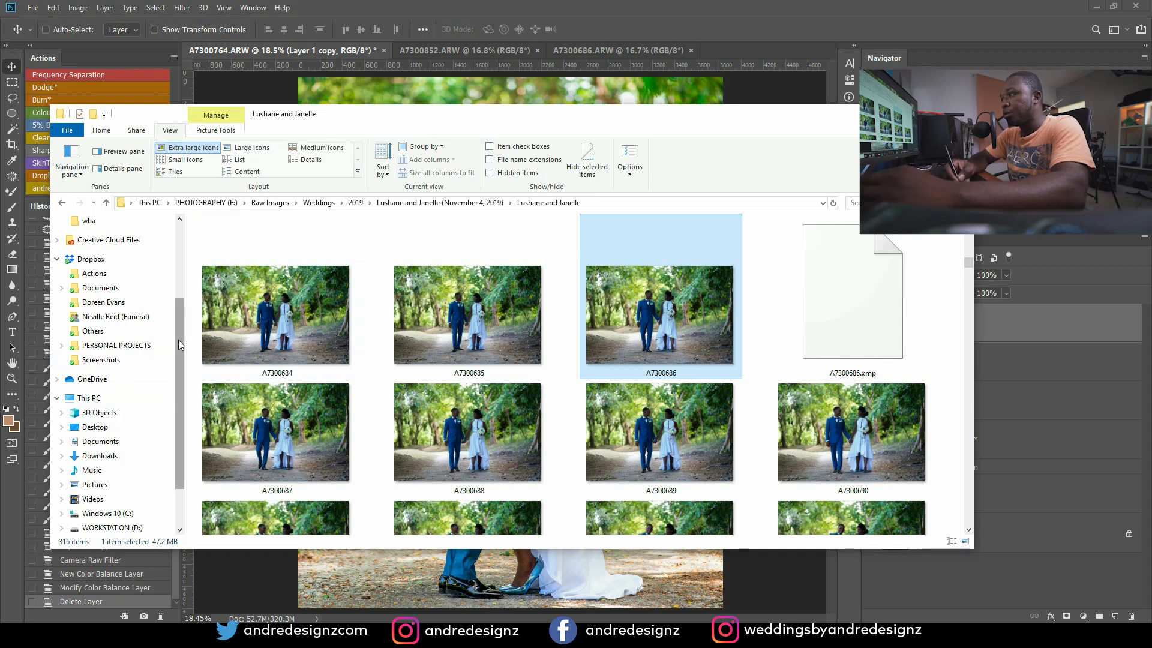
left_click(116, 278)
double_click(479, 246)
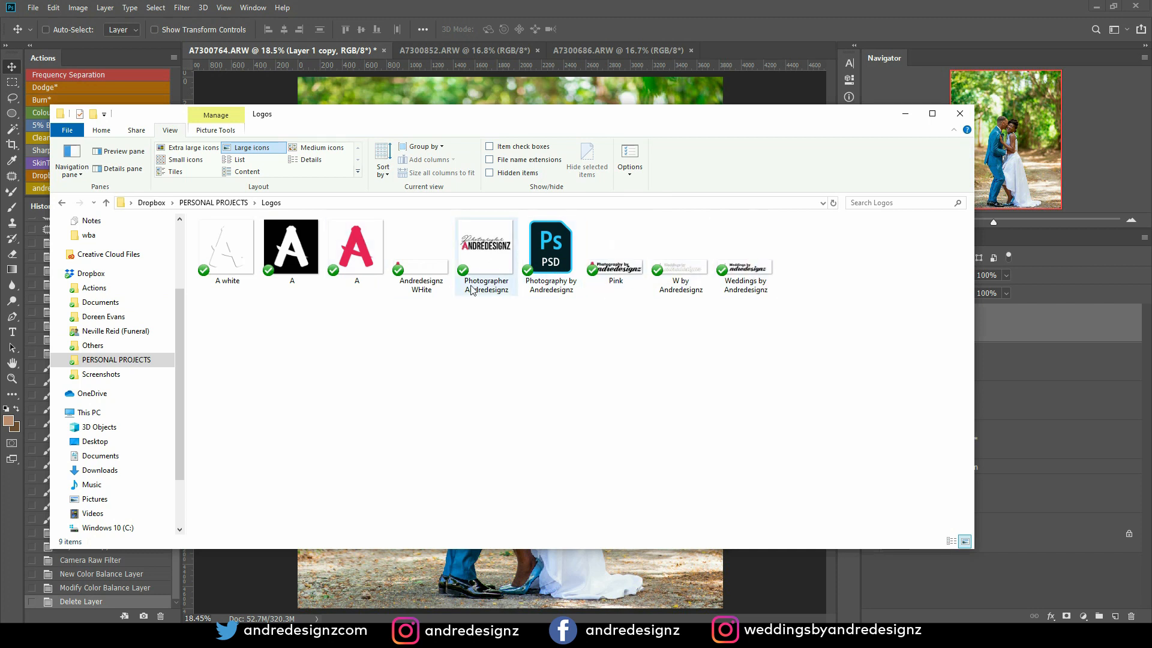
left_click_drag(678, 252, 401, 581)
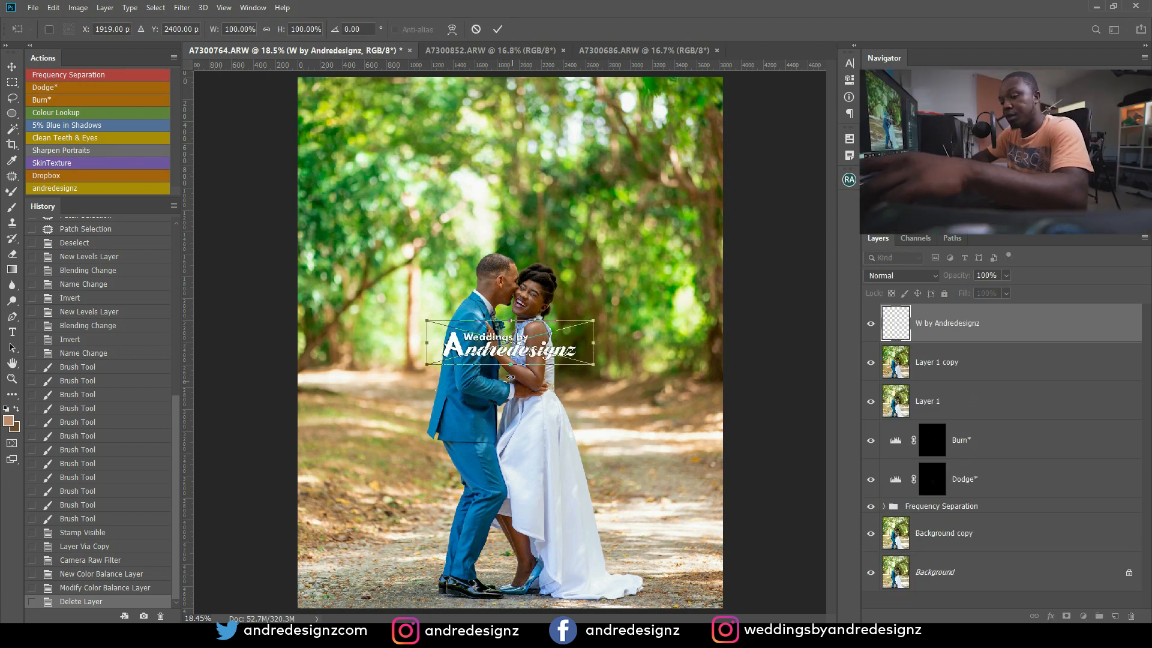
Scale the logo to about 56% and position it in the lower-left corner of the photo.
left_click_drag(591, 367, 520, 334)
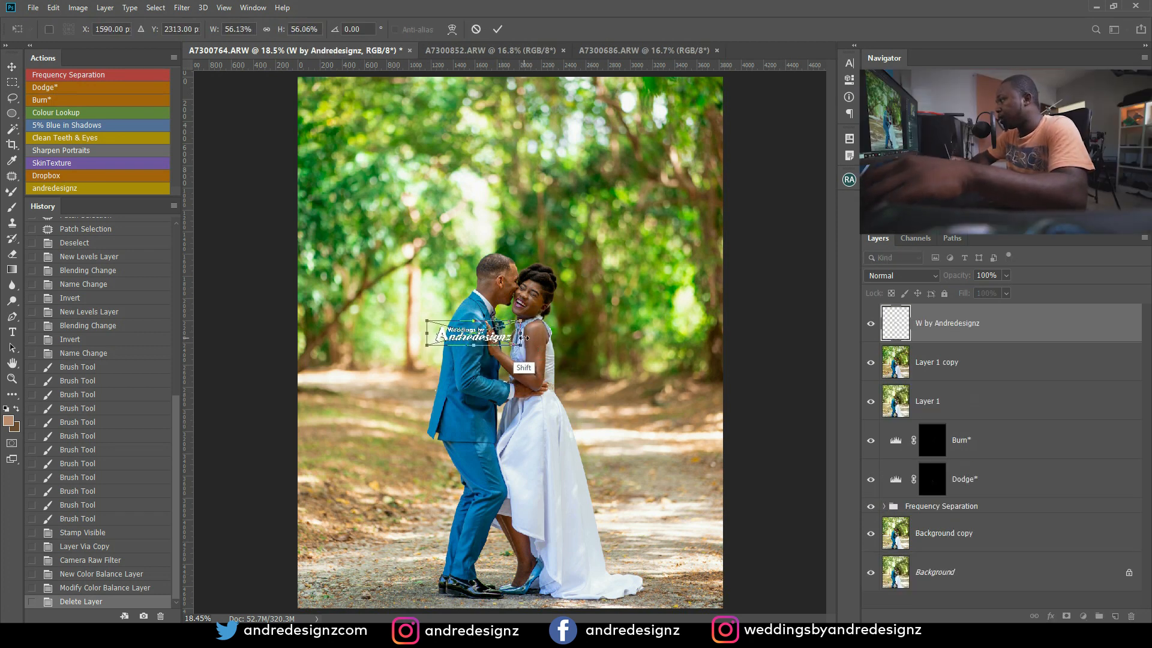
key("Return")
left_click_drag(480, 343, 363, 597)
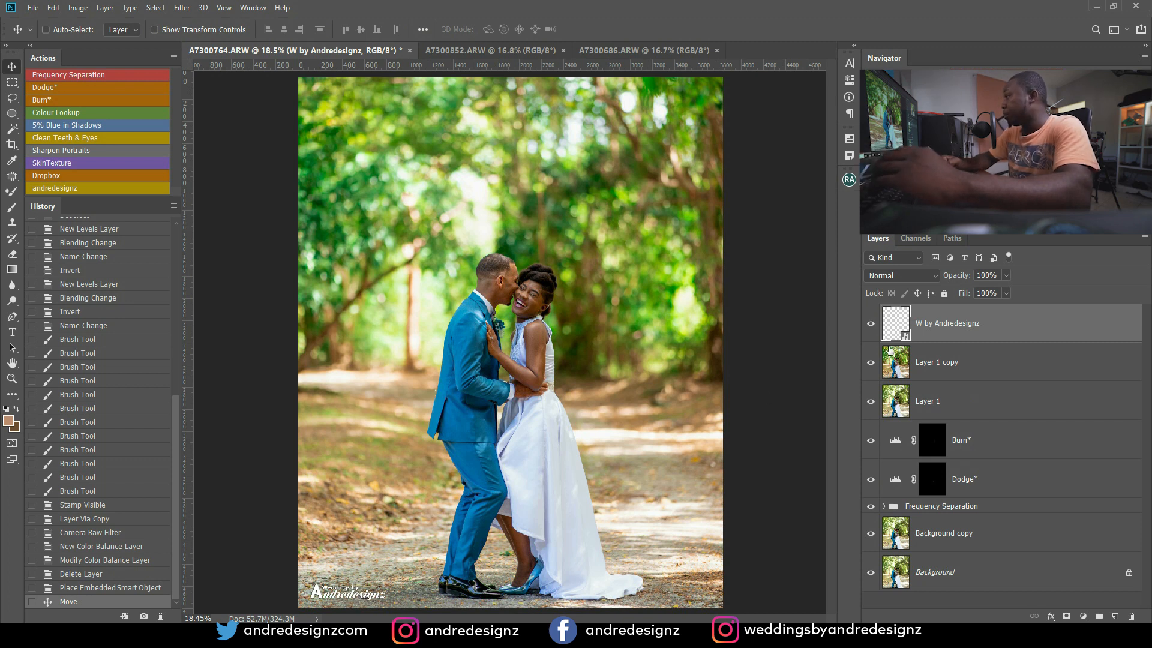
left_click(33, 8)
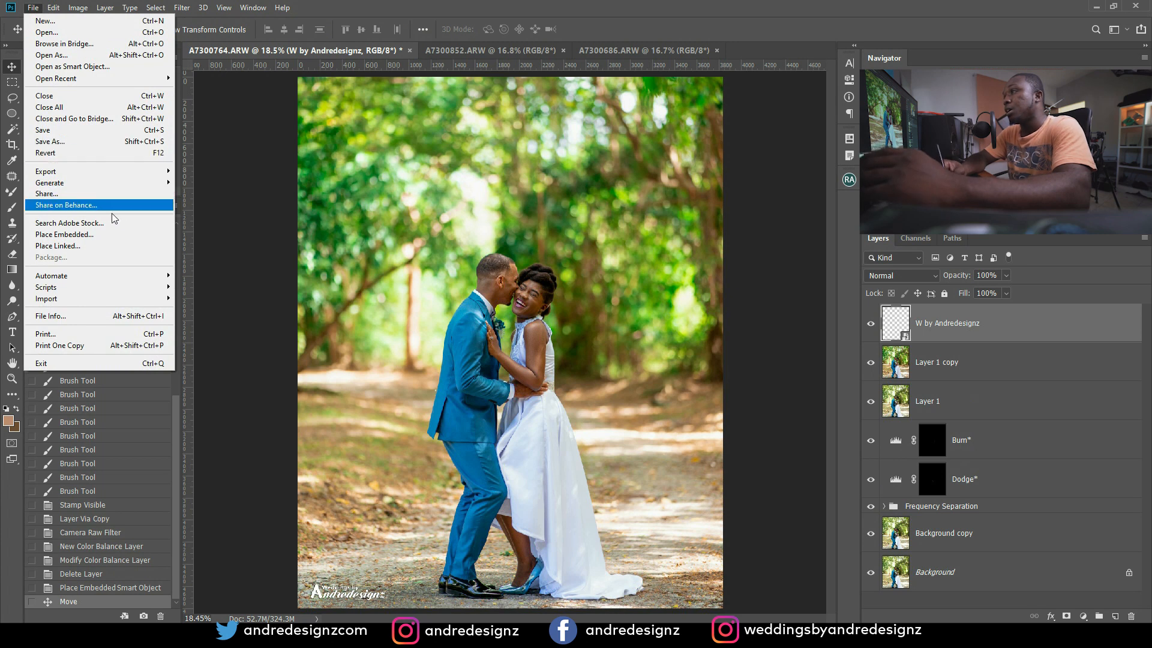
mouse_move(137, 10)
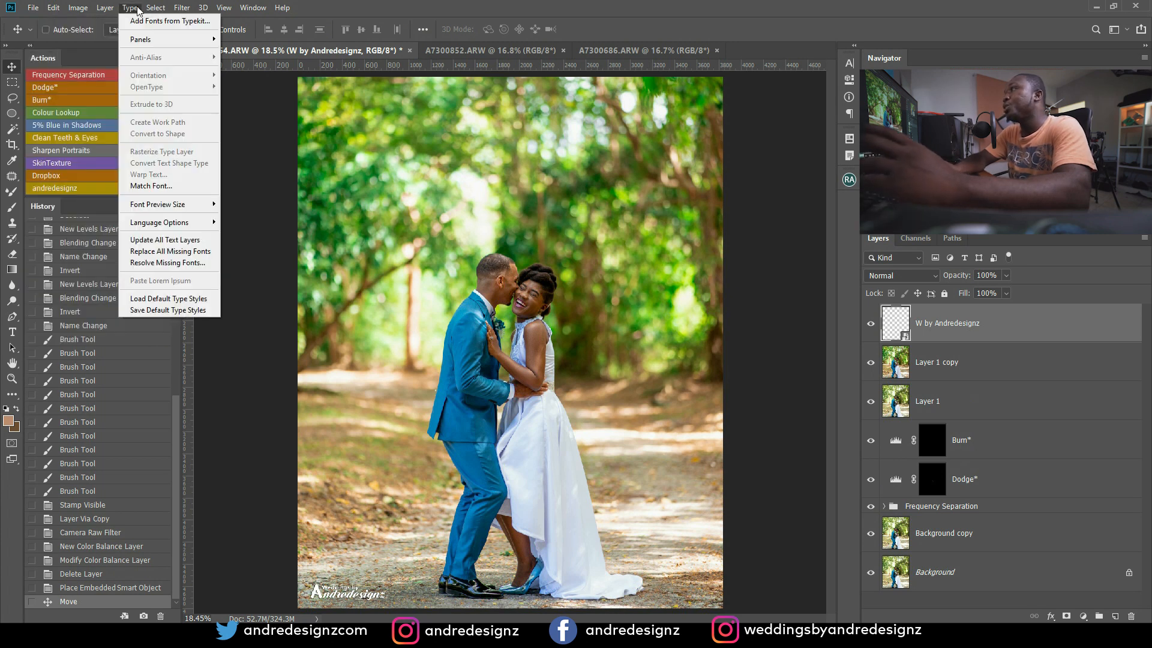
left_click(376, 36)
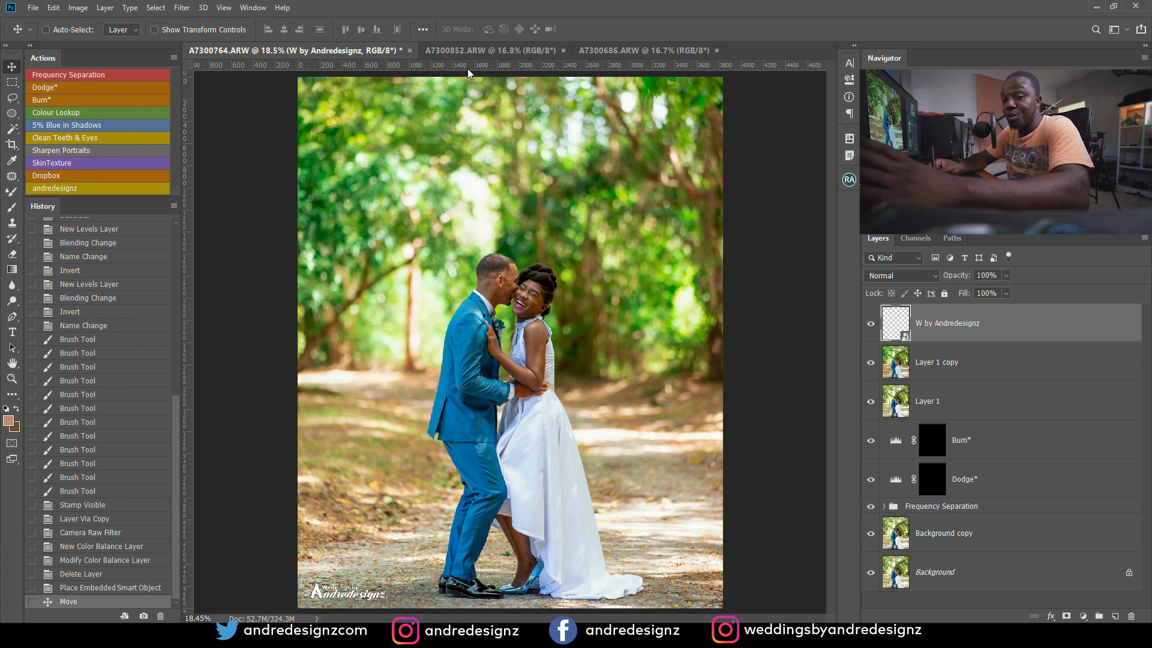
Run the Frequency Separation action on photo A7300852.ARW with a Gaussian Blur radius of 6.4 pixels.
left_click(452, 49)
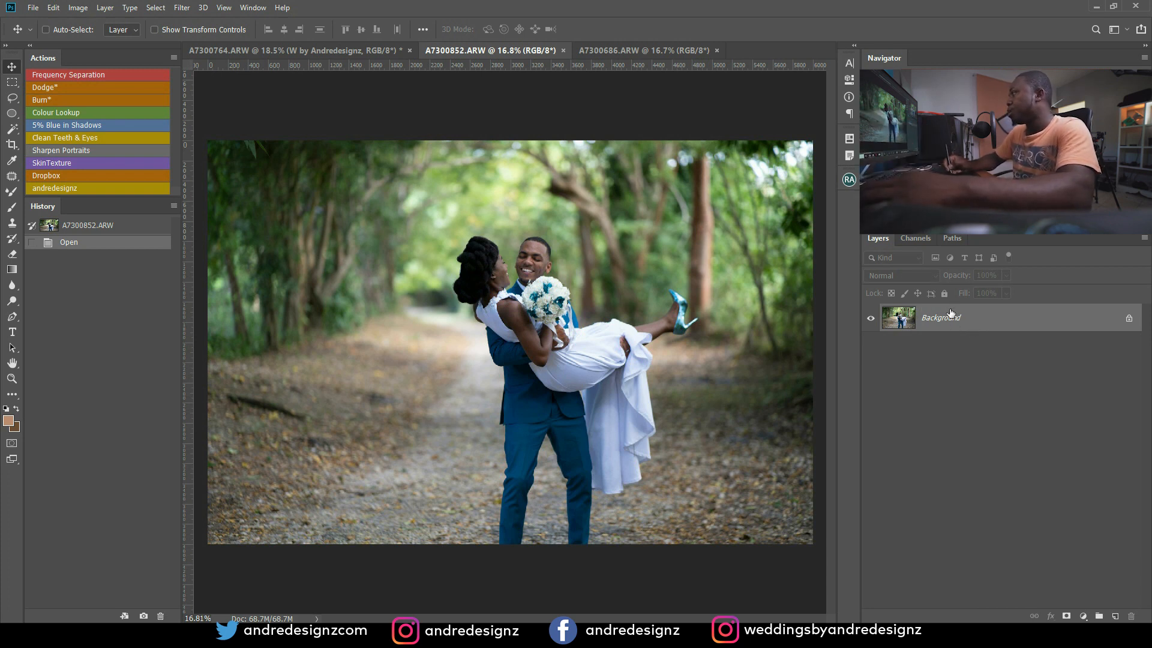
left_click(111, 74)
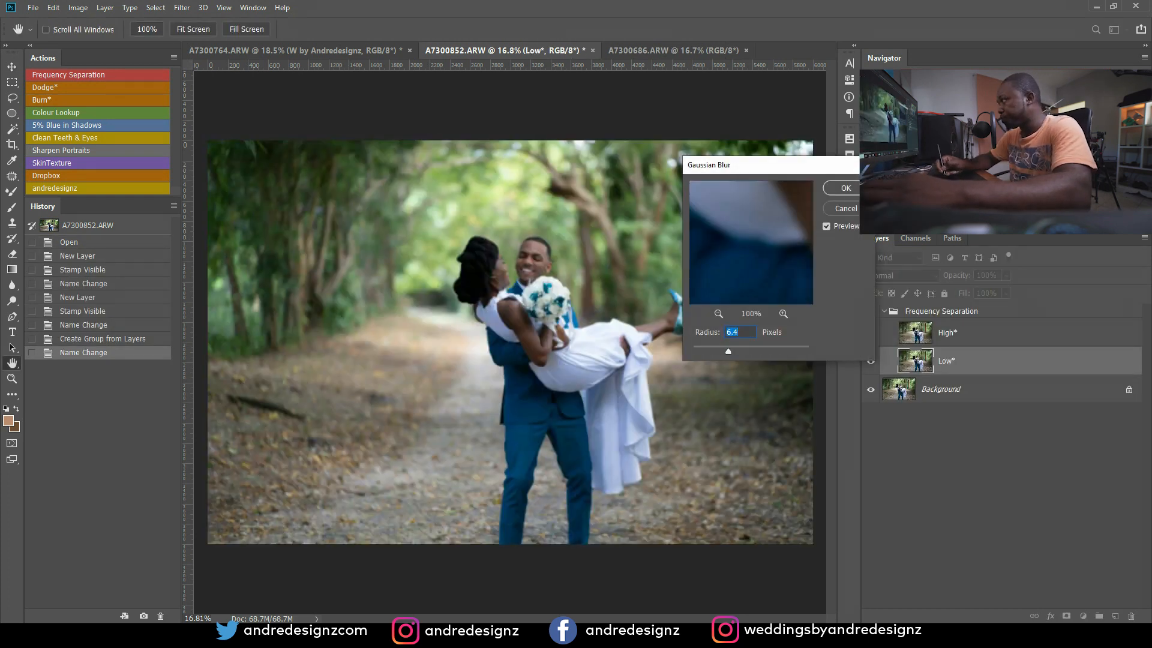
left_click(853, 188)
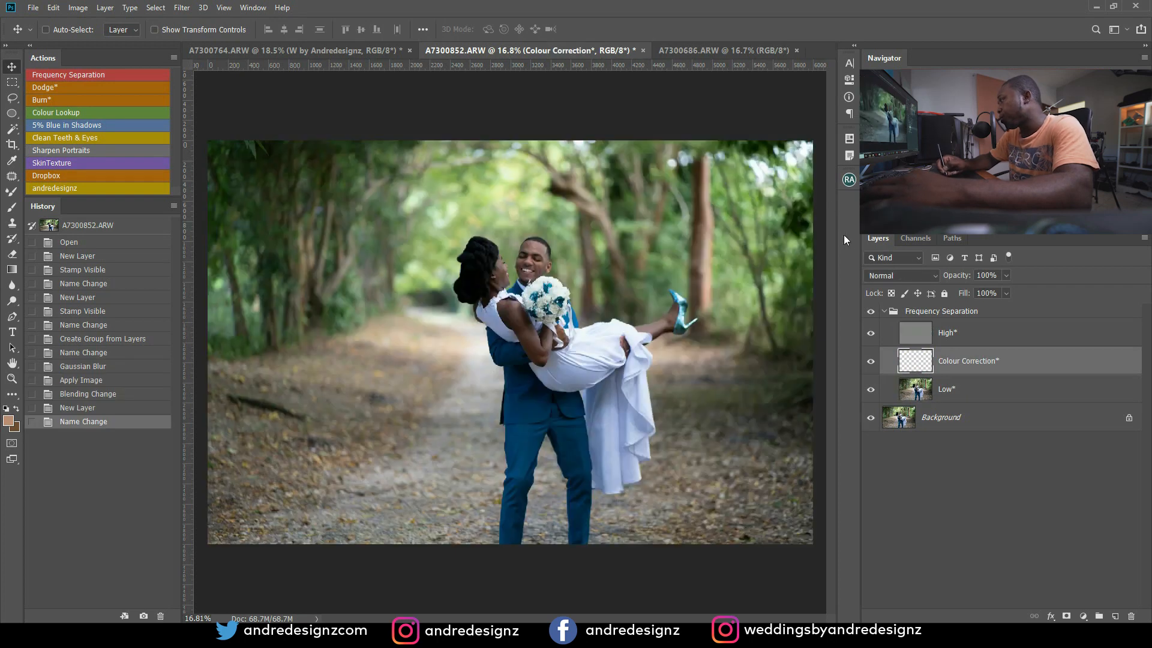
Smooth the skin tones on the bride's shoulder, arm and elbow with the Mixer Brush on the Low* layer.
left_click(961, 396)
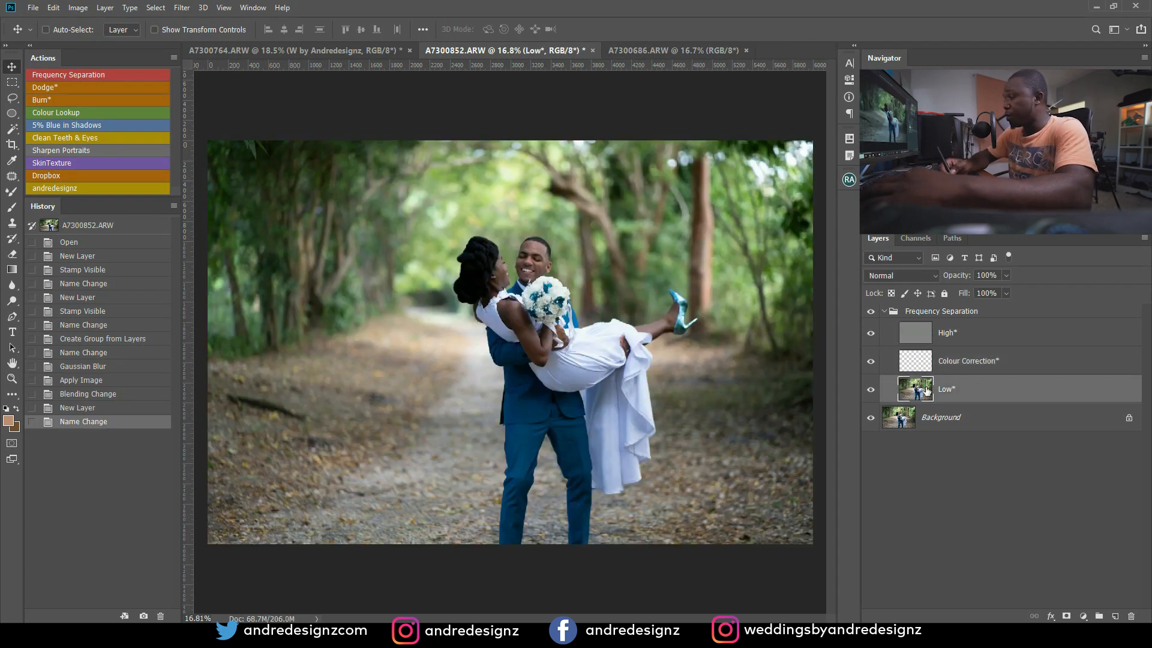
scroll(441, 314, "up", 8)
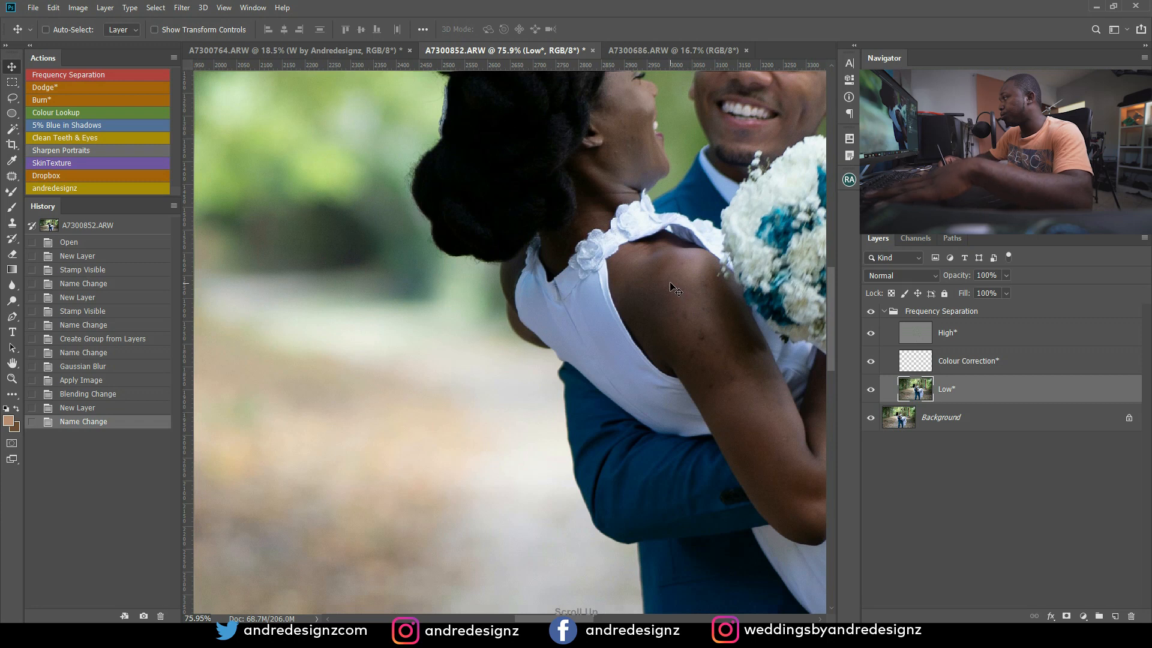
left_click_drag(674, 289, 365, 207)
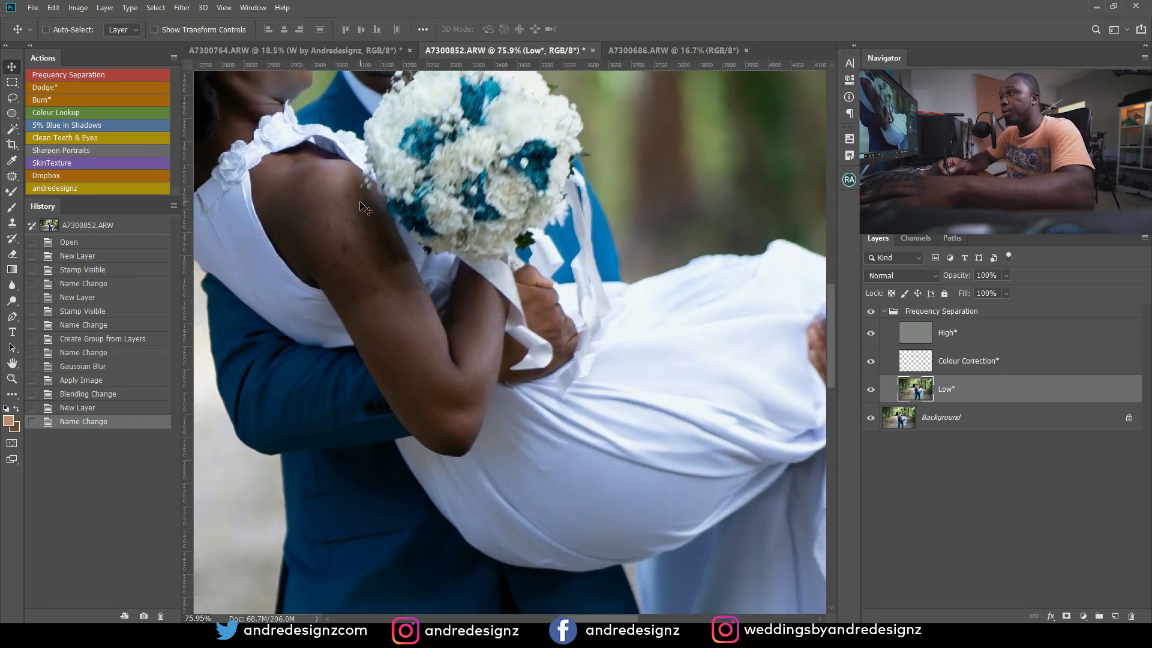
key("b")
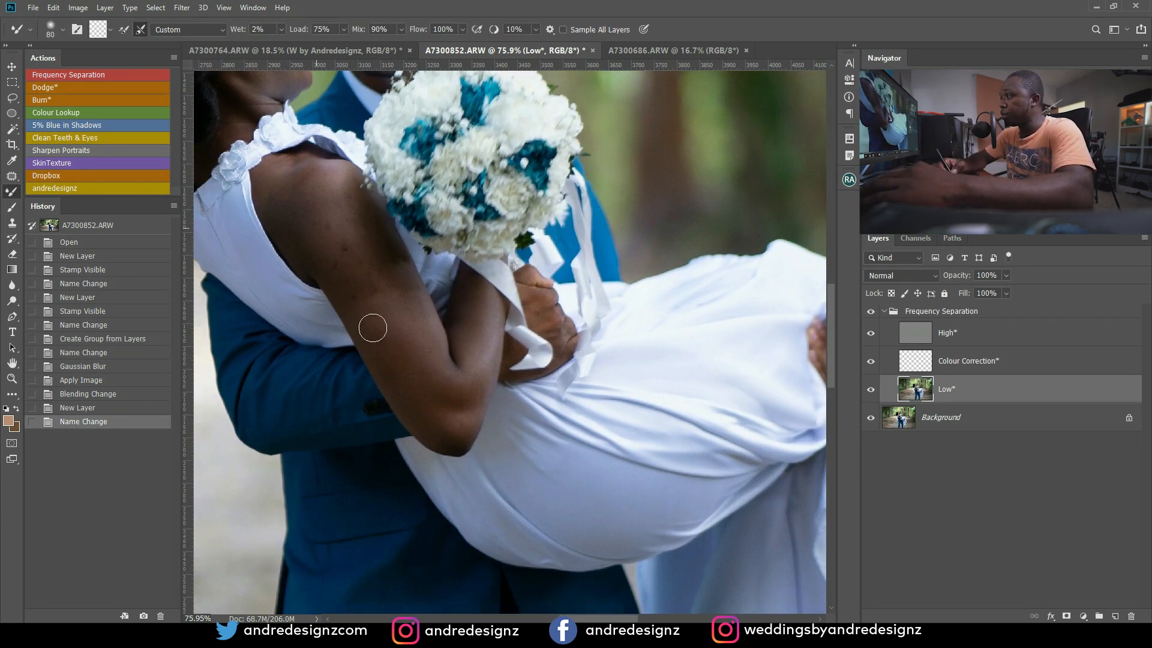
mouse_move(430, 429)
left_mouse_down()
mouse_move(421, 348)
mouse_move(329, 203)
left_mouse_up()
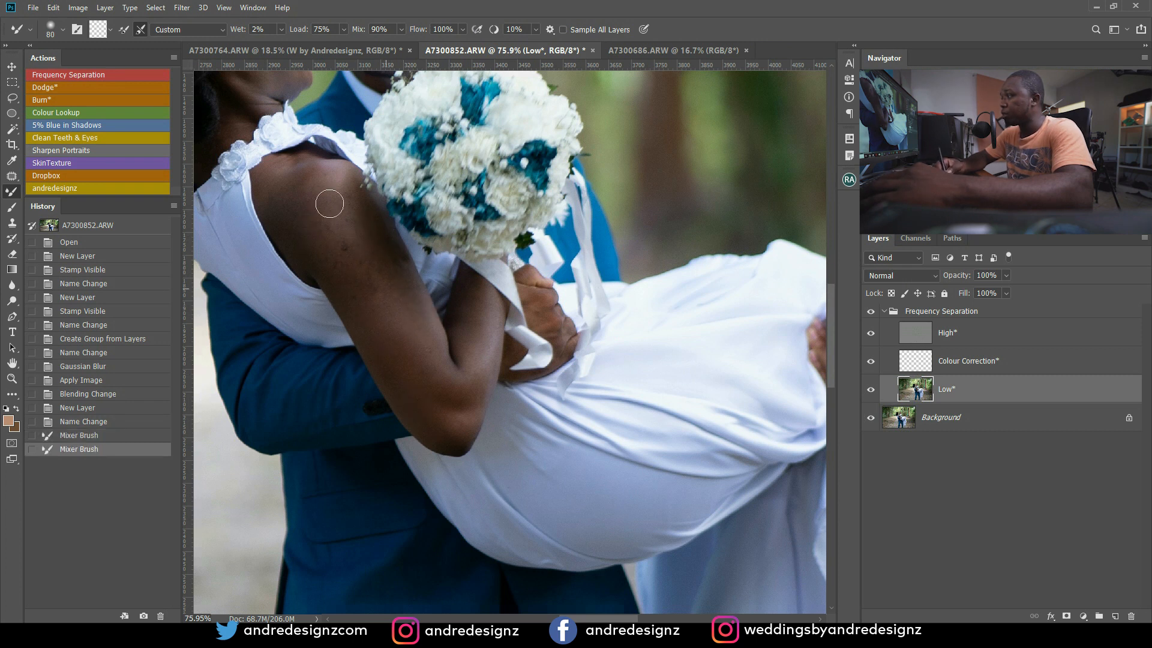
left_click_drag(345, 261, 322, 208)
mouse_move(348, 264)
left_mouse_down()
mouse_move(322, 208)
mouse_move(337, 226)
mouse_move(333, 203)
mouse_move(272, 177)
mouse_move(292, 232)
mouse_move(327, 255)
mouse_move(340, 195)
left_mouse_up()
left_click_drag(369, 238, 433, 335)
left_click_drag(473, 372, 496, 331)
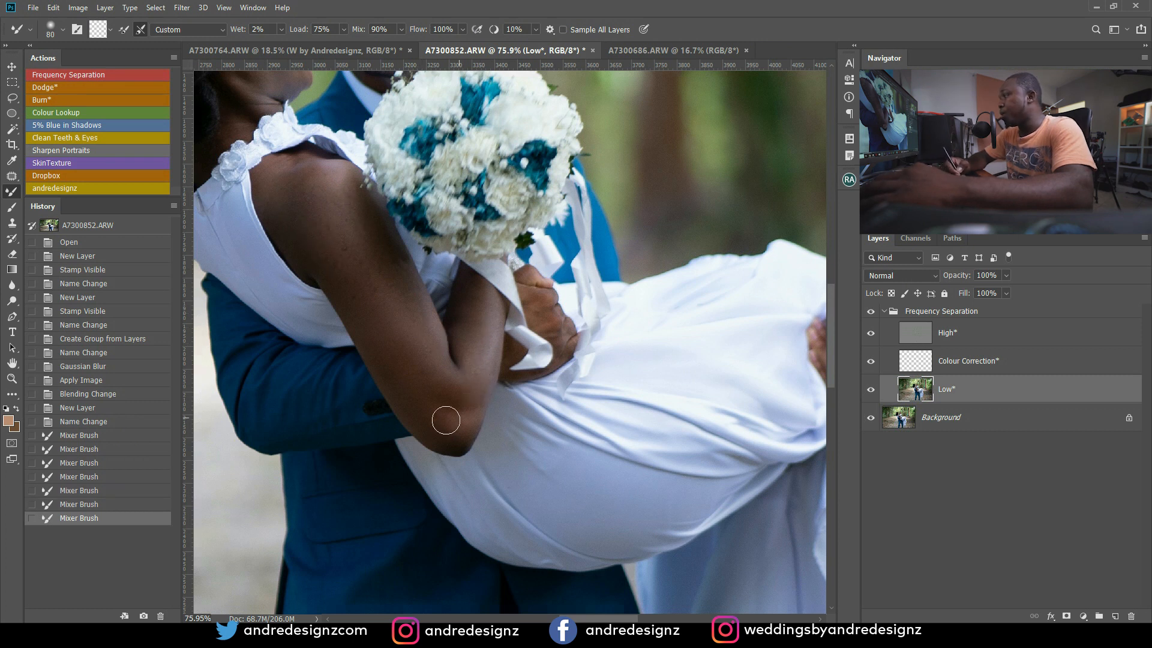
left_click_drag(445, 420, 467, 352)
left_click_drag(475, 311, 418, 356)
left_click_drag(390, 311, 366, 270)
mouse_move(348, 240)
left_mouse_down()
mouse_move(322, 203)
mouse_move(331, 228)
left_mouse_up()
left_click_drag(341, 250, 354, 269)
left_click_drag(360, 279, 387, 324)
left_click_drag(390, 327, 400, 308)
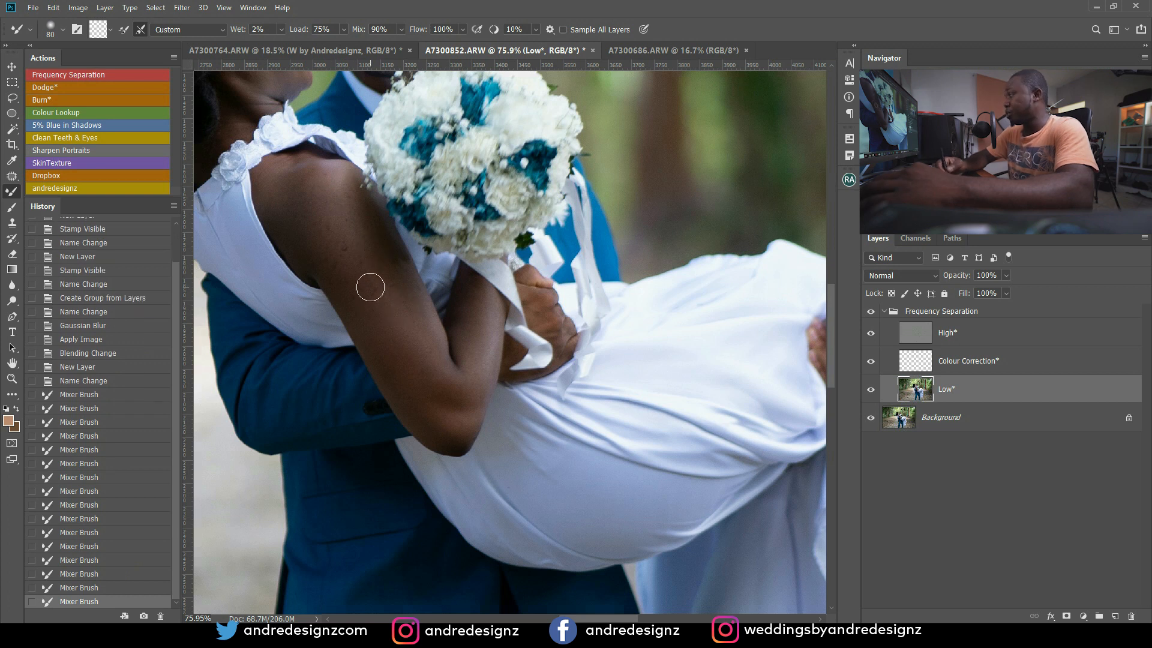
Patch the blemishes on the bride's shoulder and upper arm on the High* layer with the Patch tool.
left_click(929, 330)
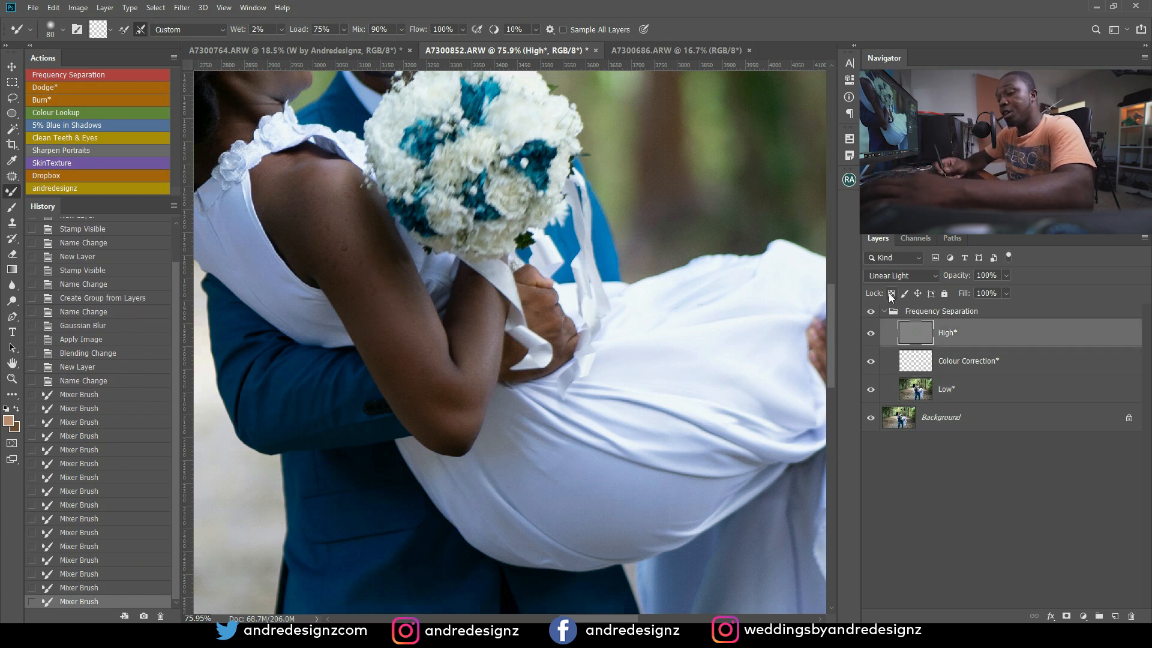
key("j")
mouse_move(347, 239)
left_mouse_down()
mouse_move(359, 231)
mouse_move(329, 239)
mouse_move(327, 227)
left_mouse_up()
left_click_drag(330, 232, 343, 249)
mouse_move(347, 217)
left_mouse_down()
mouse_move(349, 230)
mouse_move(350, 218)
left_mouse_up()
left_click_drag(353, 220, 357, 232)
key("ctrl+d")
mouse_move(356, 228)
left_mouse_down()
mouse_move(365, 262)
mouse_move(342, 251)
left_mouse_up()
key("ctrl+d")
mouse_move(342, 261)
left_mouse_down()
mouse_move(333, 223)
mouse_move(327, 263)
mouse_move(336, 247)
left_mouse_up()
key("ctrl+d")
left_click_drag(335, 264, 321, 237)
key("ctrl+d")
mouse_move(362, 289)
left_mouse_down()
mouse_move(367, 319)
mouse_move(381, 286)
mouse_move(393, 324)
mouse_move(438, 357)
left_mouse_up()
key("ctrl+d")
key("ctrl+d")
key("ctrl+d")
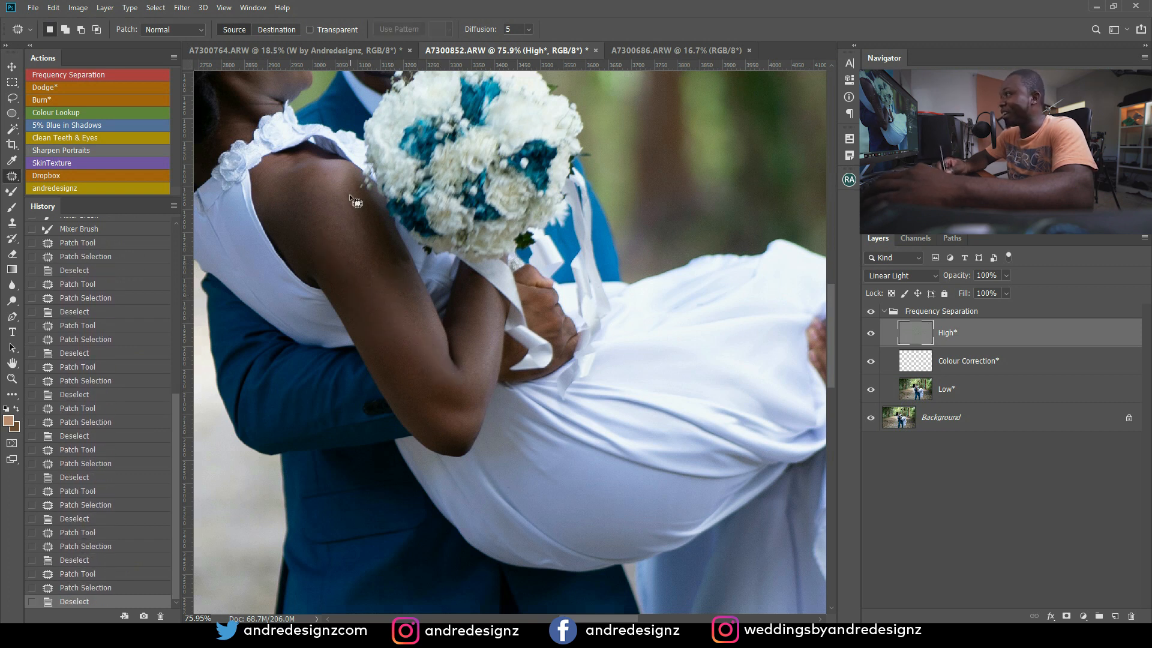
mouse_move(347, 205)
left_mouse_down()
mouse_move(361, 214)
mouse_move(332, 168)
mouse_move(338, 195)
mouse_move(311, 223)
mouse_move(355, 250)
mouse_move(393, 329)
left_mouse_up()
key("ctrl+d")
key("ctrl+d")
key("ctrl+d")
key("ctrl+d")
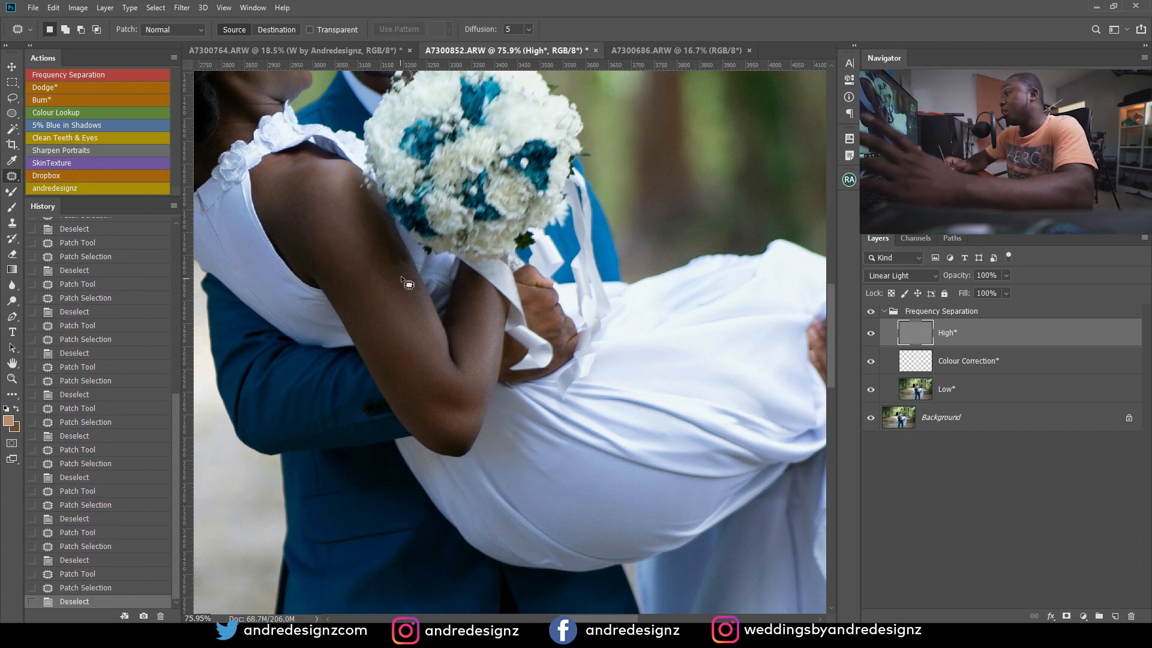
Collapse the Frequency Separation layer group and view the whole couple.
left_click(887, 312)
left_click(884, 312)
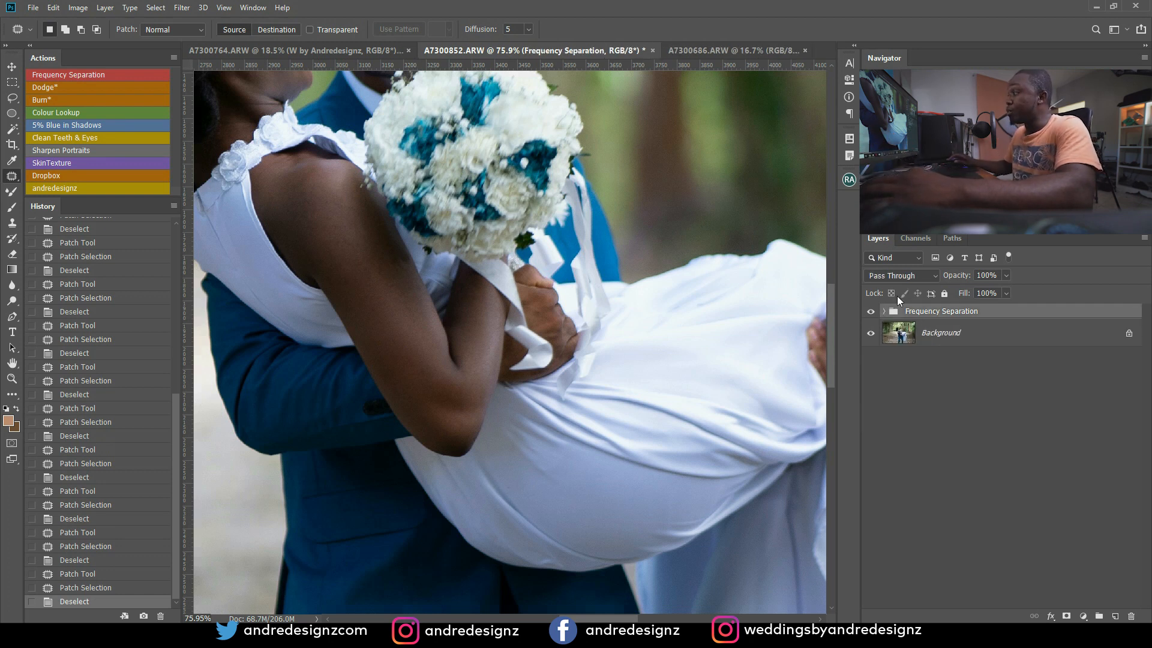
scroll(691, 292, "down", 5)
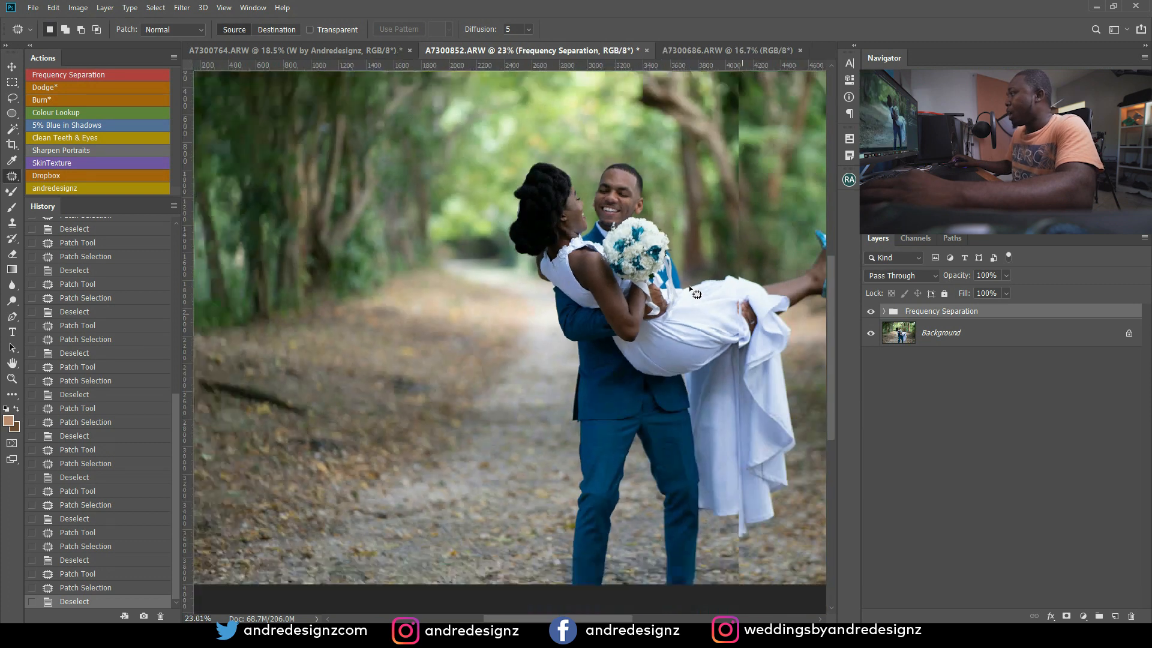
scroll(696, 293, "down", 2)
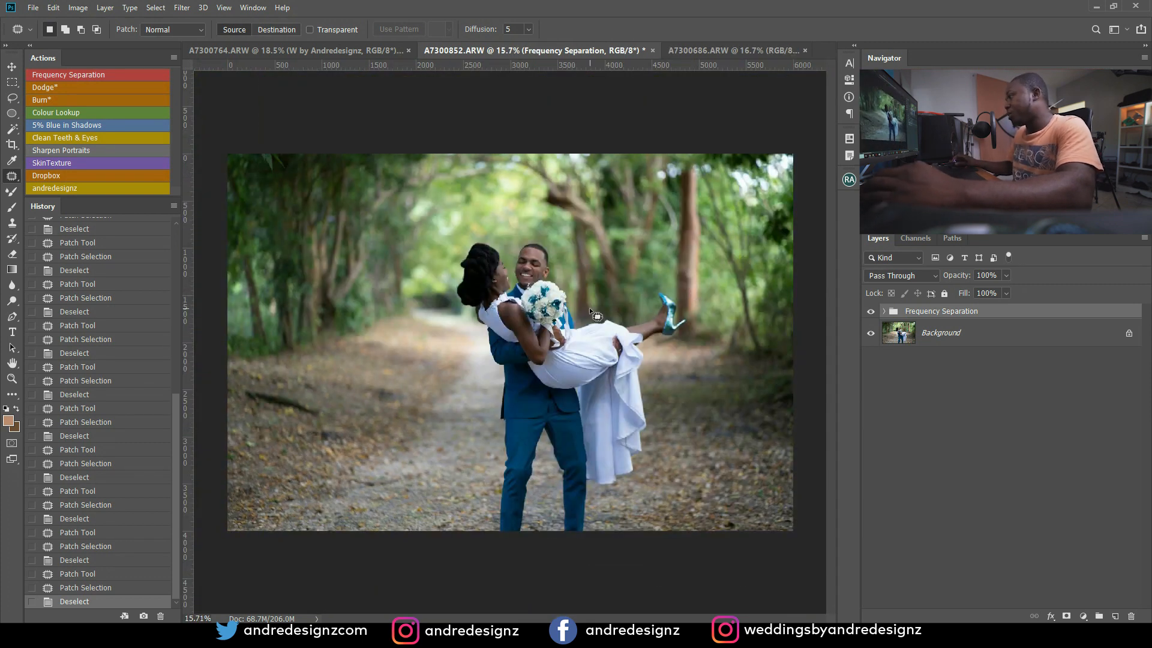
scroll(590, 311, "up", 4)
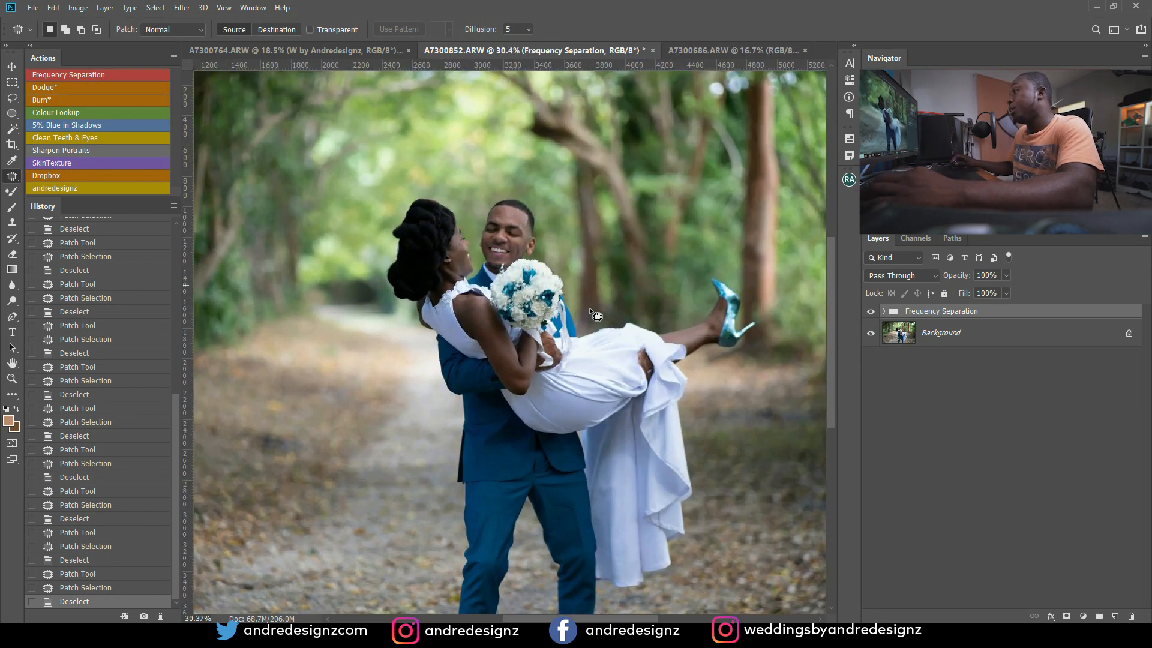
Try to patch a blemish on the bride's jaw with the Frequency Separation group selected.
scroll(589, 308, "up", 2)
scroll(466, 202, "up", 3)
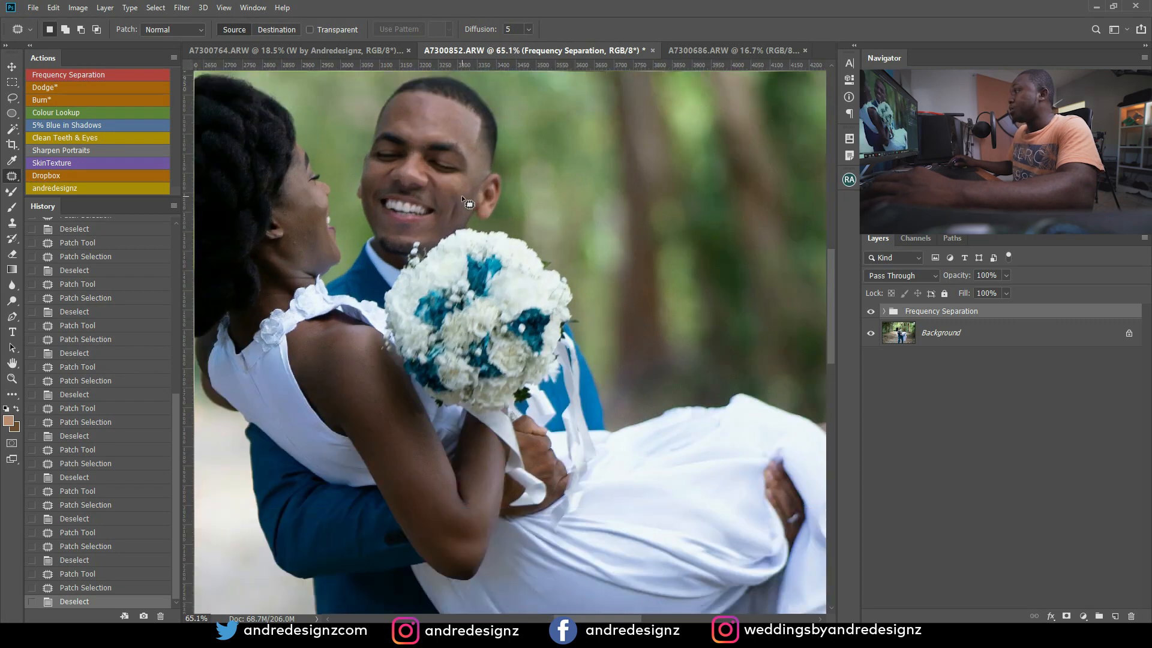
scroll(461, 197, "down", 2)
scroll(315, 210, "up", 4)
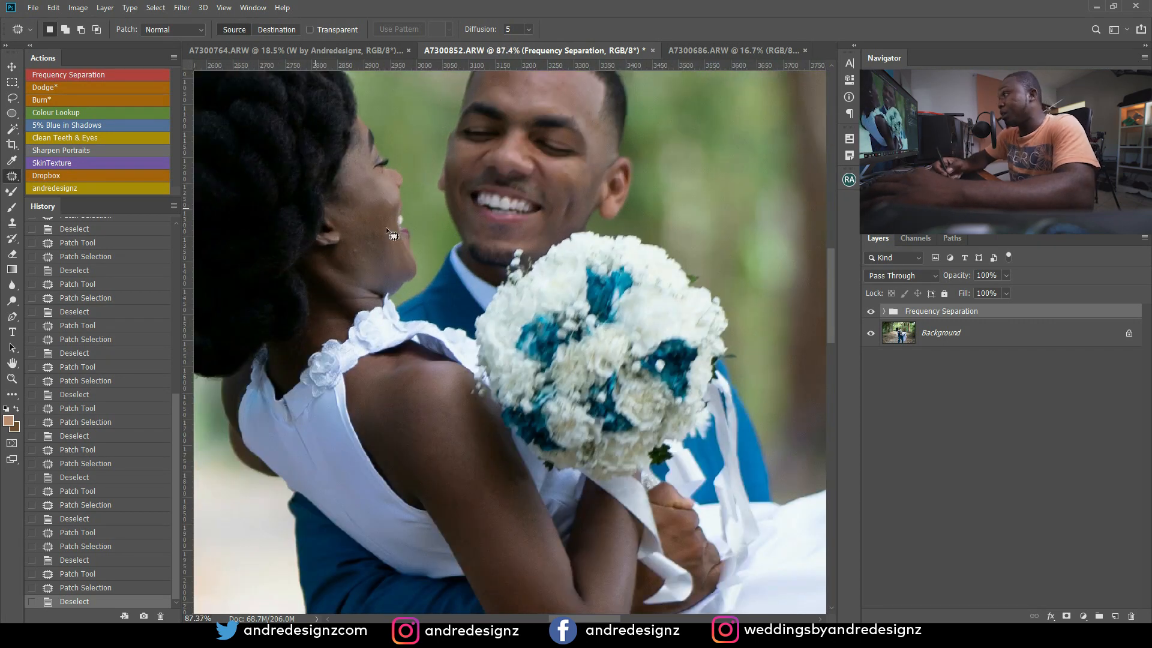
left_click_drag(348, 250, 358, 248)
left_click(356, 254)
left_click(577, 244)
left_click(367, 259)
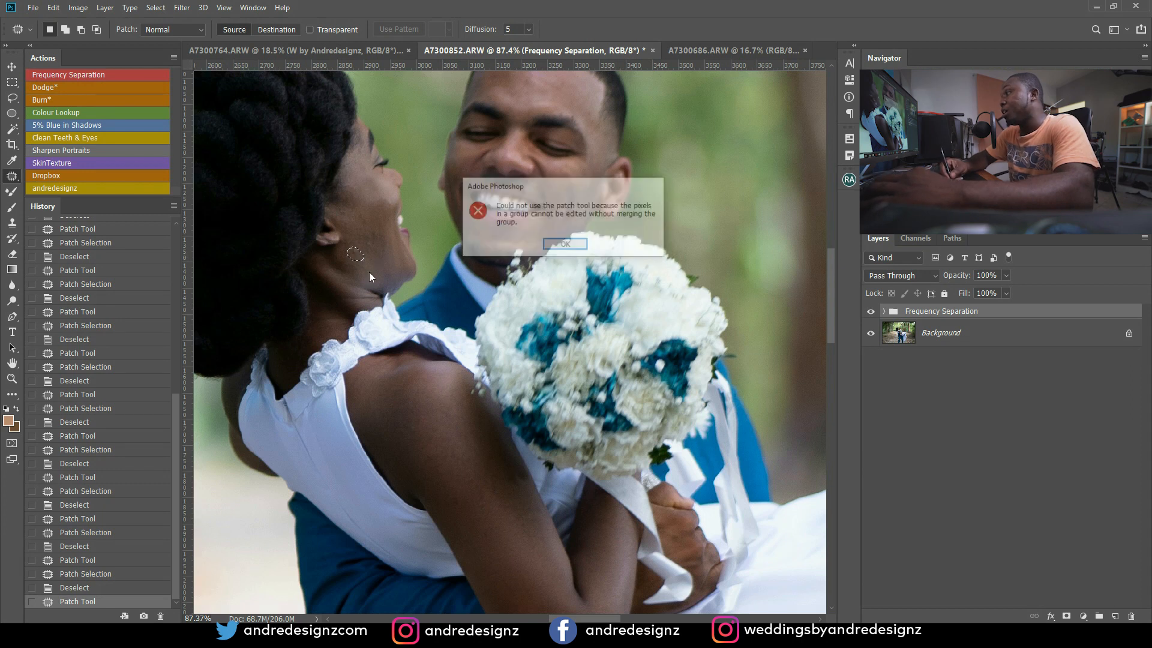
left_click(566, 245)
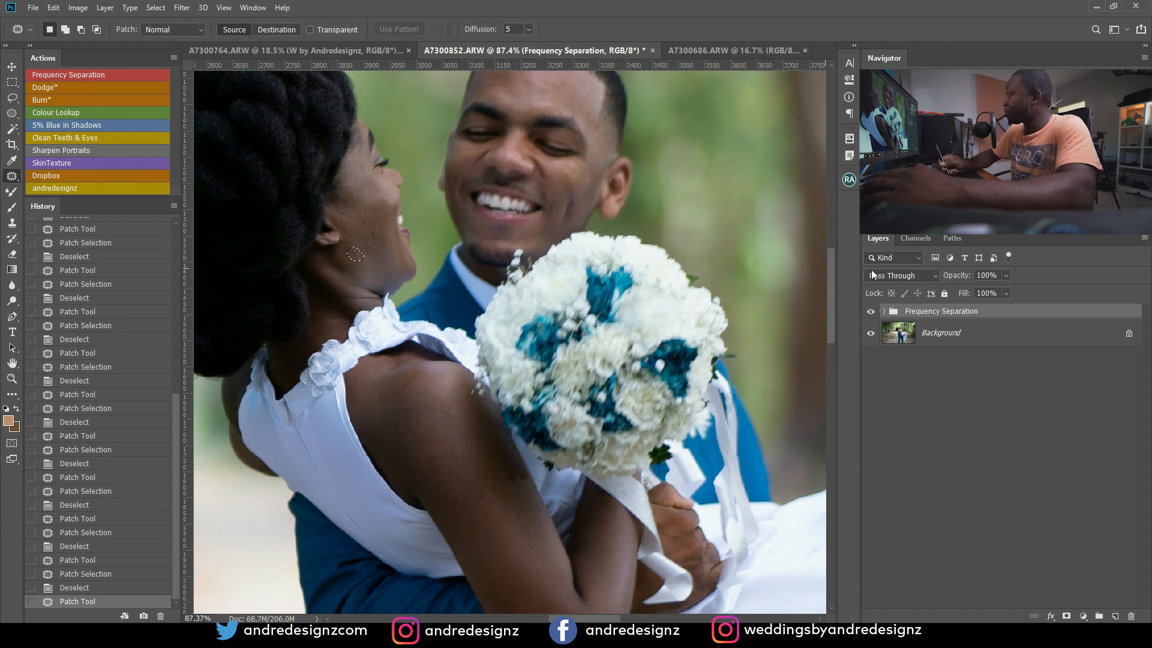
Patch the blemishes on the bride's jaw and cheek on the High* layer with the Patch tool.
left_click(883, 311)
left_click(938, 384)
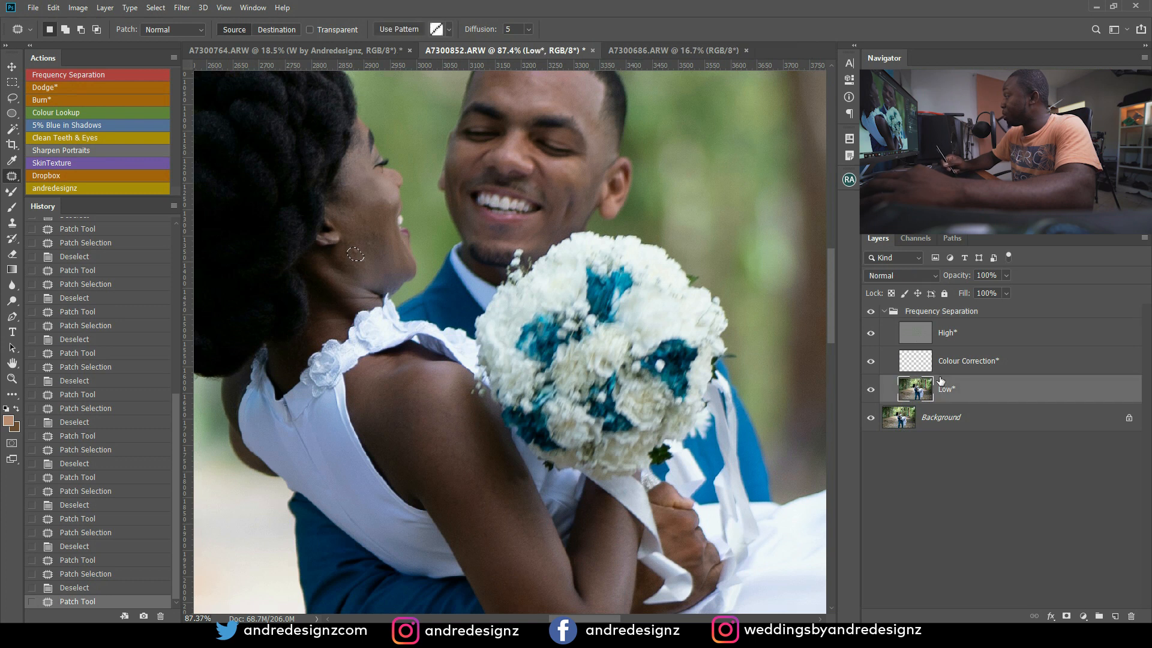
left_click(933, 324)
mouse_move(369, 263)
left_mouse_down()
mouse_move(366, 243)
mouse_move(378, 258)
mouse_move(379, 239)
mouse_move(389, 247)
mouse_move(367, 227)
mouse_move(380, 228)
mouse_move(375, 217)
mouse_move(388, 207)
left_mouse_up()
key("ctrl+d")
left_click_drag(390, 205, 387, 220)
key("ctrl+d")
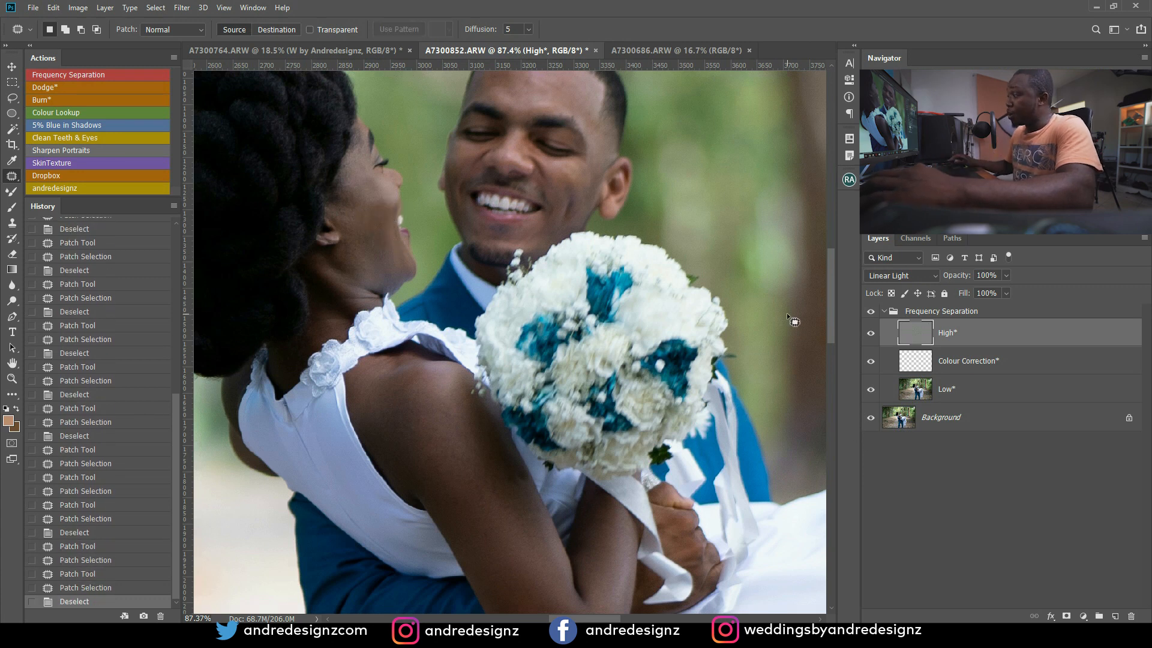
View the whole photo and collapse the Frequency Separation group.
scroll(585, 246, "down", 5)
scroll(579, 242, "down", 3)
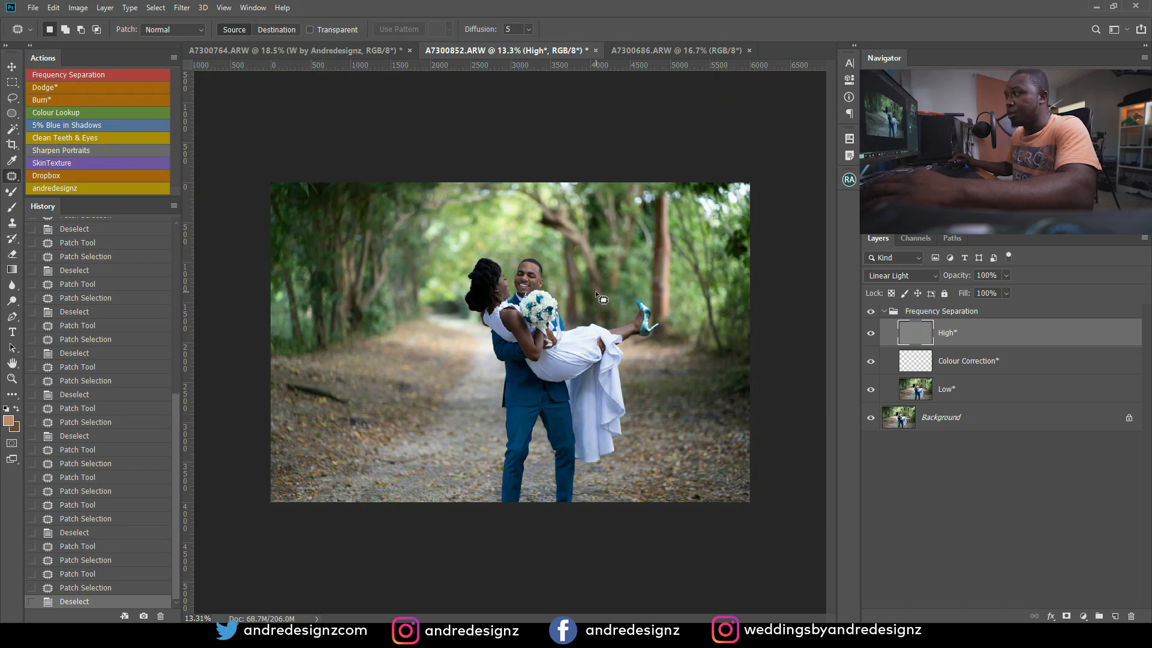
scroll(649, 281, "up", 1)
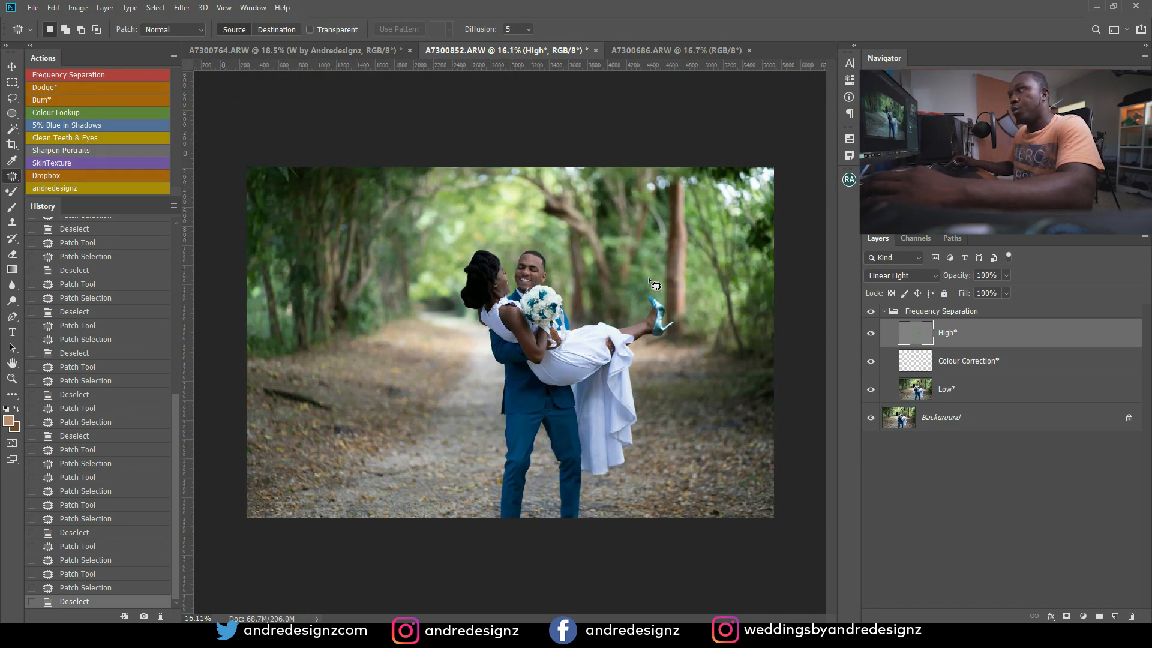
scroll(649, 281, "down", 1)
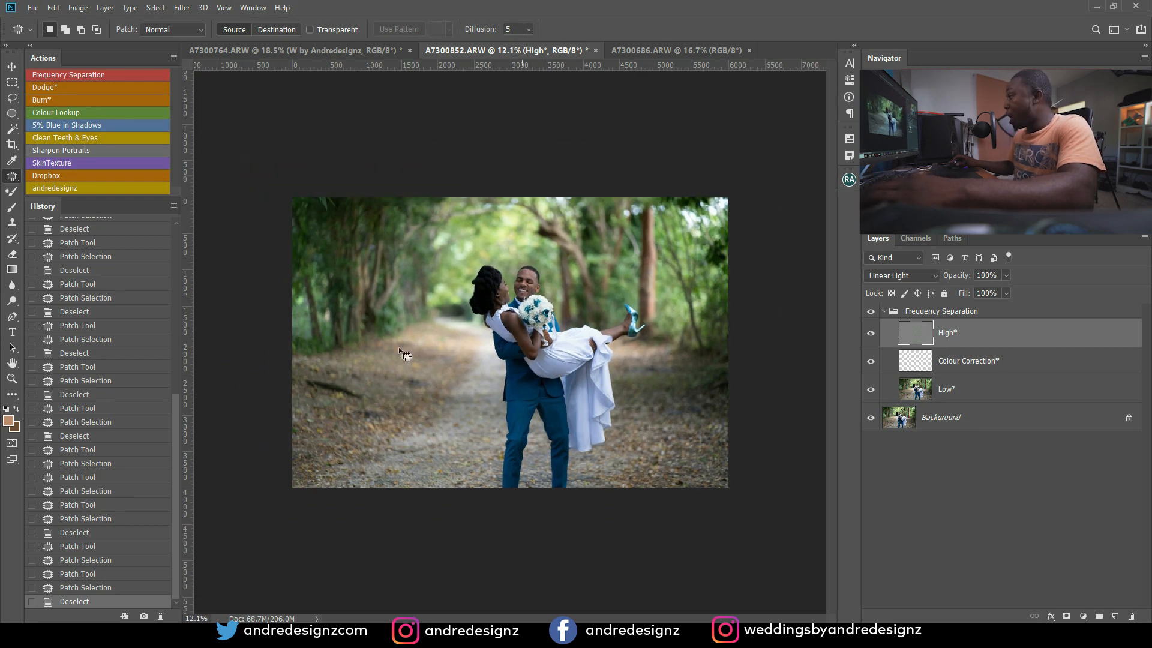
left_click(890, 313)
Crop the photo to a 4:5 portrait framing the couple, slightly tighter than full height and including the bride's raised shoe.
key("c")
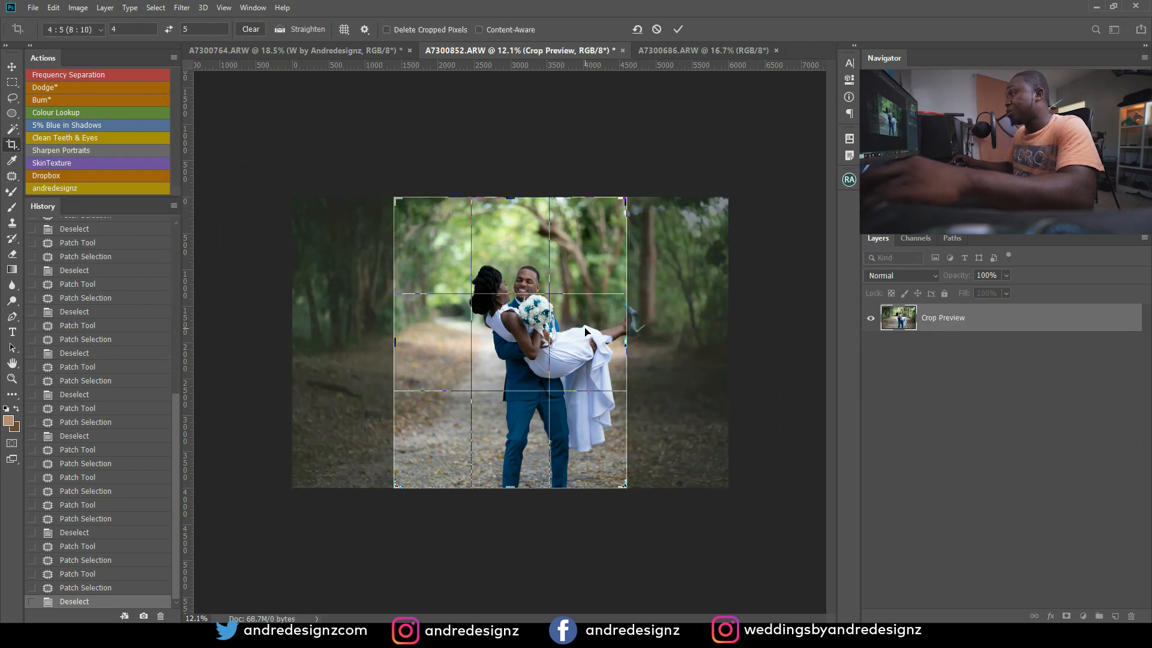
key("x")
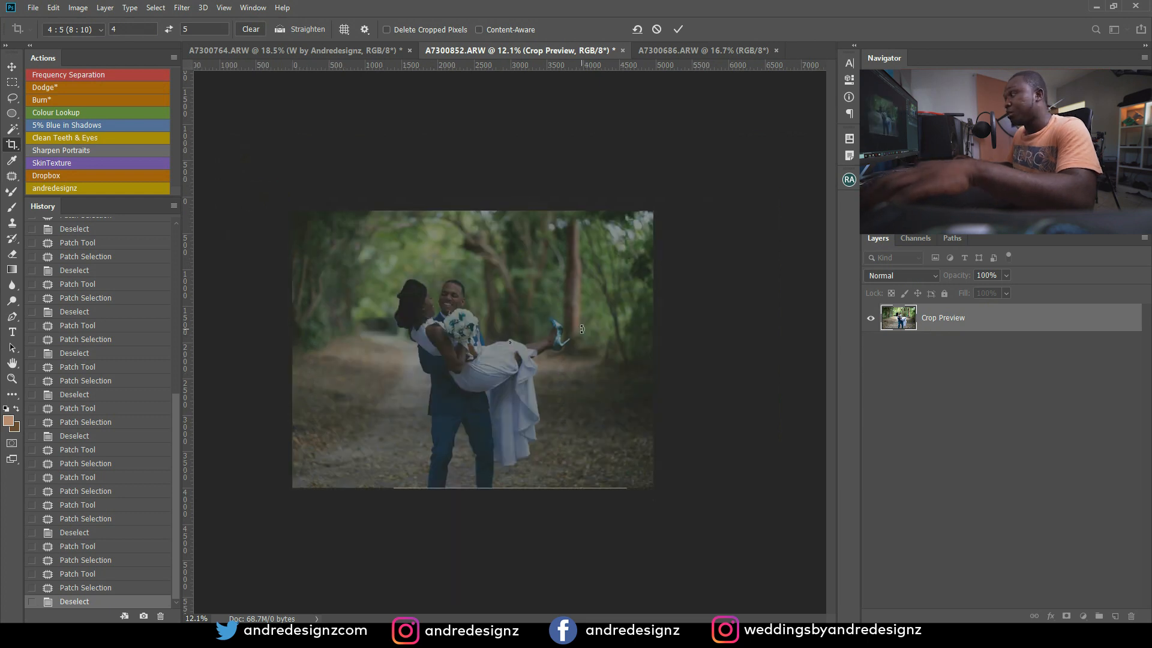
key("x")
left_click_drag(586, 351, 548, 352)
key("ctrl+r")
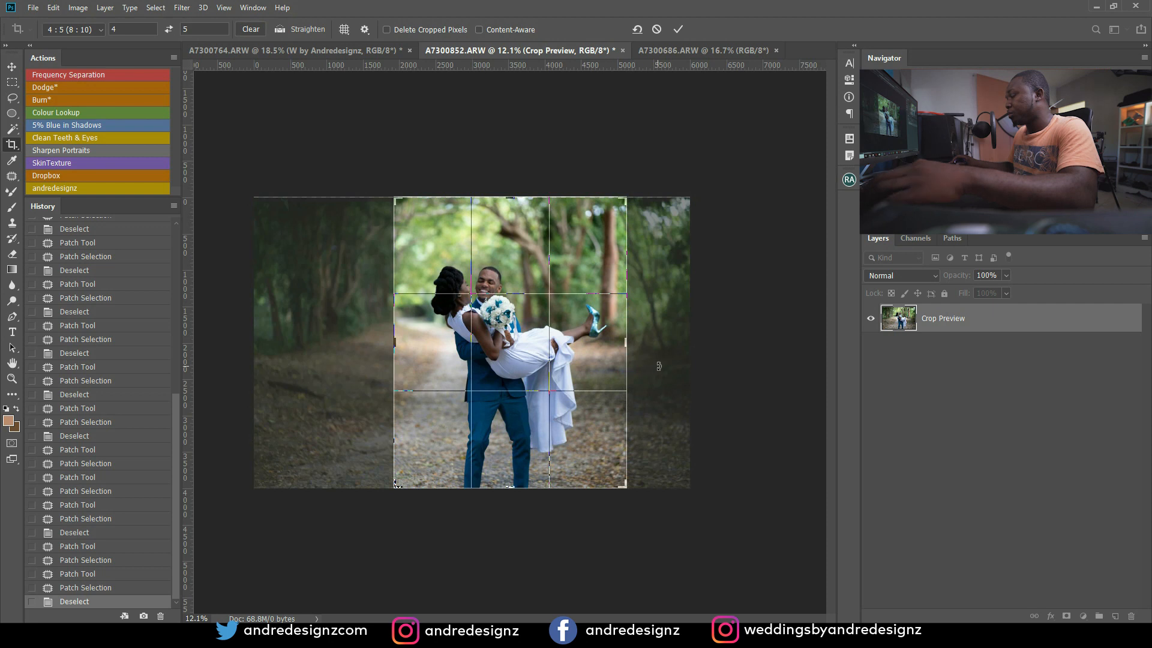
left_click_drag(513, 197, 514, 199)
left_click_drag(516, 483, 517, 480)
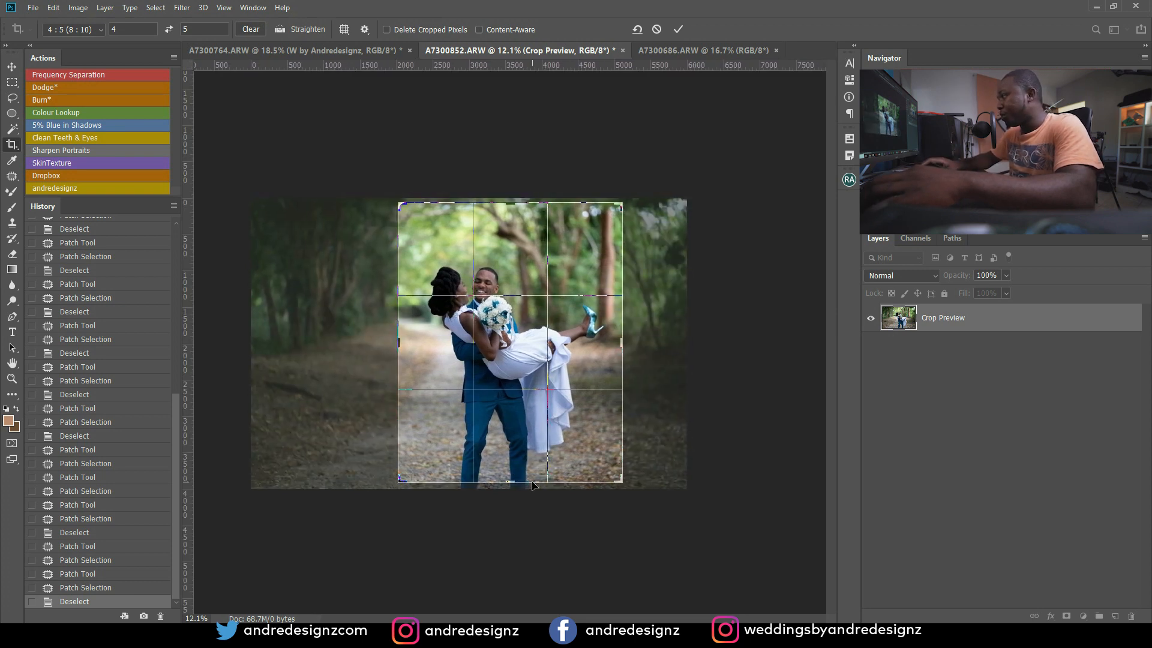
key("Return")
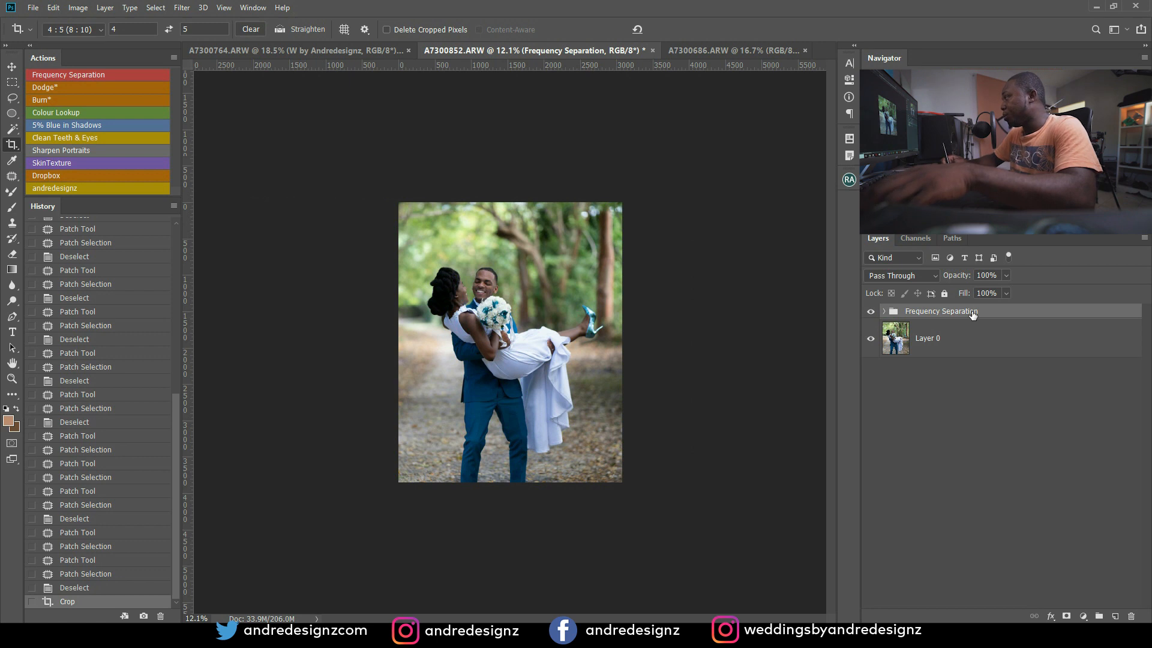
Stamp all visible layers into a new layer on top and duplicate that layer.
key("ctrl+shift+alt+e")
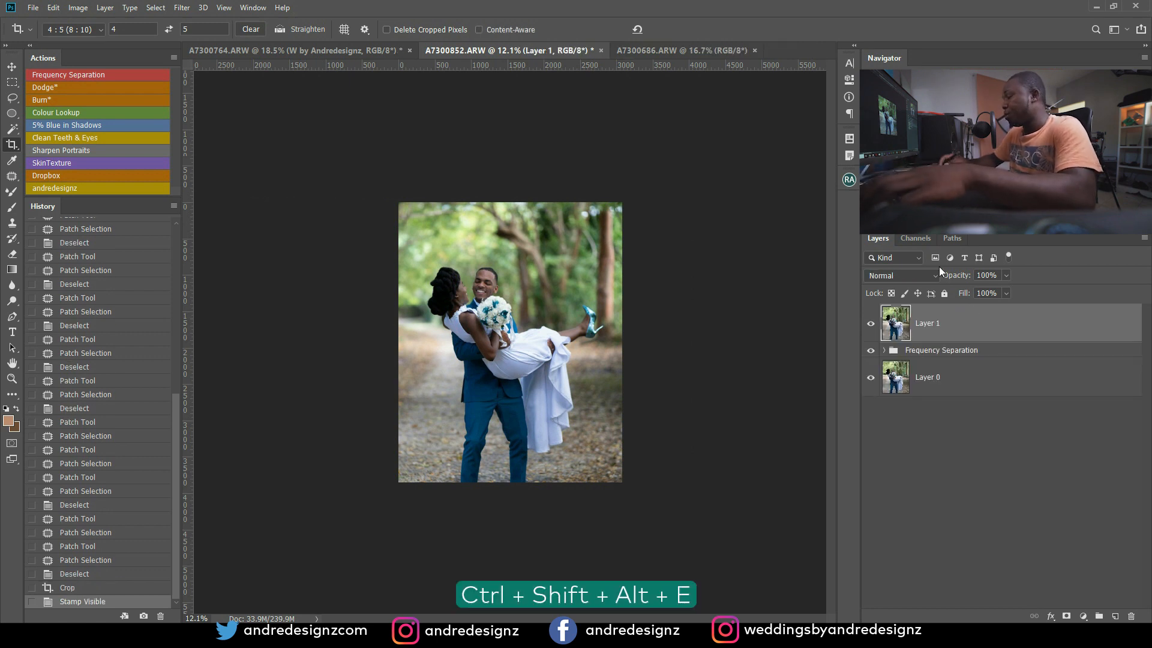
key("ctrl+j")
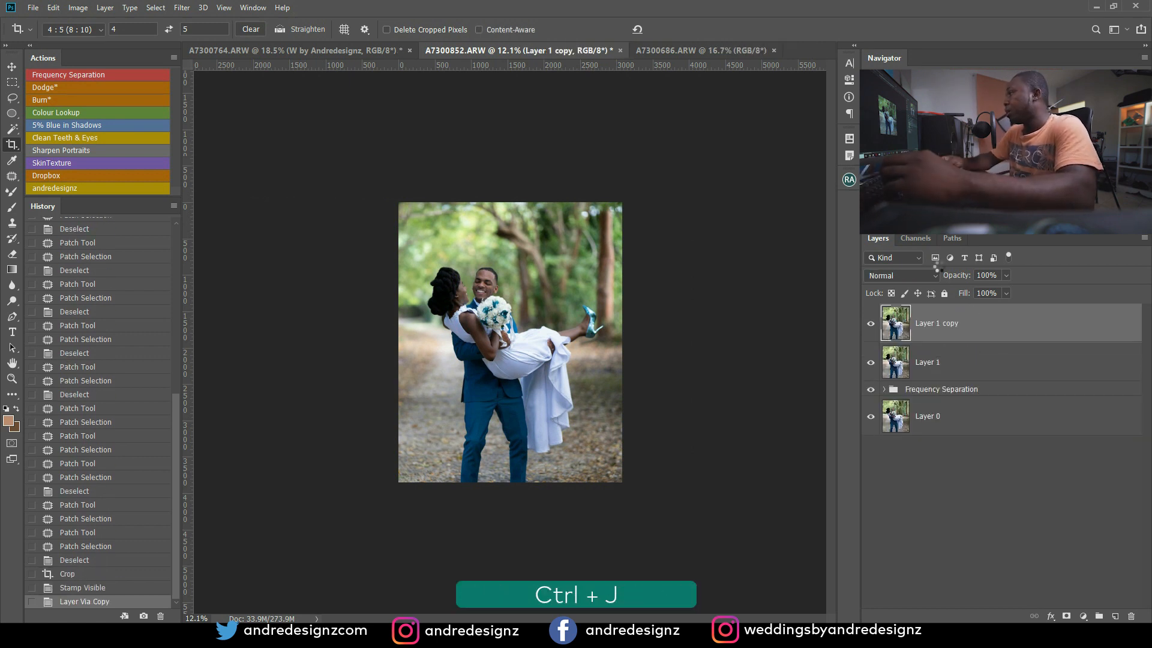
Apply Auto tone to the duplicate in the Camera Raw Filter, with Shadows at +43 and Exposure at +0.15.
key("ctrl+shift+a")
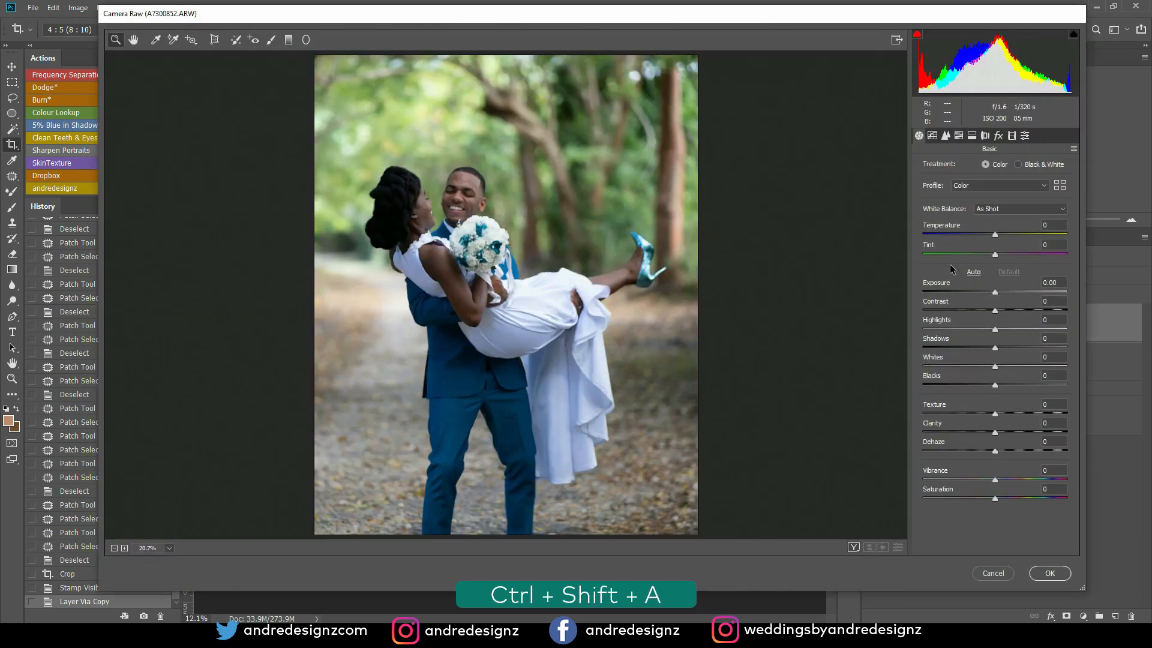
left_click(973, 272)
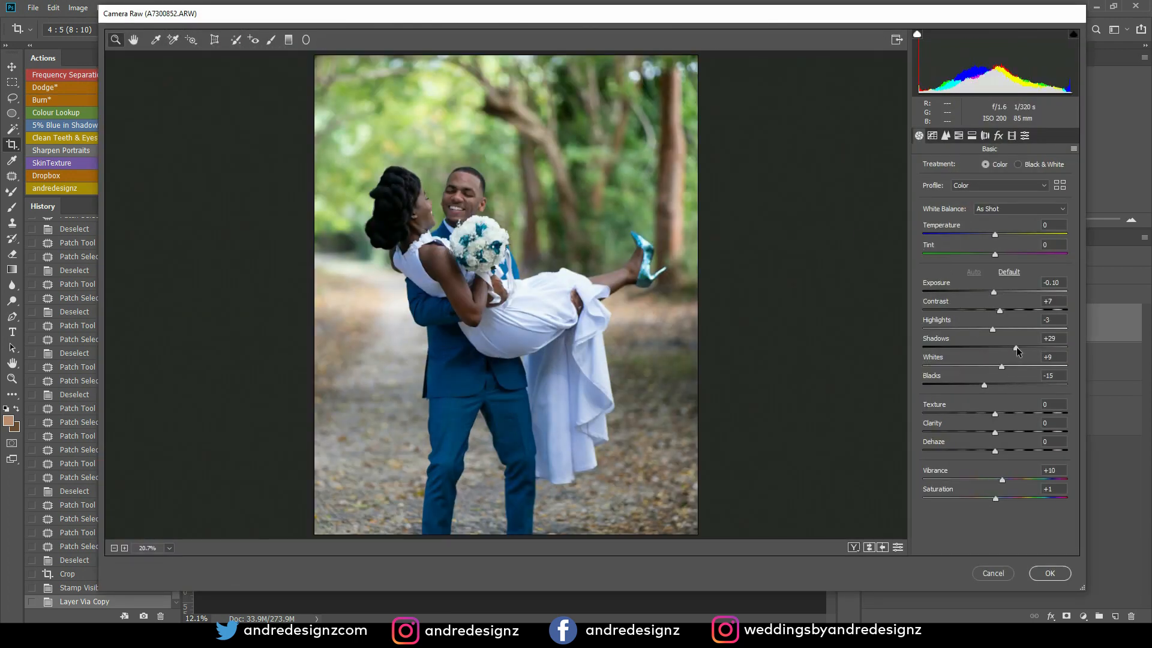
left_click_drag(1025, 350, 1025, 351)
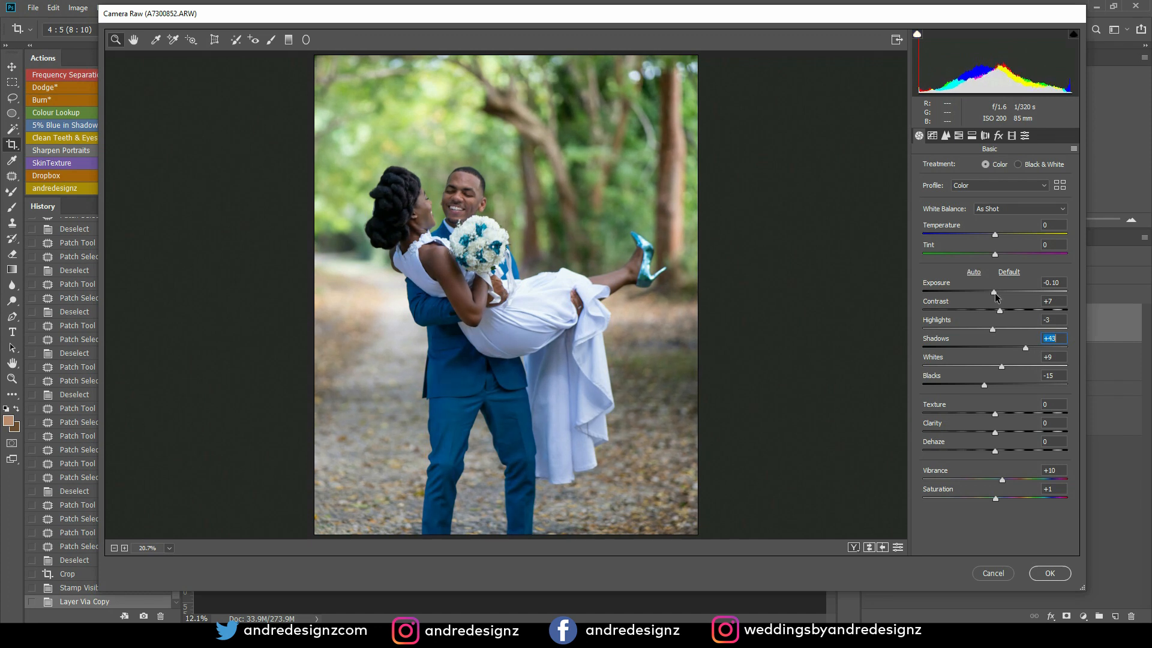
left_click_drag(994, 292, 999, 297)
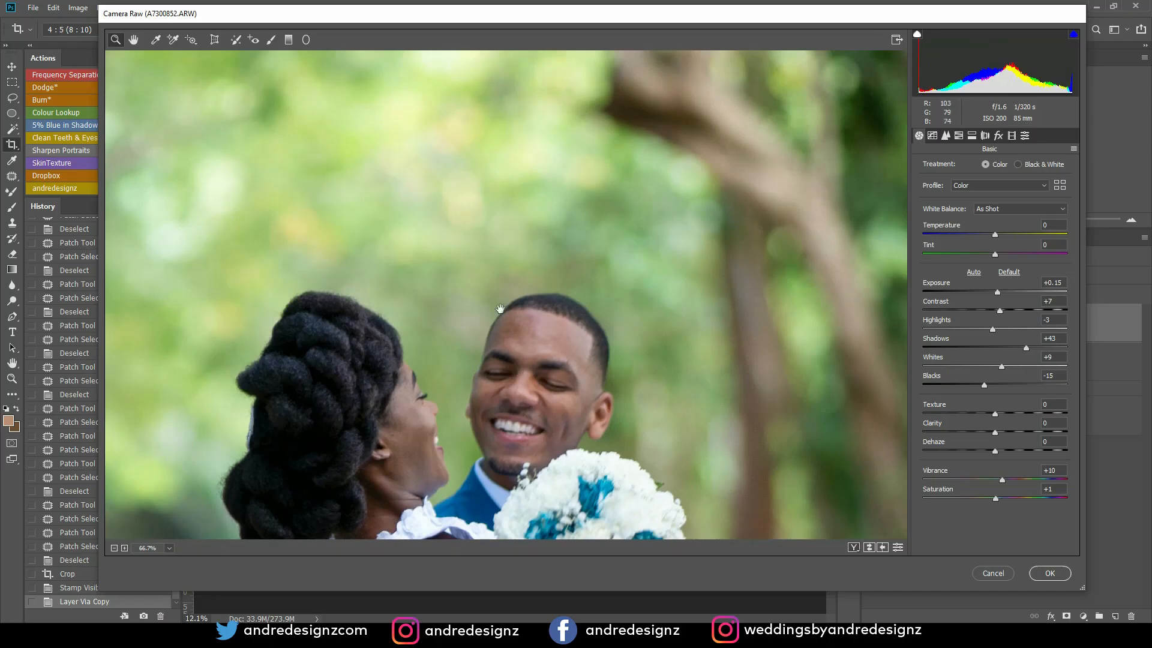
Examine the couple's faces, hair and skin tones up close and the overall photo in the Camera Raw preview.
left_click_drag(500, 308, 390, 104)
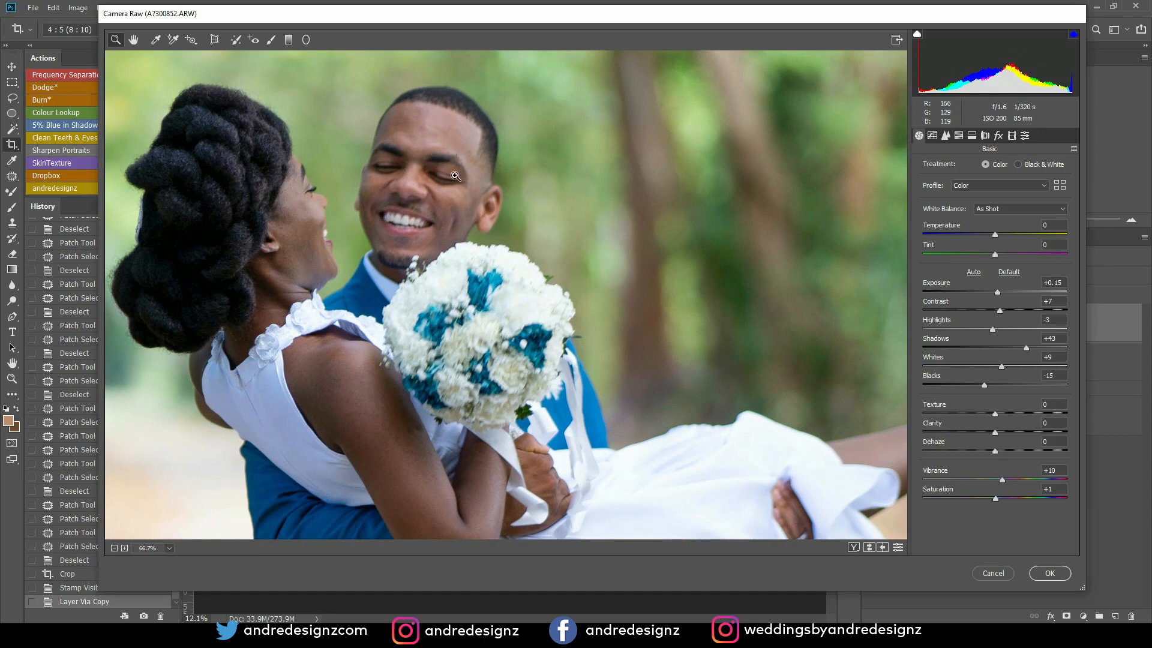
left_click(292, 258)
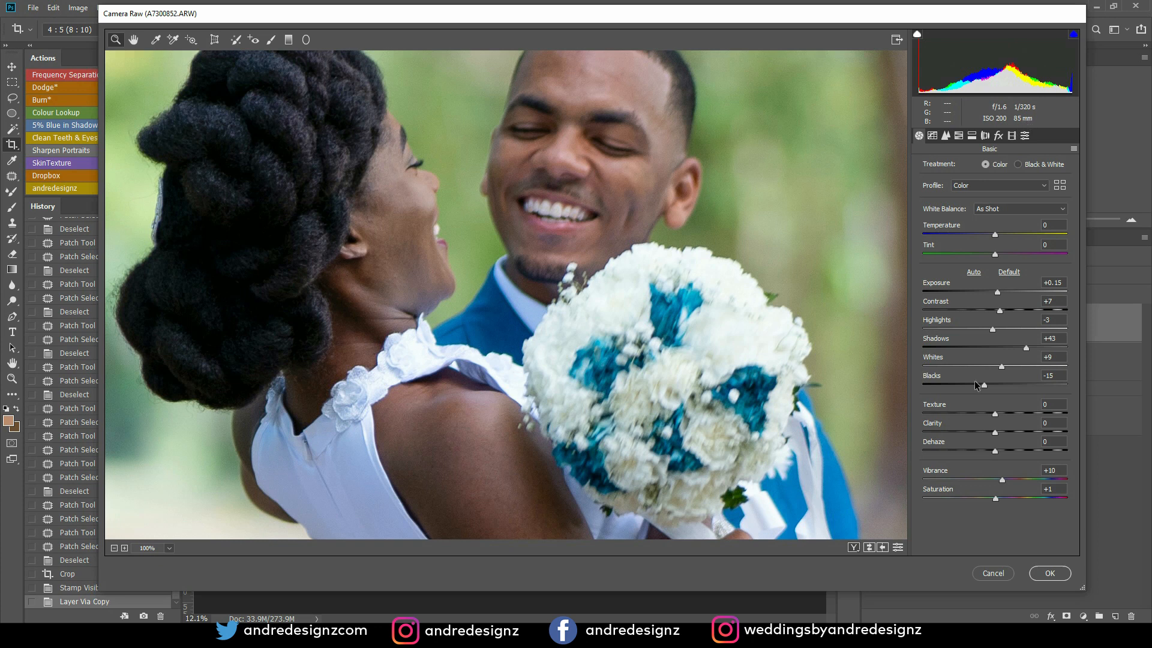
left_click(114, 547)
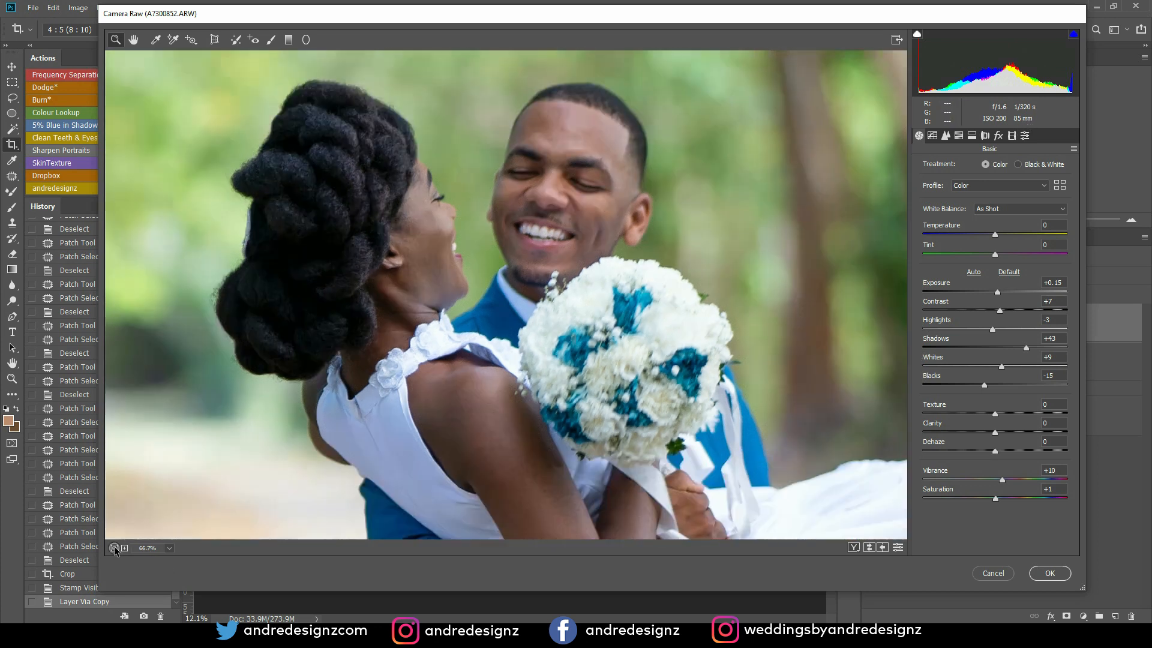
left_click(114, 548)
left_click(114, 548)
left_click(114, 548)
left_click(114, 548)
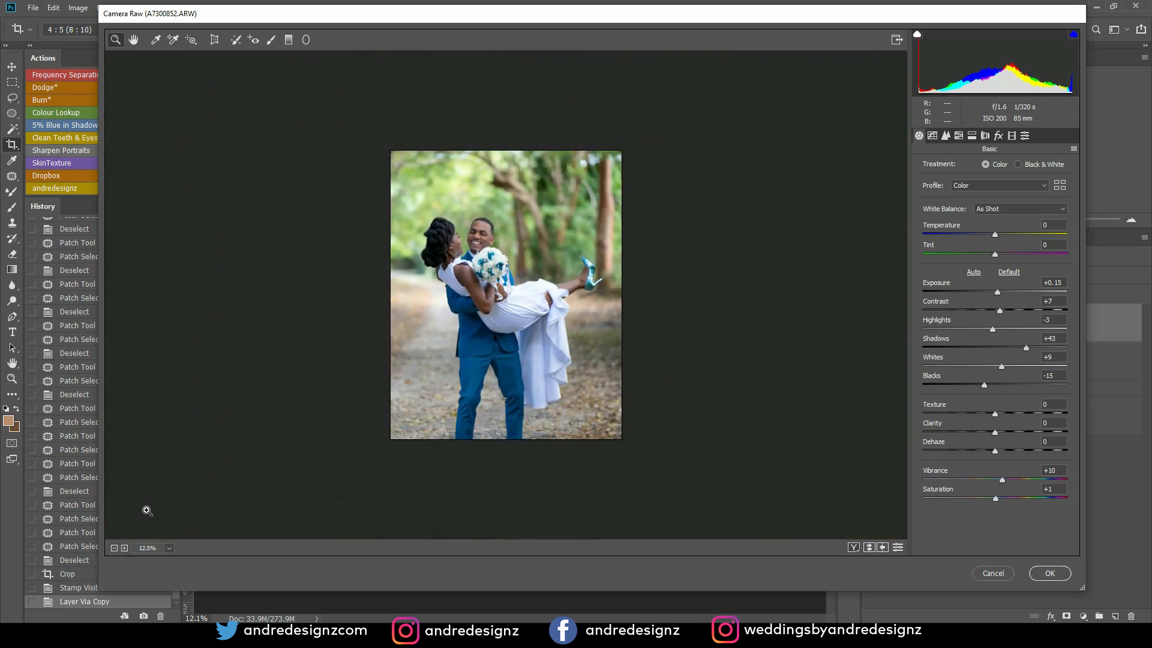
left_click(125, 549)
left_click(125, 548)
left_click(114, 548)
left_click(114, 549)
Raise Dehaze slightly and shift the HSL hues, with Oranges at -13, Yellows at -71 and Greens lowered toward yellow.
left_click_drag(995, 451, 1001, 451)
left_click(959, 137)
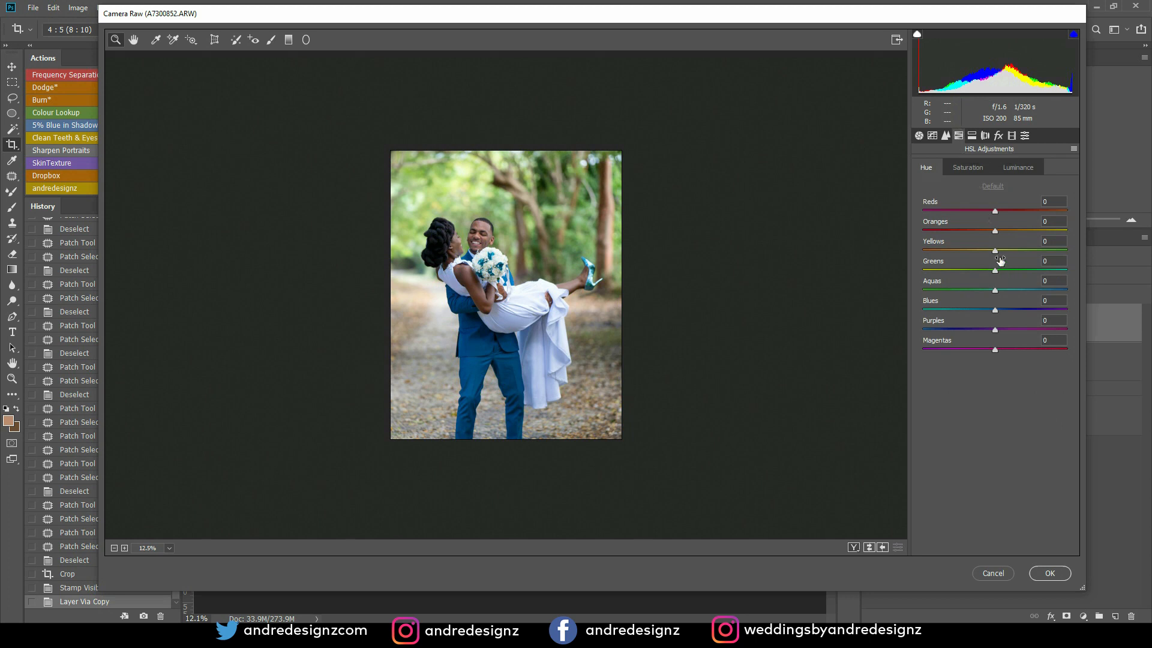
mouse_move(993, 233)
left_mouse_down()
mouse_move(1005, 235)
mouse_move(980, 233)
mouse_move(986, 241)
left_mouse_up()
left_click_drag(994, 251, 972, 278)
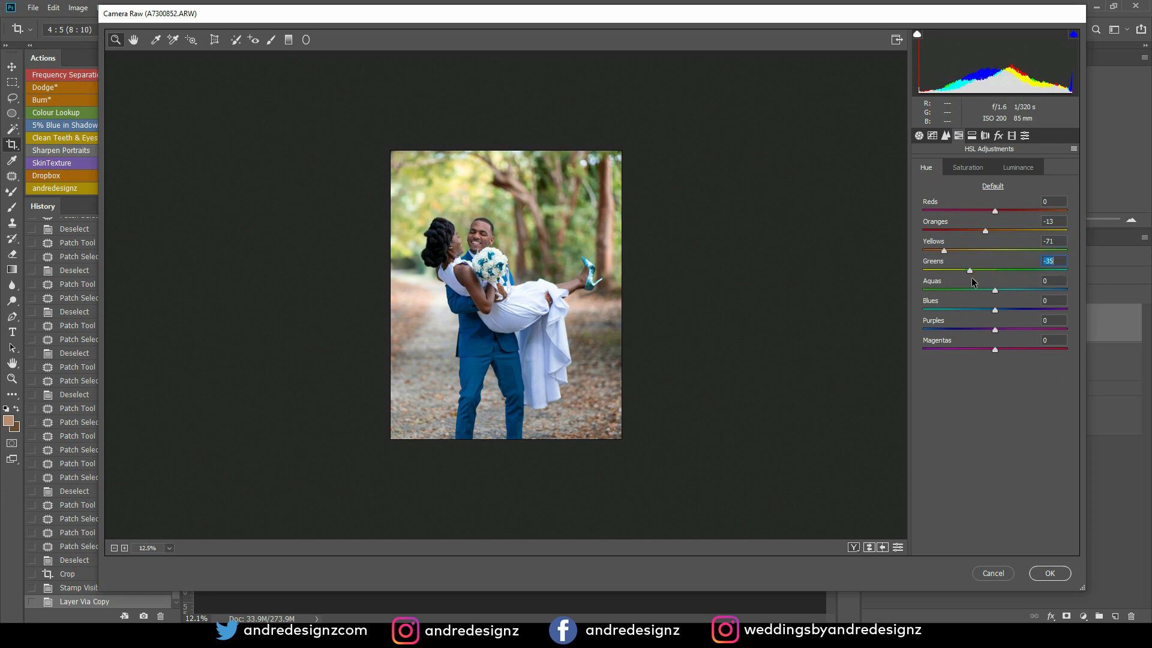
left_click_drag(980, 279, 977, 286)
Add a little shadow saturation in Split Toning and apply the Camera Raw Filter.
left_click(972, 136)
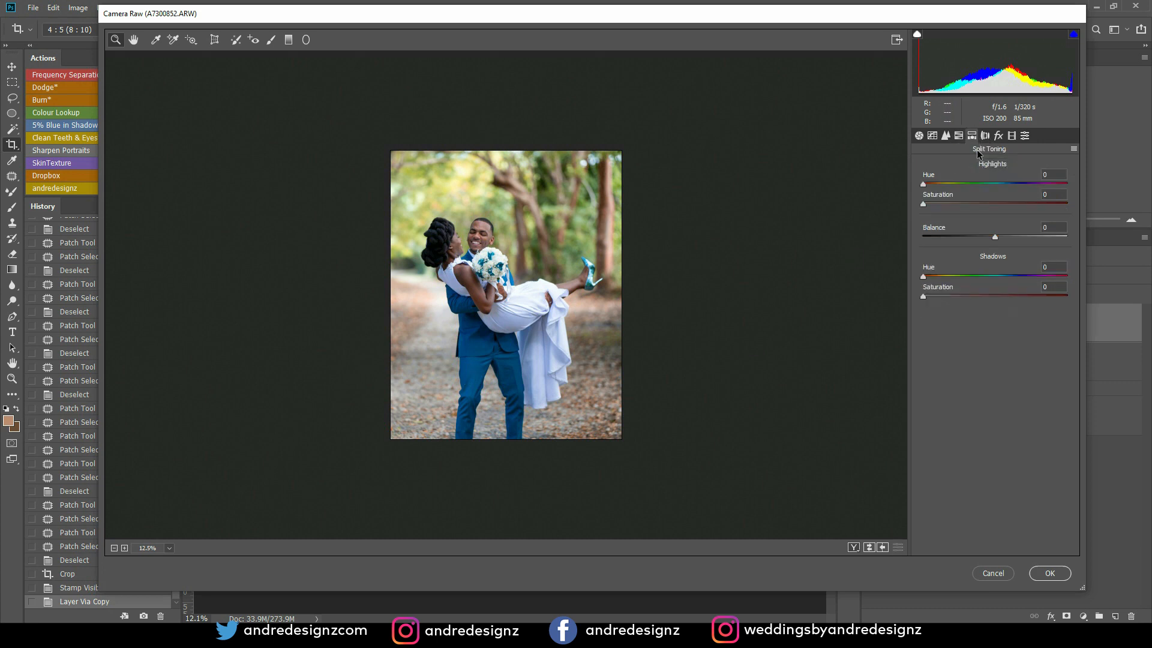
left_click_drag(928, 298, 933, 301)
left_click(1050, 572)
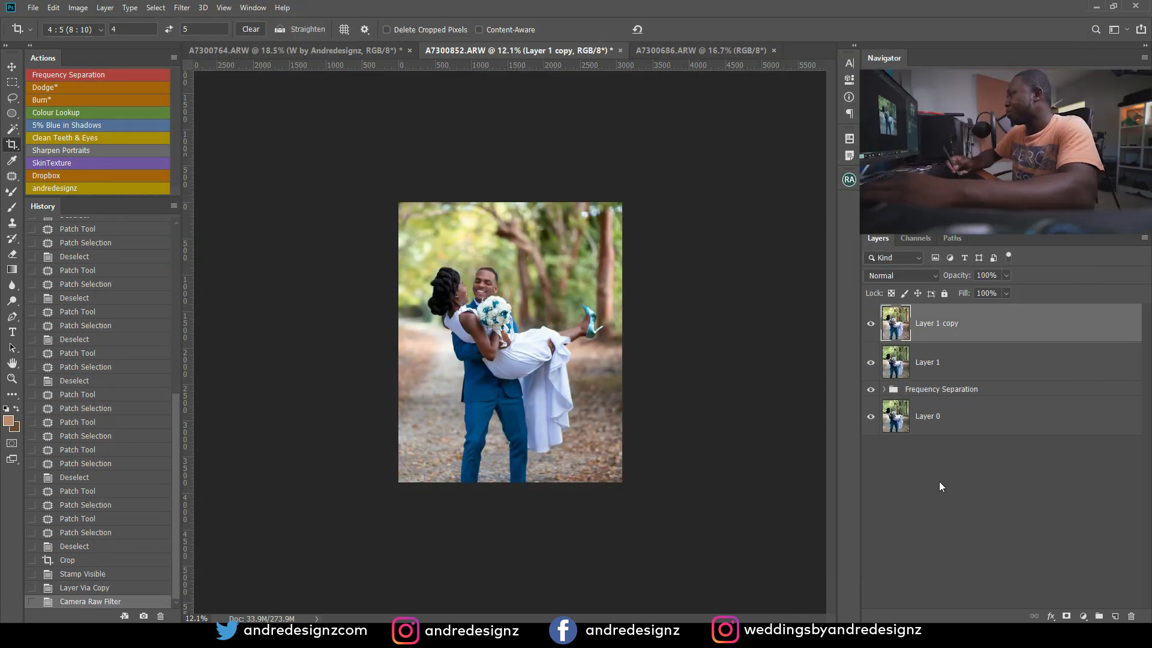
Arrange the documents in a 2-up vertical layout with A7300764.ARW beside A7300852.ARW for comparison.
left_click(223, 8)
mouse_move(248, 10)
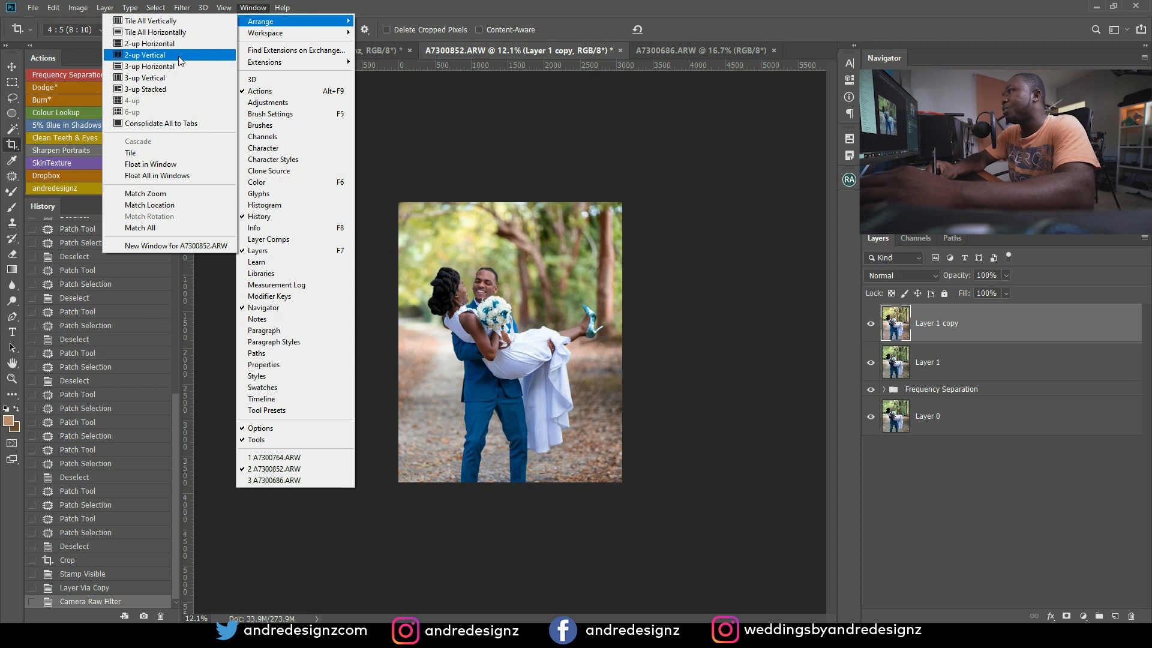
left_click(181, 55)
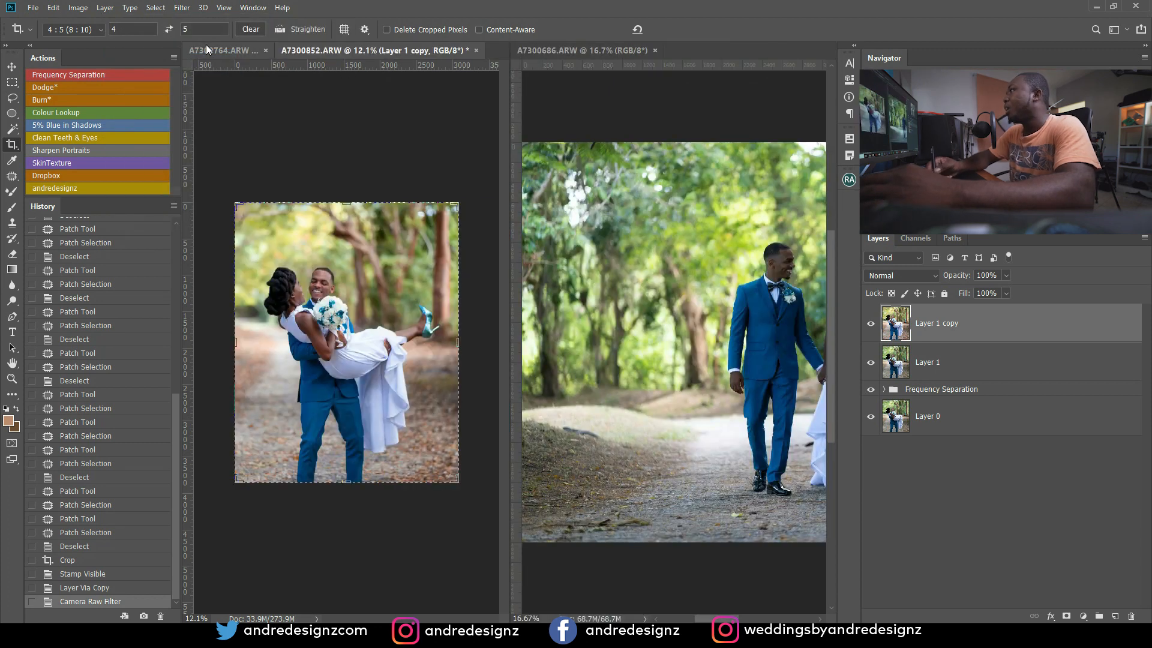
left_click_drag(398, 49, 578, 61)
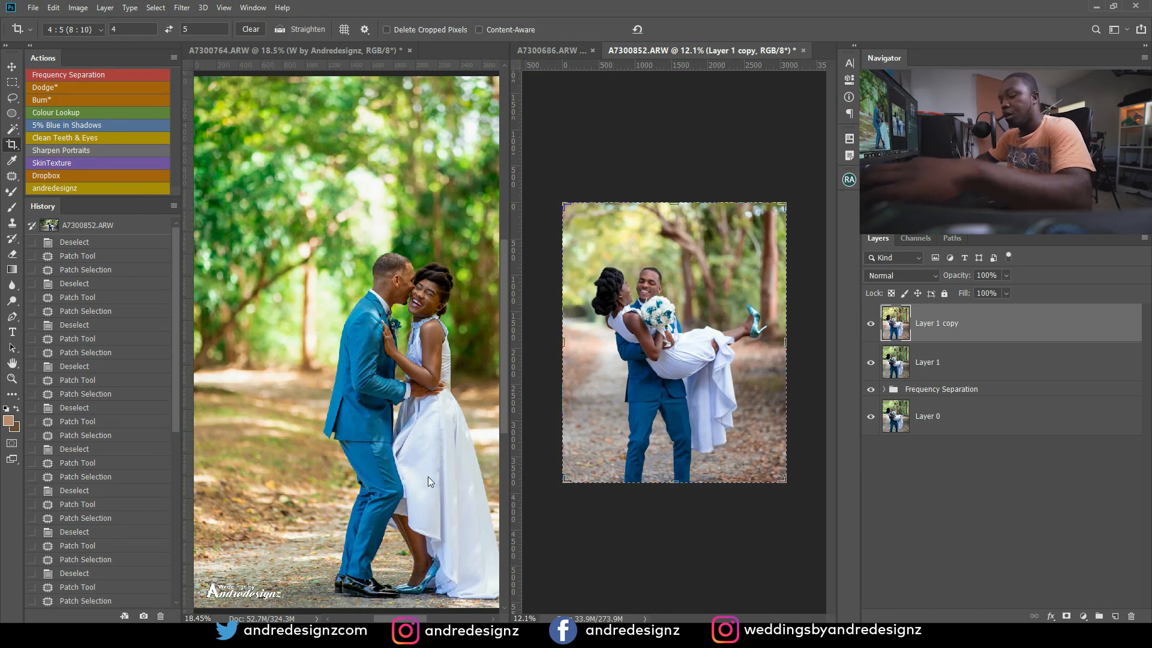
Fit both photos whole in their panes and make A7300852.ARW the active document with the Move tool.
scroll(445, 391, "down", 2)
scroll(409, 401, "up", 2)
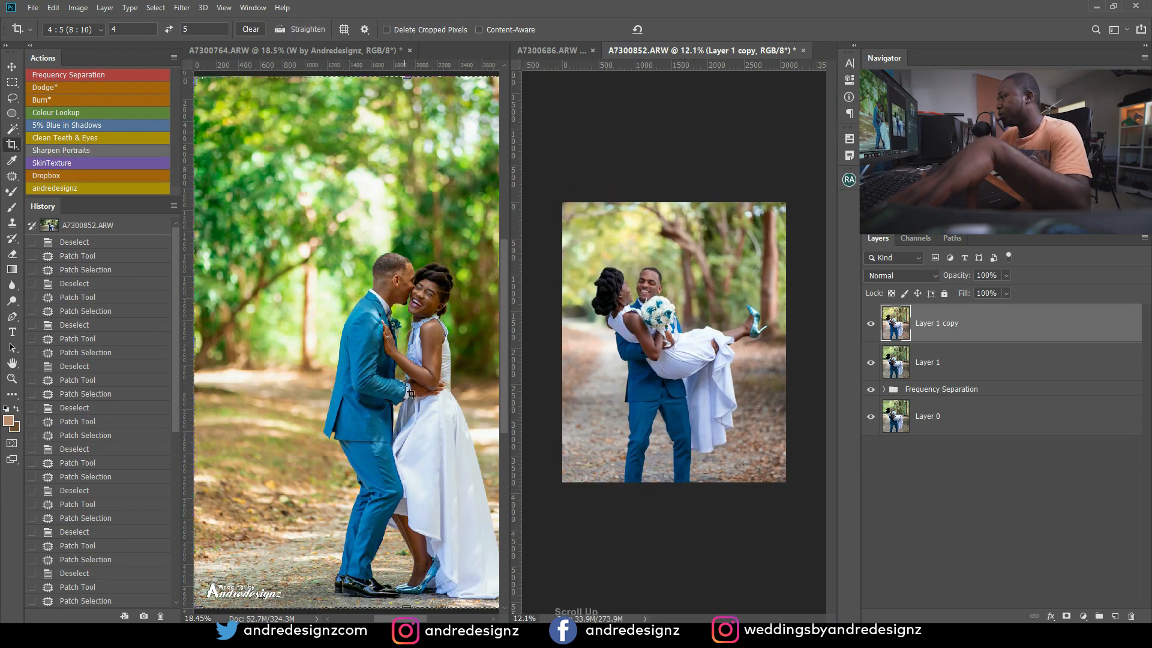
left_click(408, 398)
scroll(408, 396, "down", 3)
scroll(411, 392, "down", 1)
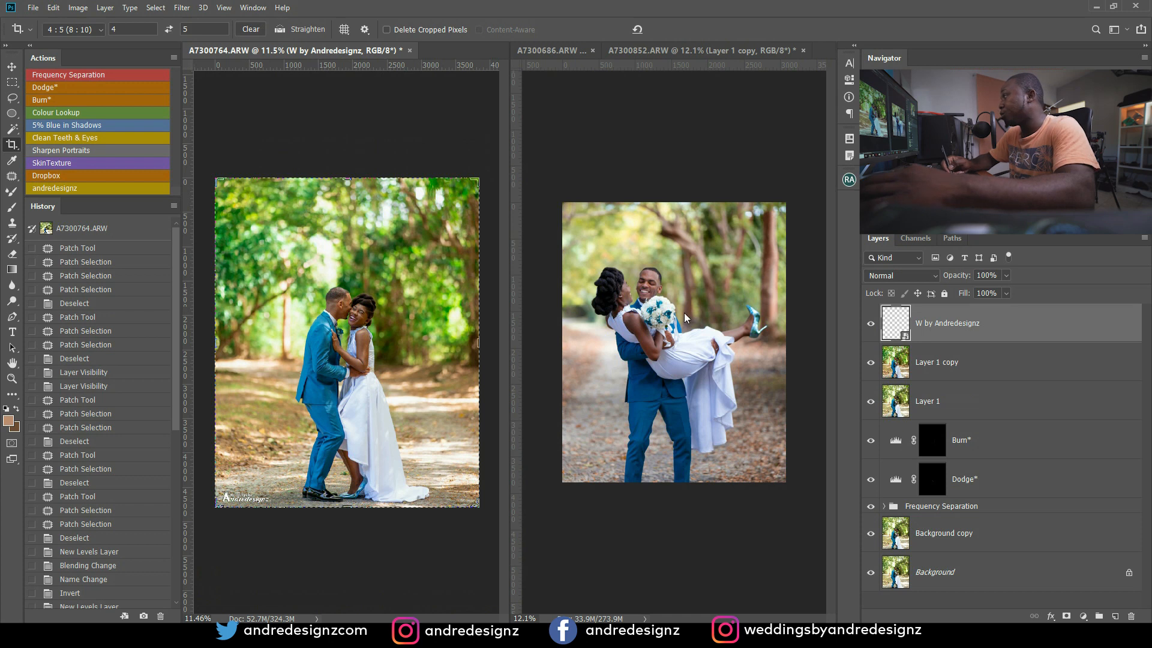
left_click(12, 67)
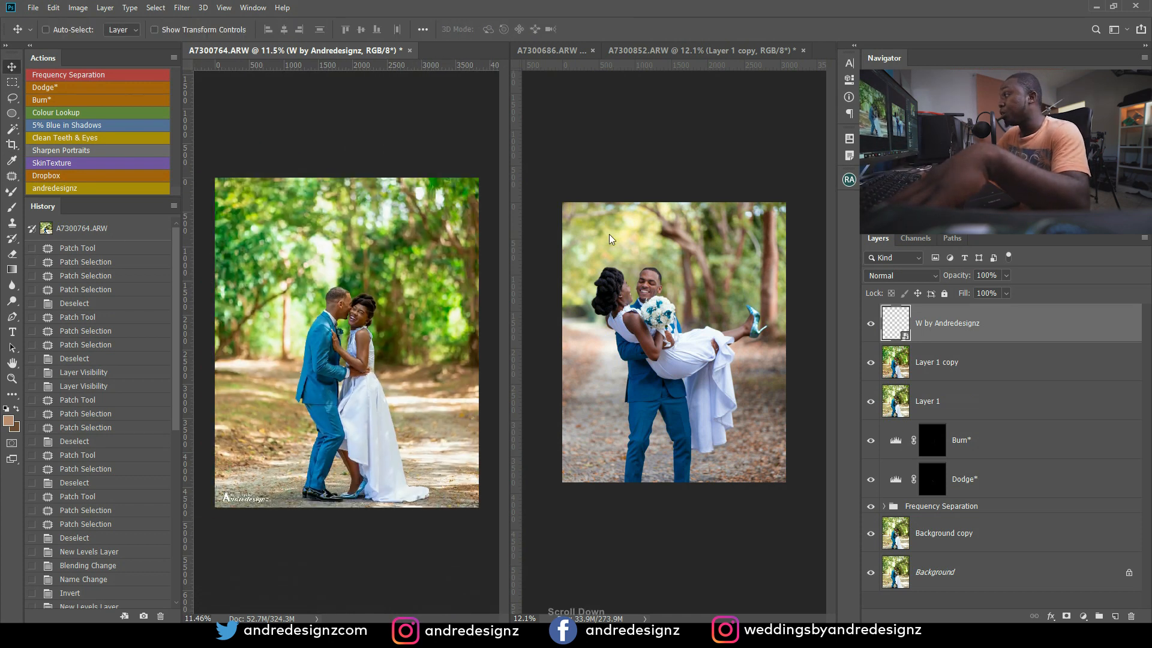
left_click(631, 164)
scroll(634, 171, "down", 1)
scroll(638, 178, "up", 2)
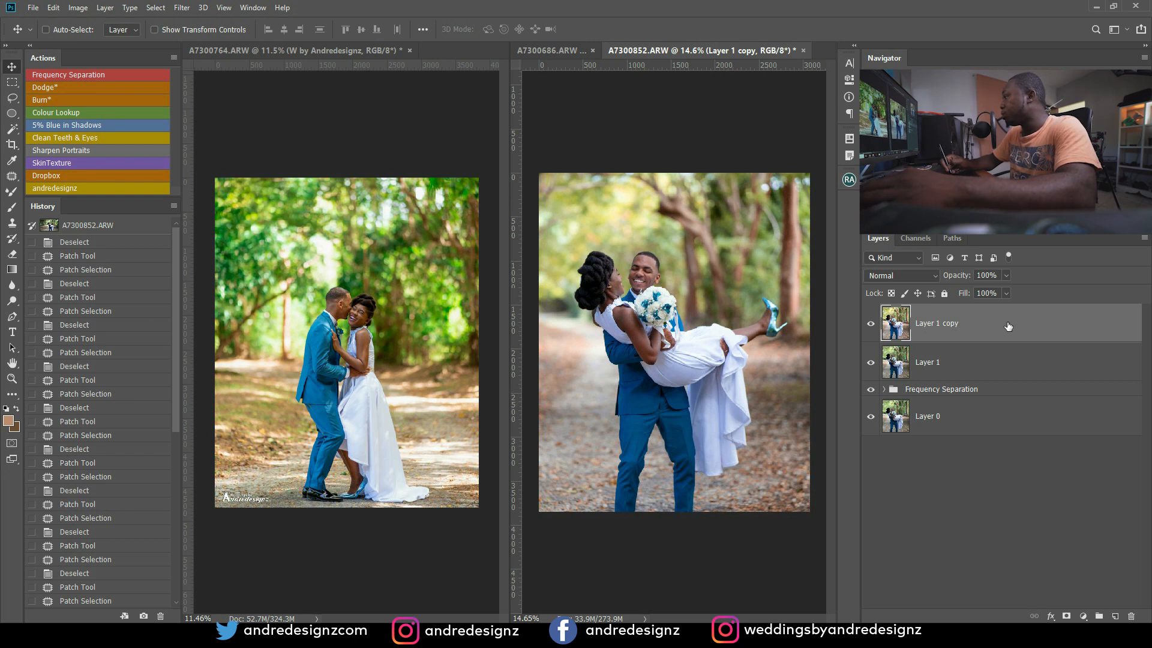
Duplicate Layer 1 copy and apply the Camera Raw Filter to the duplicate with Dehaze at +32 and a slight Highlights adjustment.
left_click_drag(1014, 325, 1114, 616)
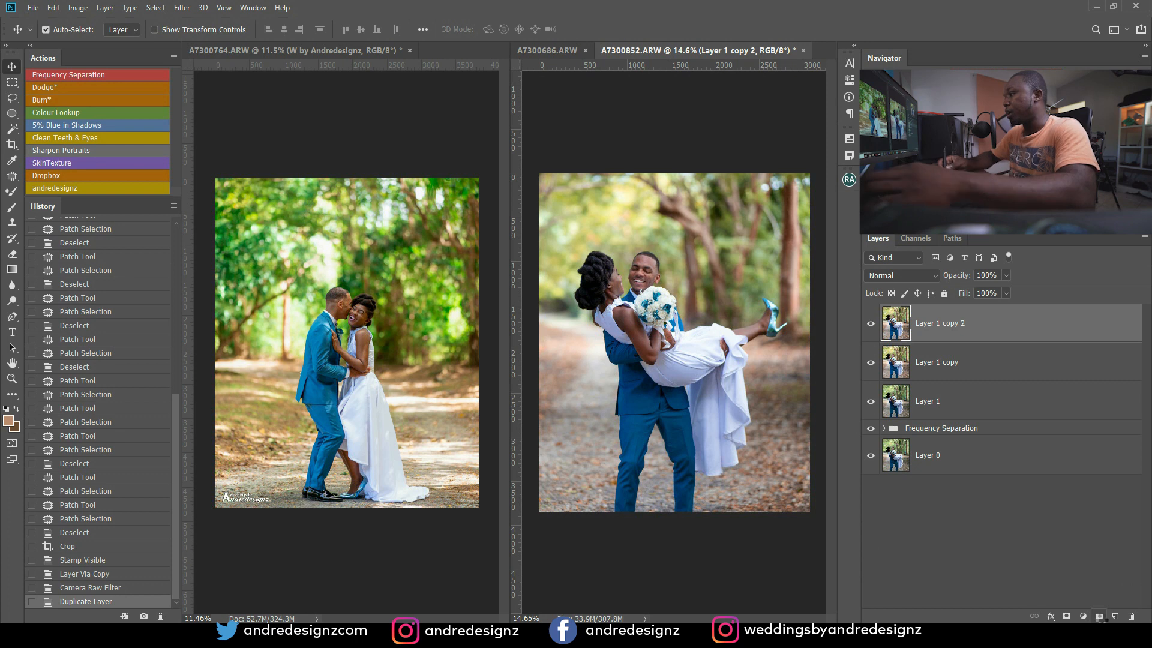
key("ctrl+shift+a")
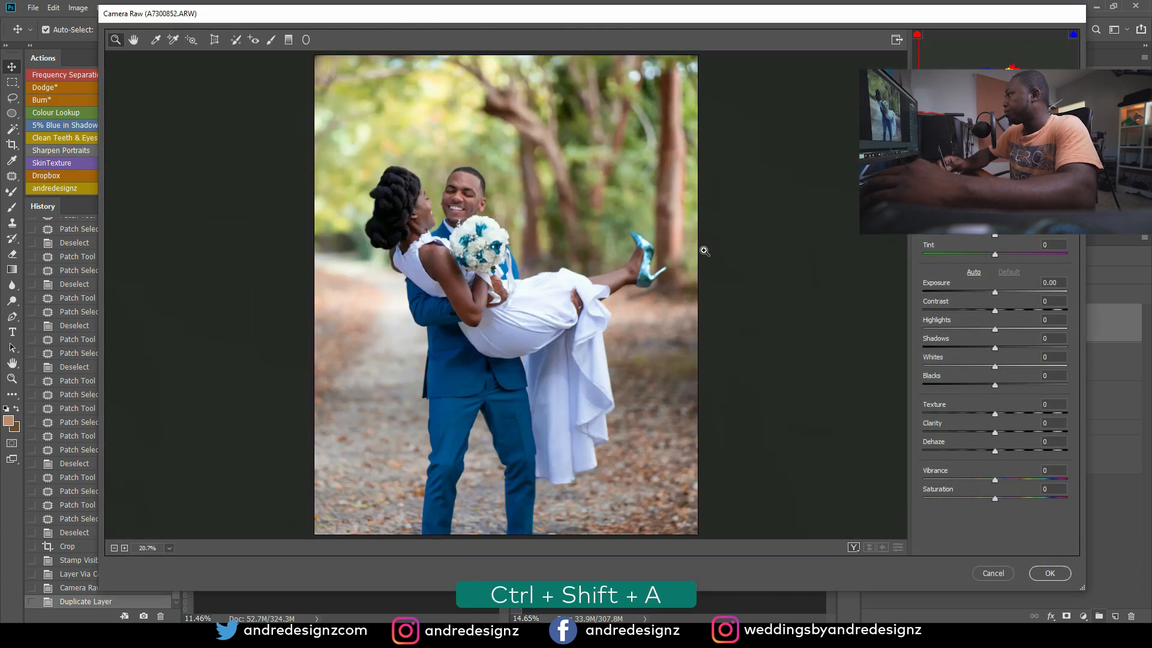
left_click_drag(996, 451, 1016, 454)
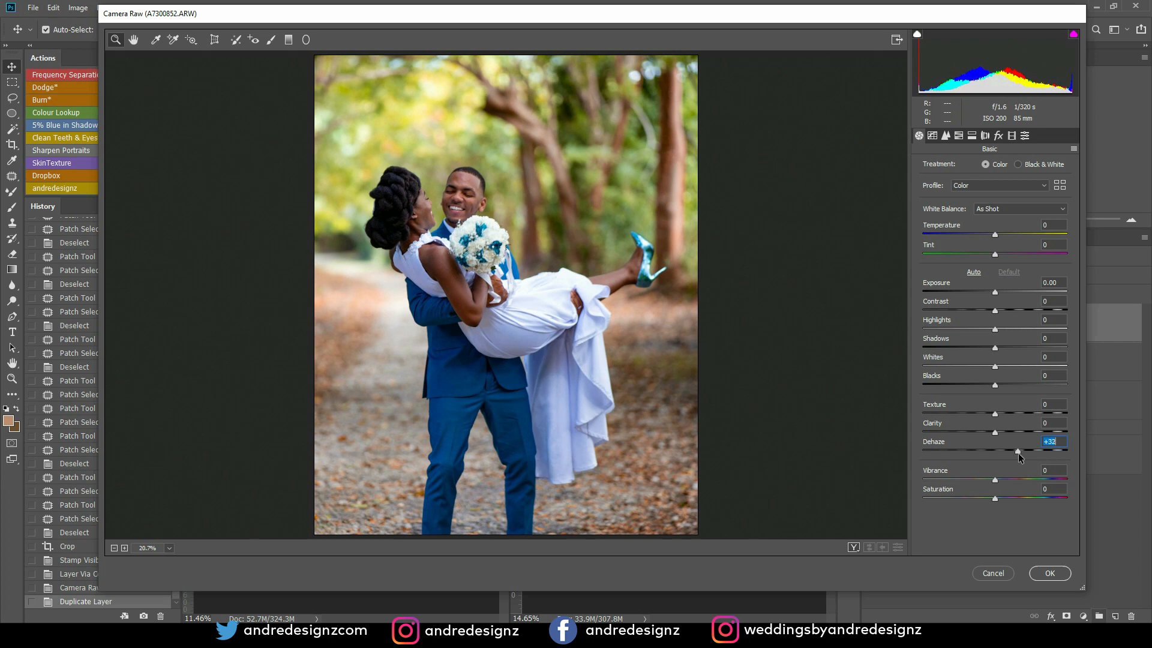
mouse_move(995, 329)
left_mouse_down()
mouse_move(1020, 353)
mouse_move(994, 332)
left_mouse_up()
left_click(1048, 573)
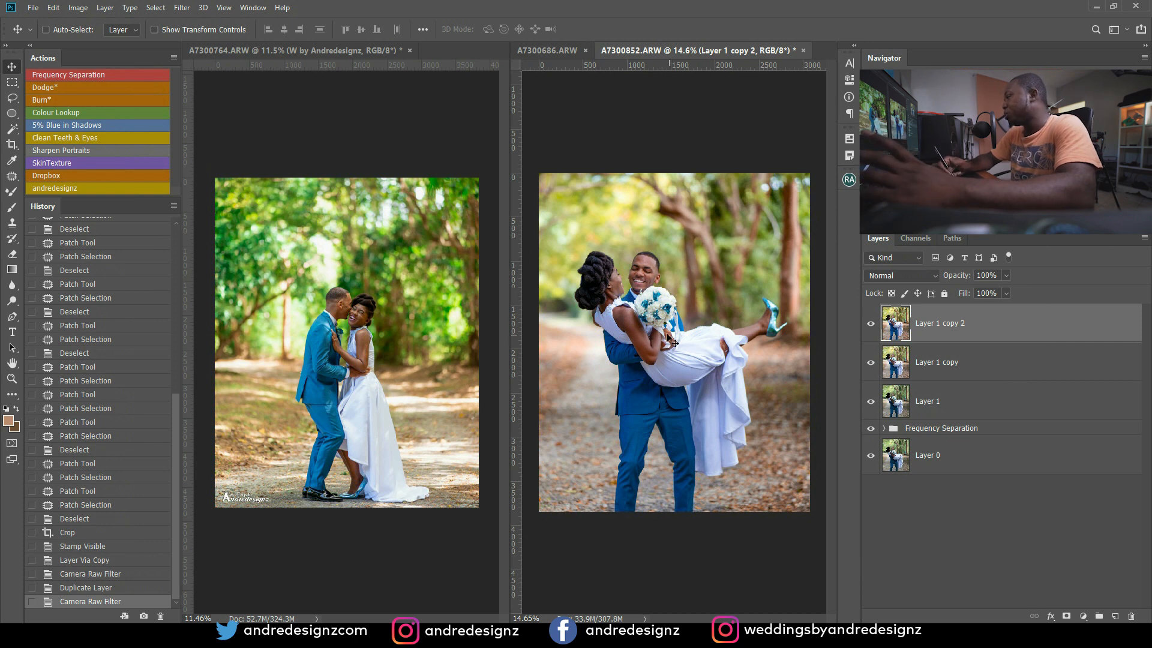
Copy the W by Andredesignz watermark layer from A7300764.ARW into A7300852.ARW.
left_click(250, 406)
key("alt")
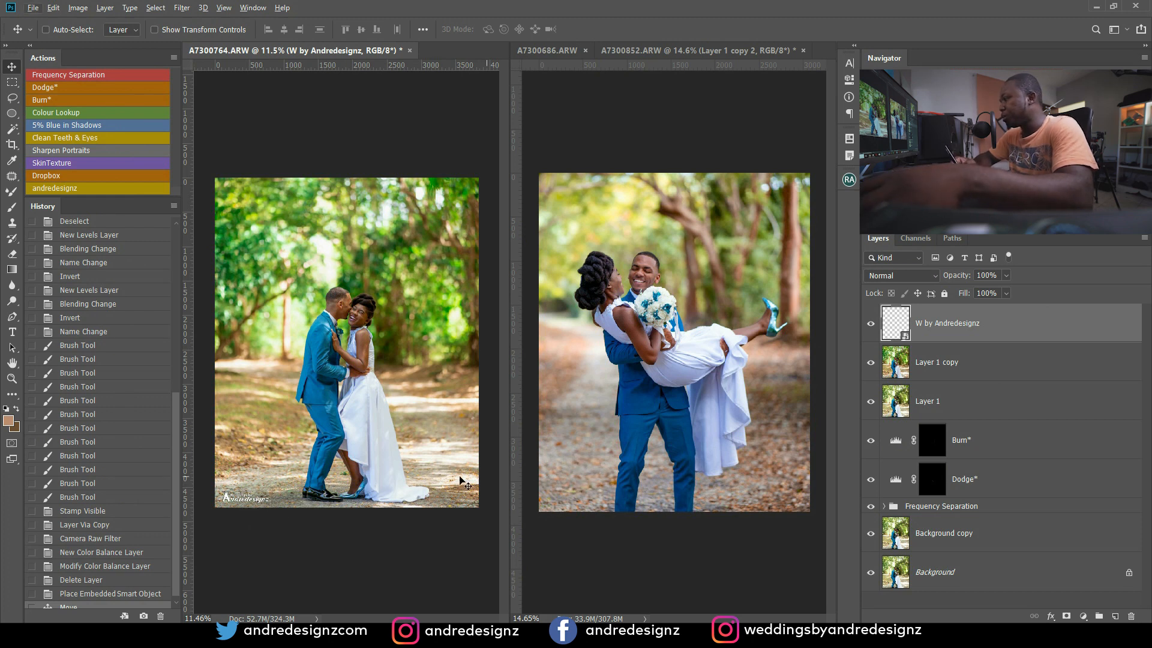
left_click_drag(243, 503, 598, 478)
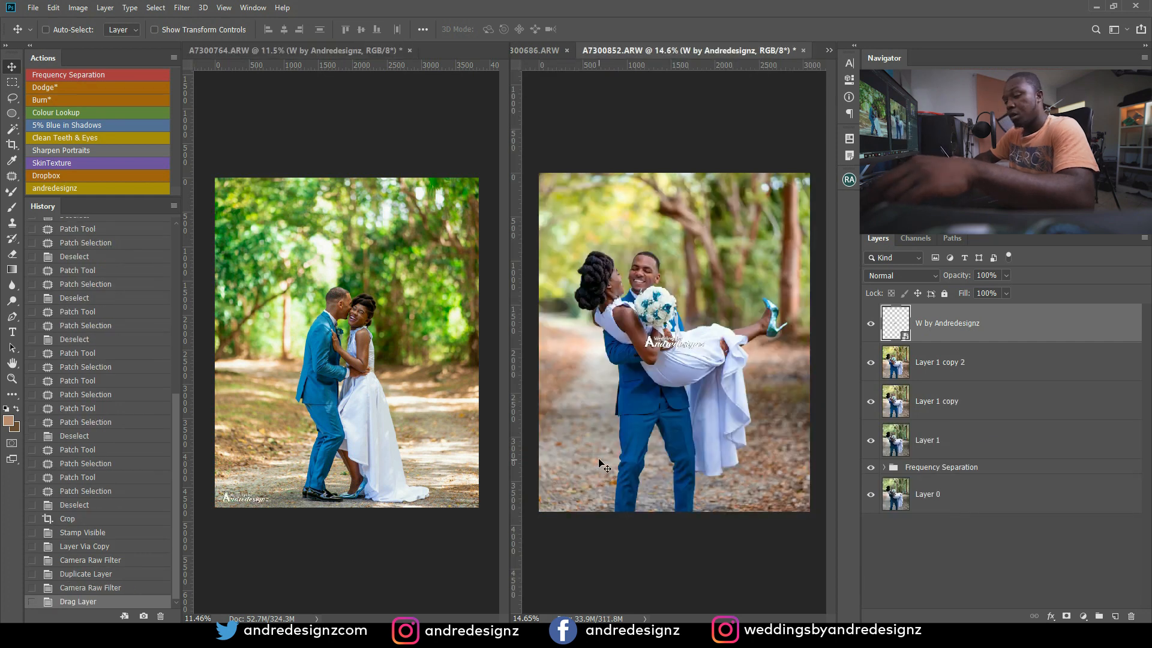
Step back through the history, restore the Drag Layer state, and move the watermark to the lower-left corner of the A7300852.ARW photo.
key("ctrl+z")
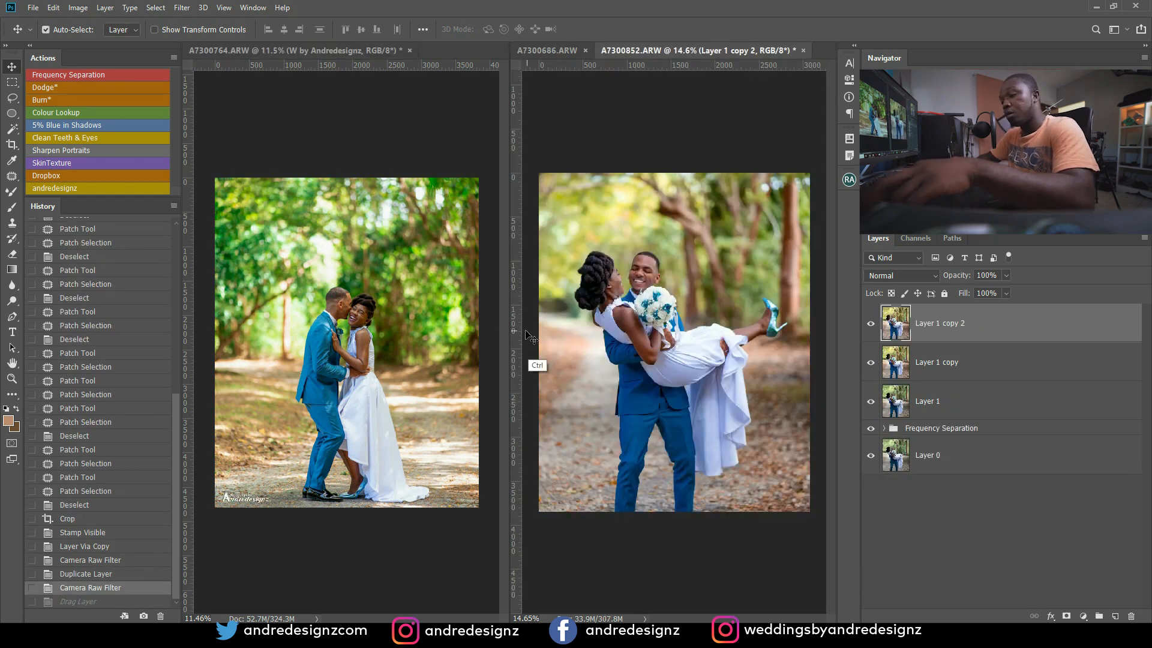
key("ctrl+z")
key("ctrl+z")
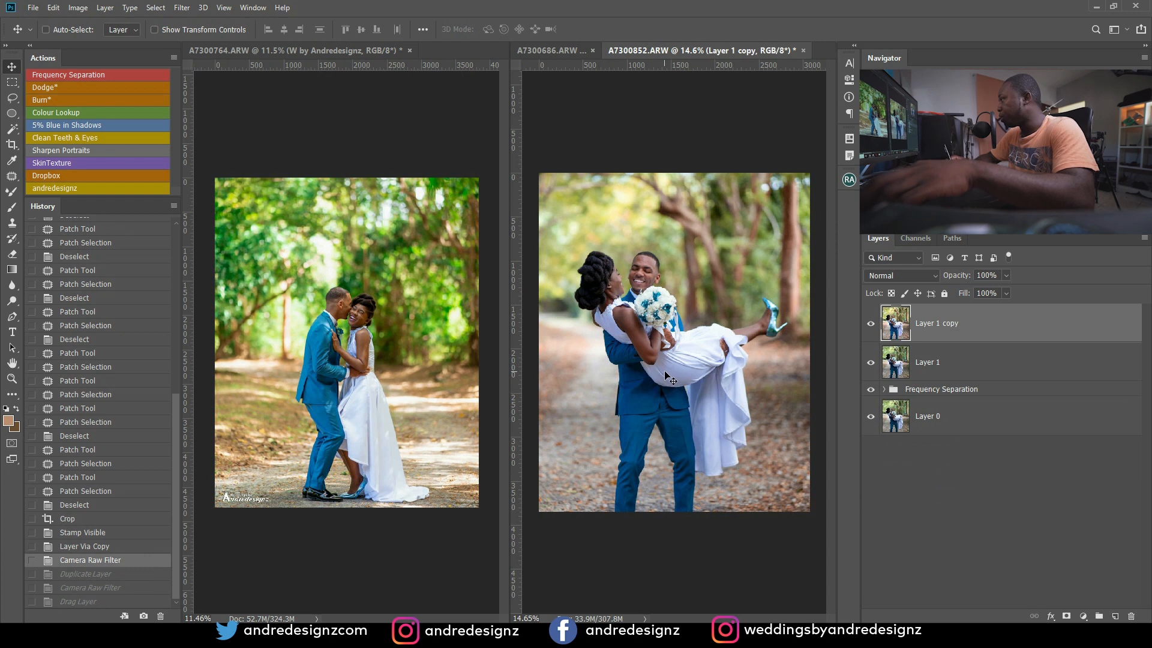
left_click(108, 603)
left_click_drag(662, 317, 570, 502)
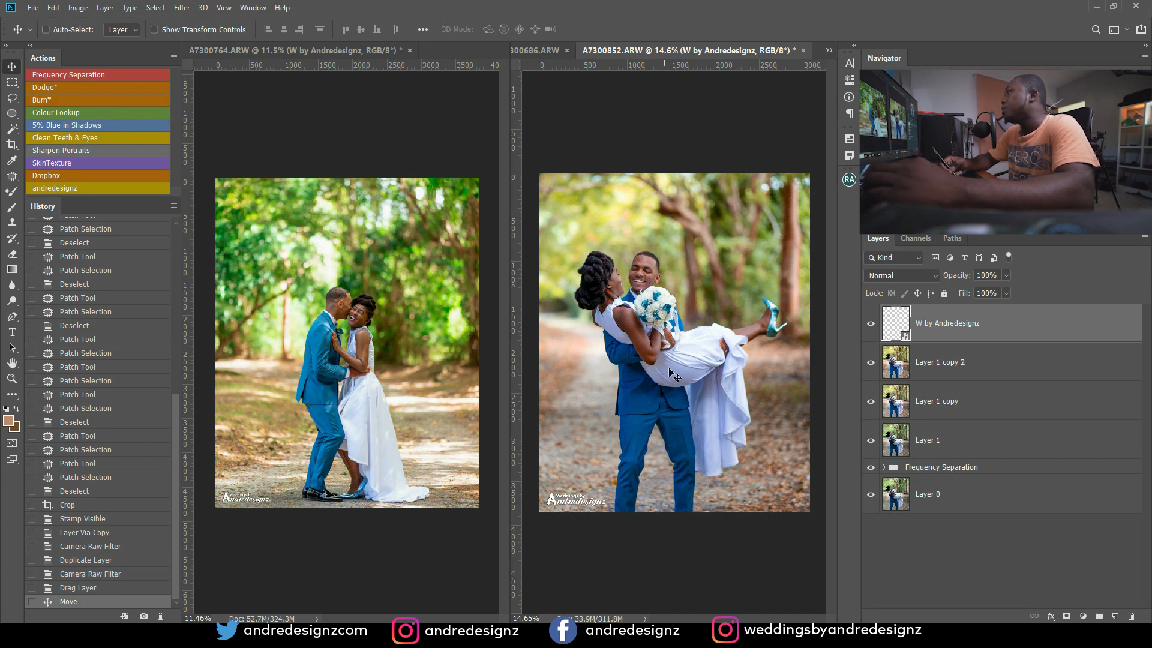
Make A7300686.ARW the active document and consolidate all open documents to tabs.
left_click(541, 48)
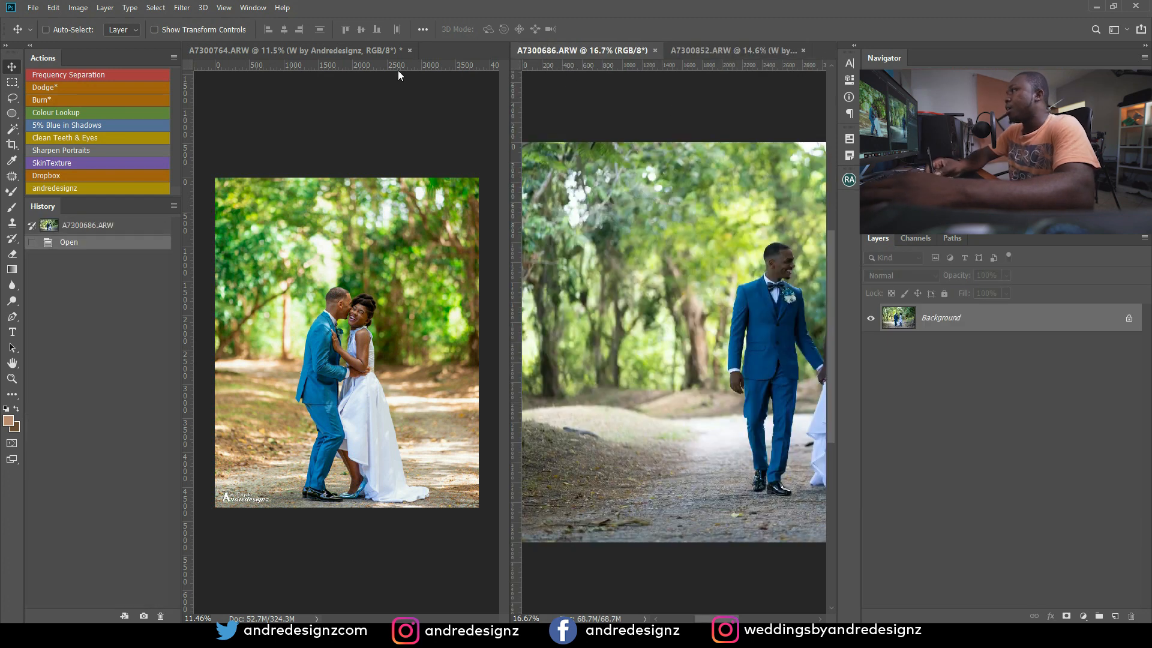
left_click(253, 8)
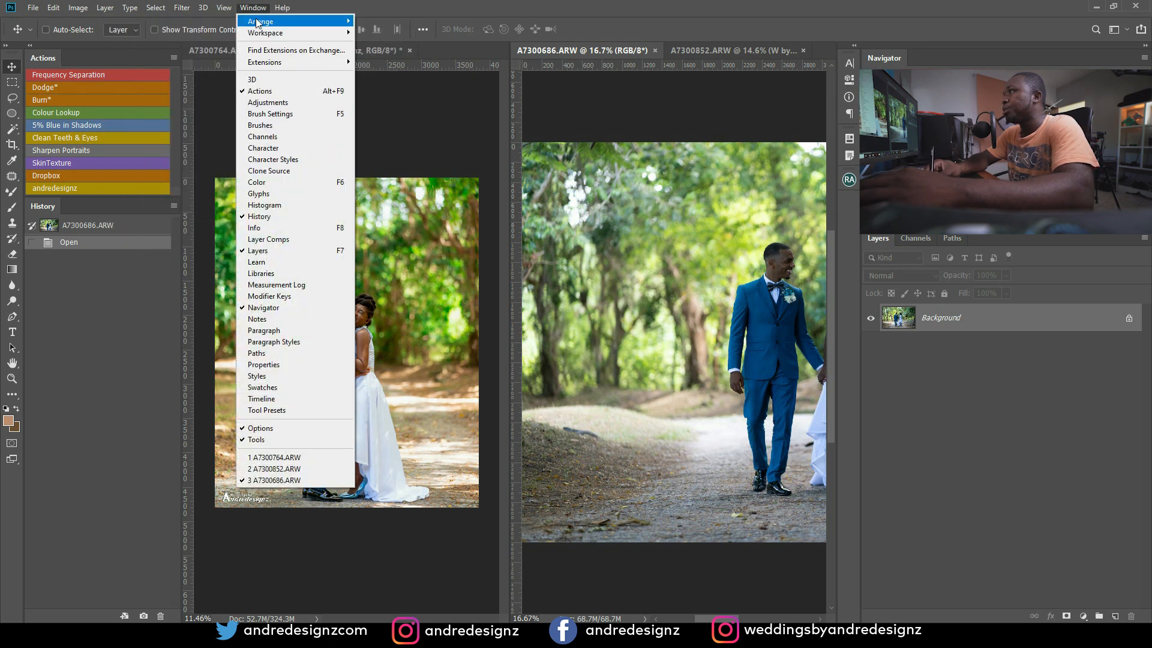
mouse_move(302, 26)
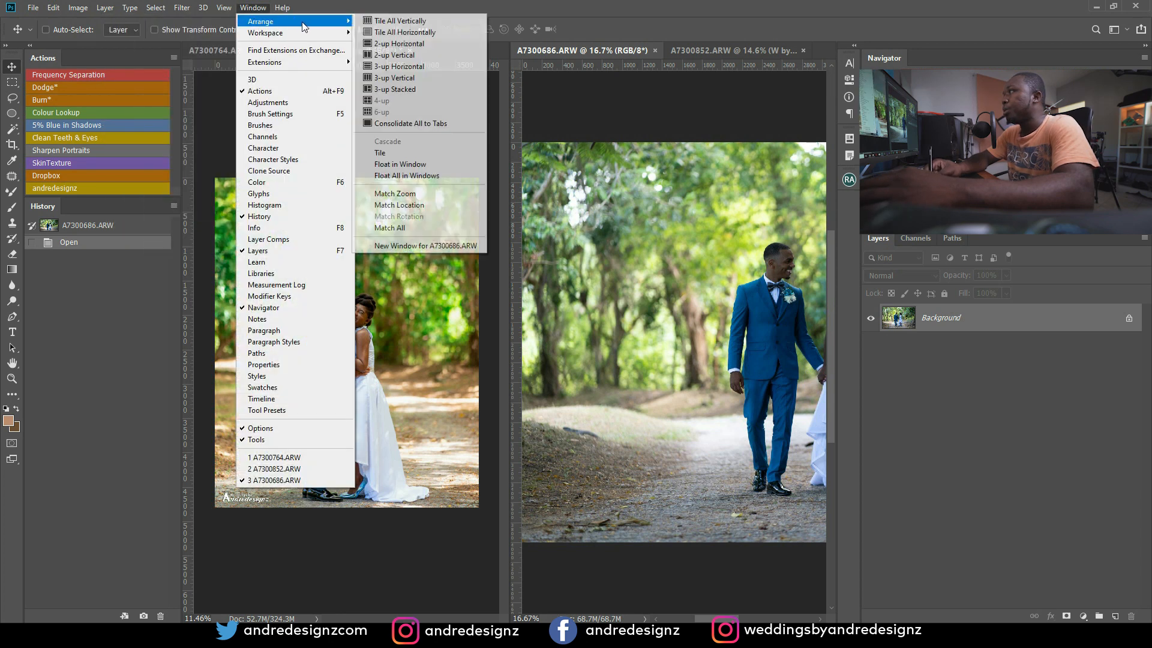
left_click(408, 123)
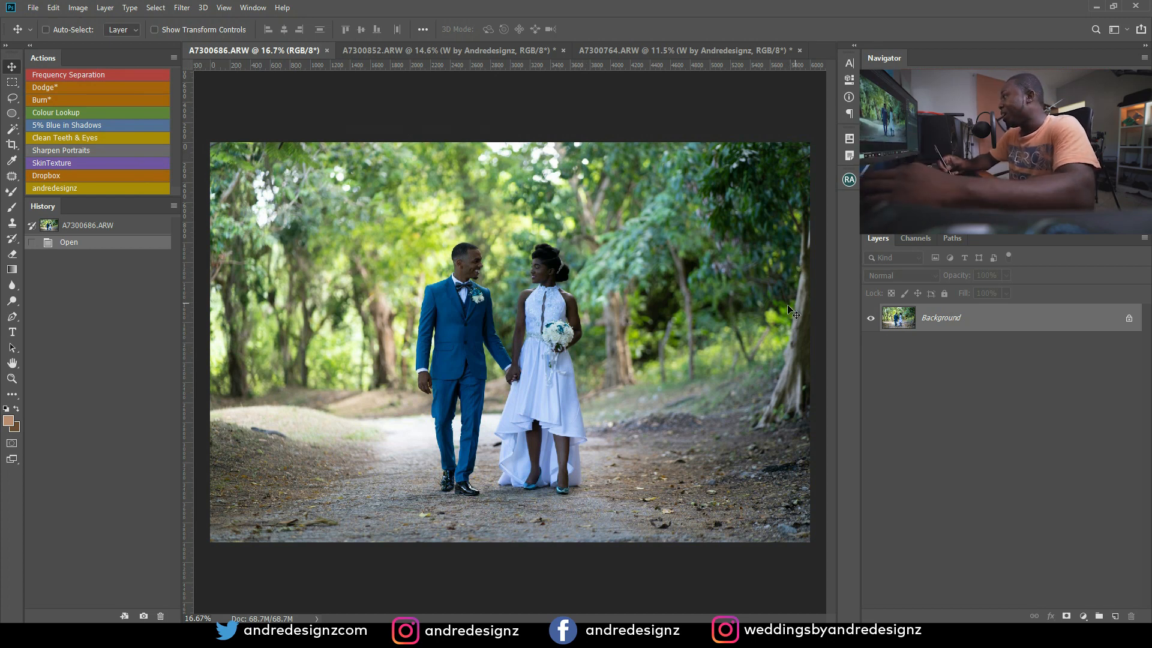
Duplicate the Background layer of A7300686.ARW and open the Camera Raw Filter on the copy.
scroll(603, 295, "up", 1)
scroll(554, 313, "up", 6)
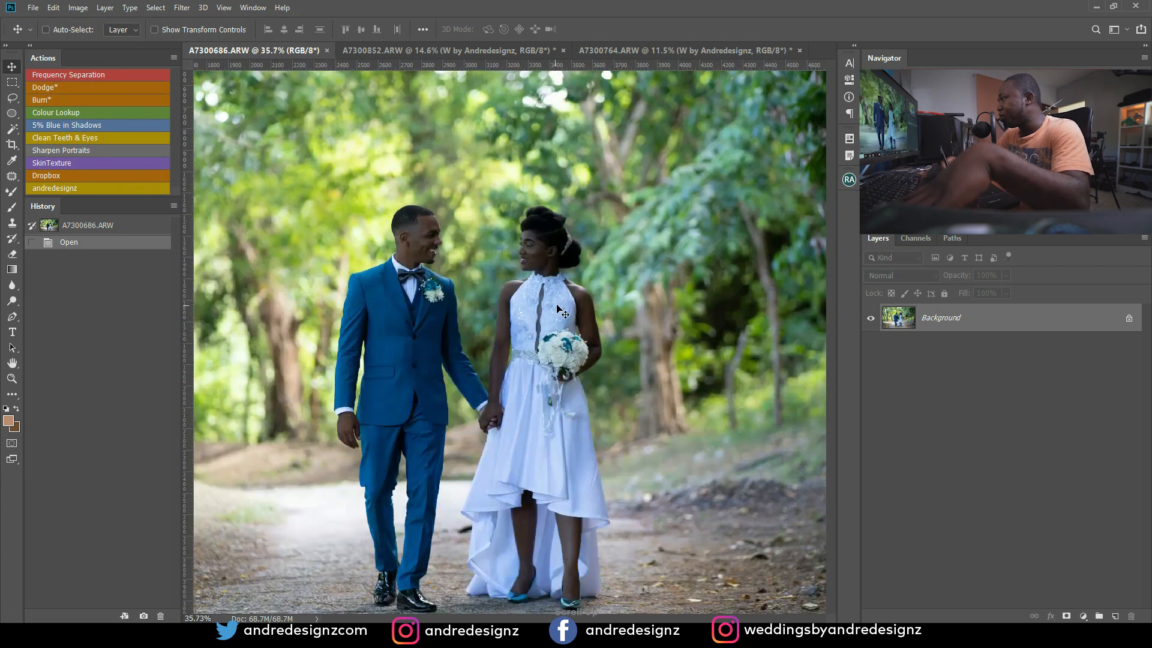
scroll(591, 306, "down", 4)
scroll(587, 295, "down", 3)
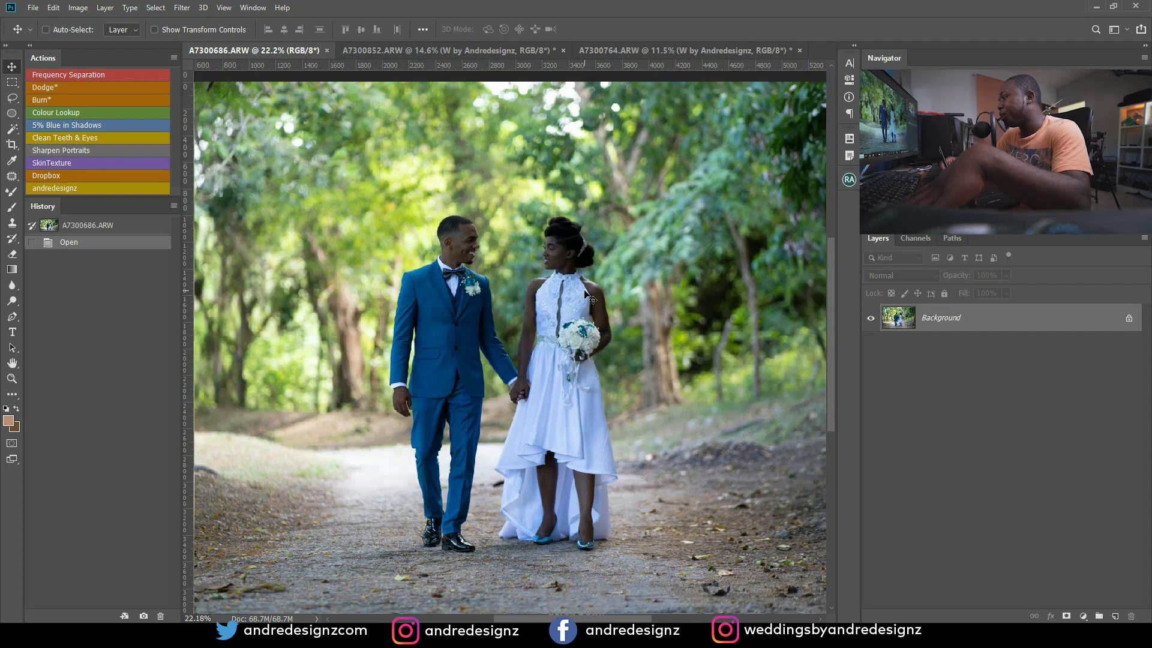
scroll(585, 294, "up", 1)
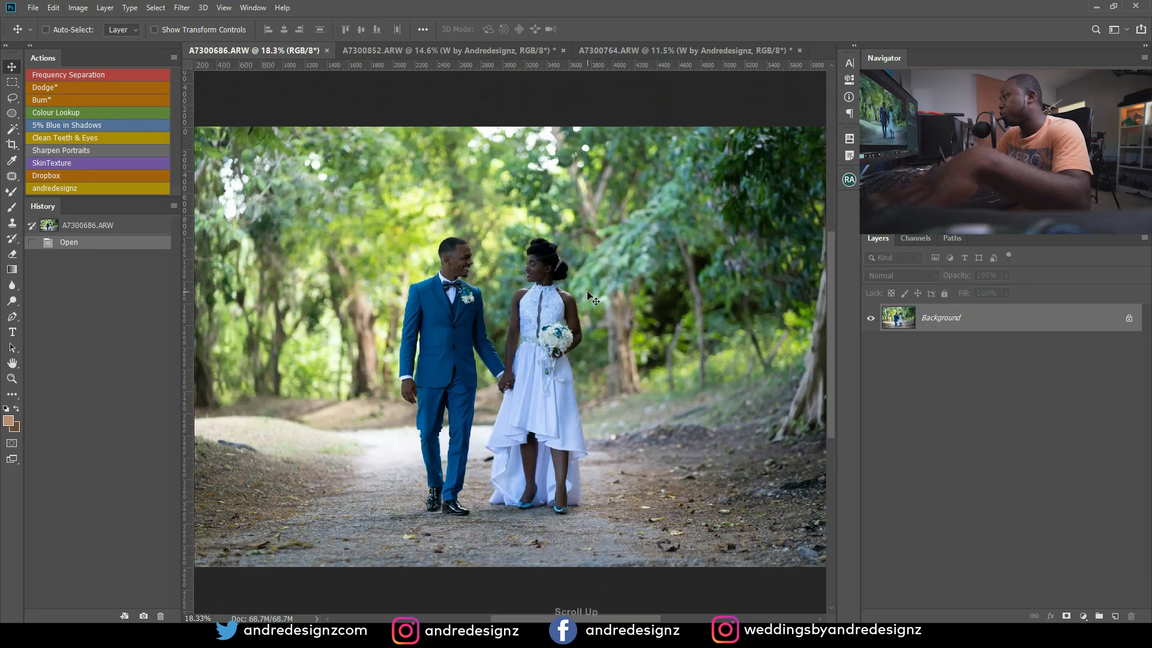
left_click_drag(1018, 324, 1115, 616)
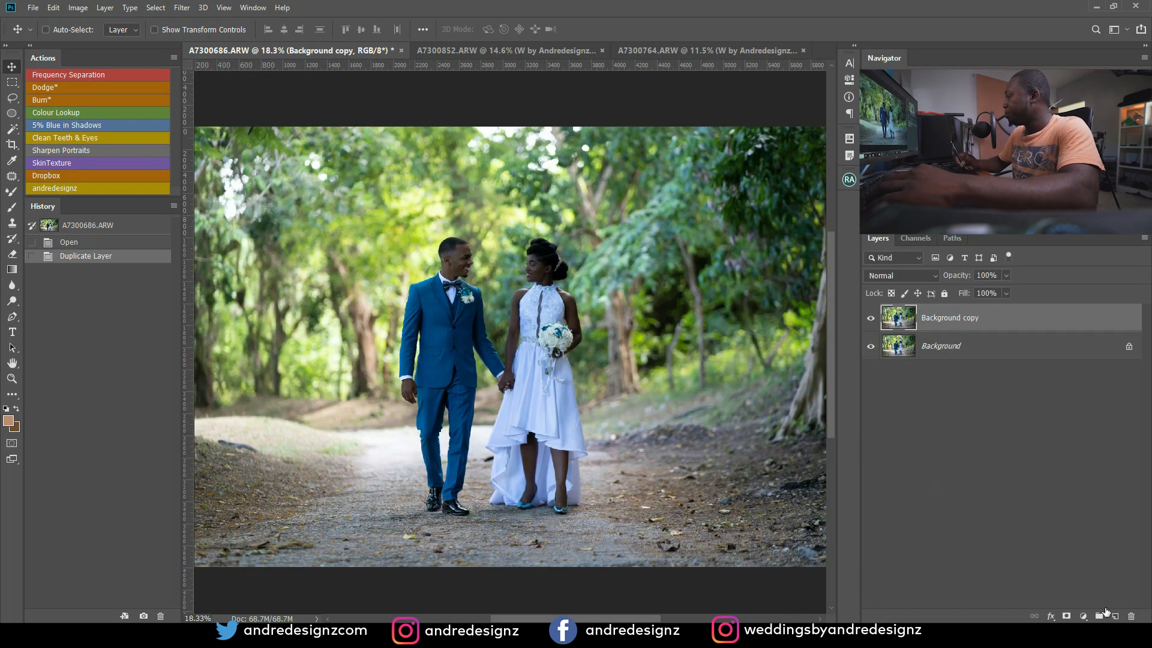
left_click(182, 7)
left_click(216, 80)
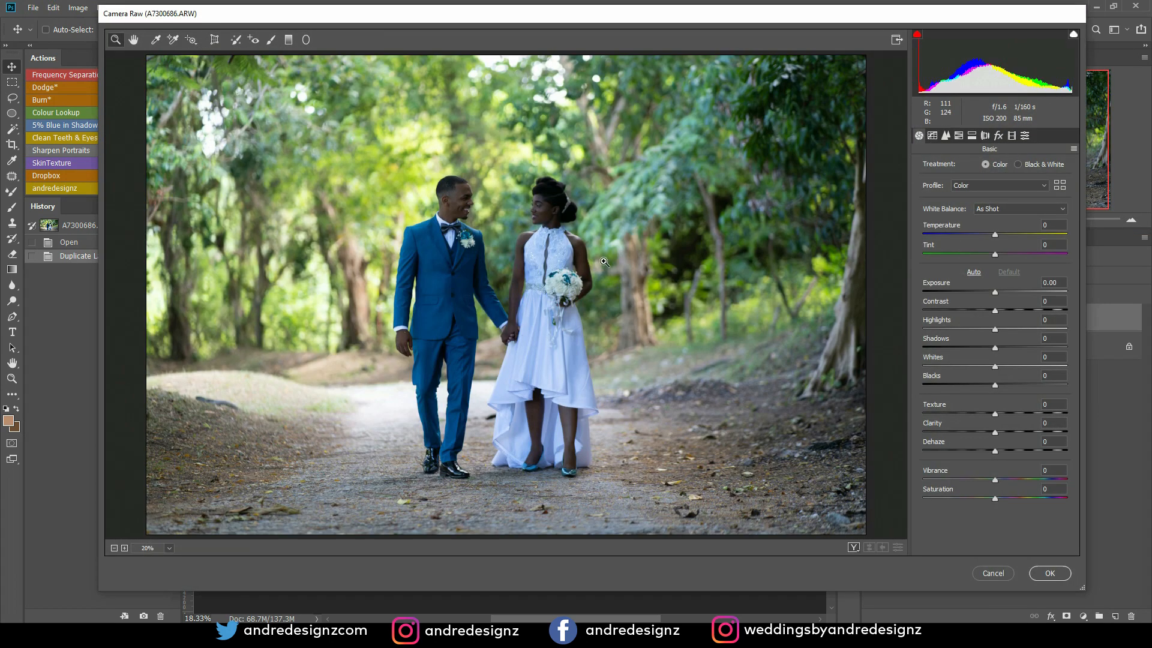
Apply the Auto tone adjustment, then set Exposure to +0.40, Shadows to +62 and Dehaze to +27.
left_click(973, 272)
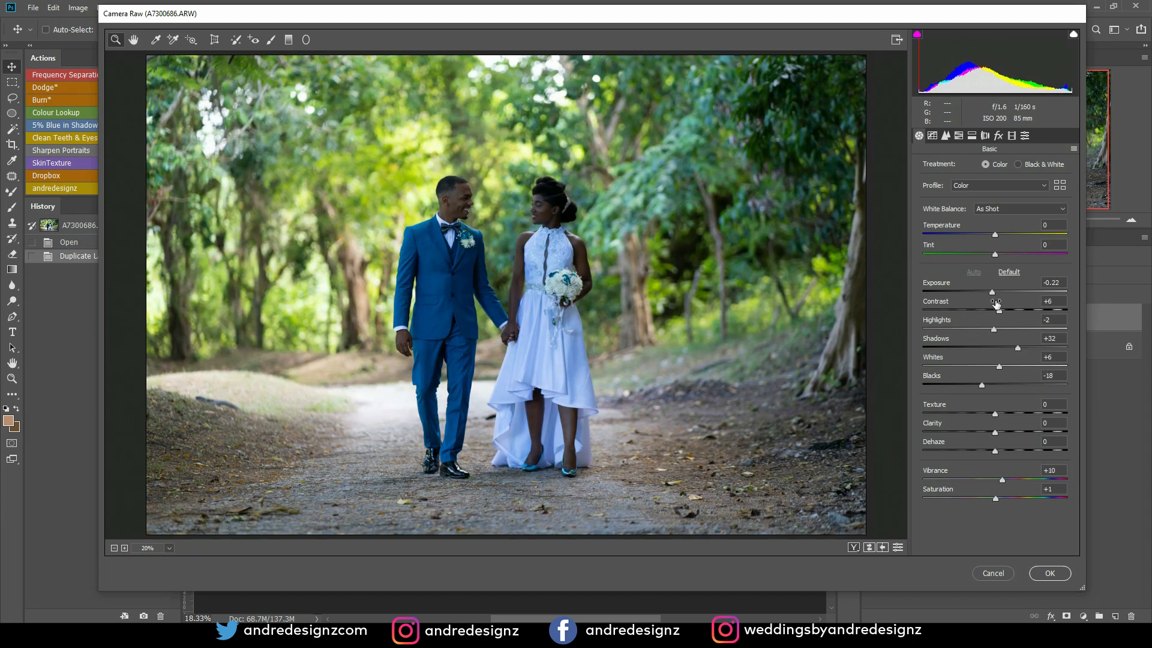
left_click_drag(993, 291, 1002, 294)
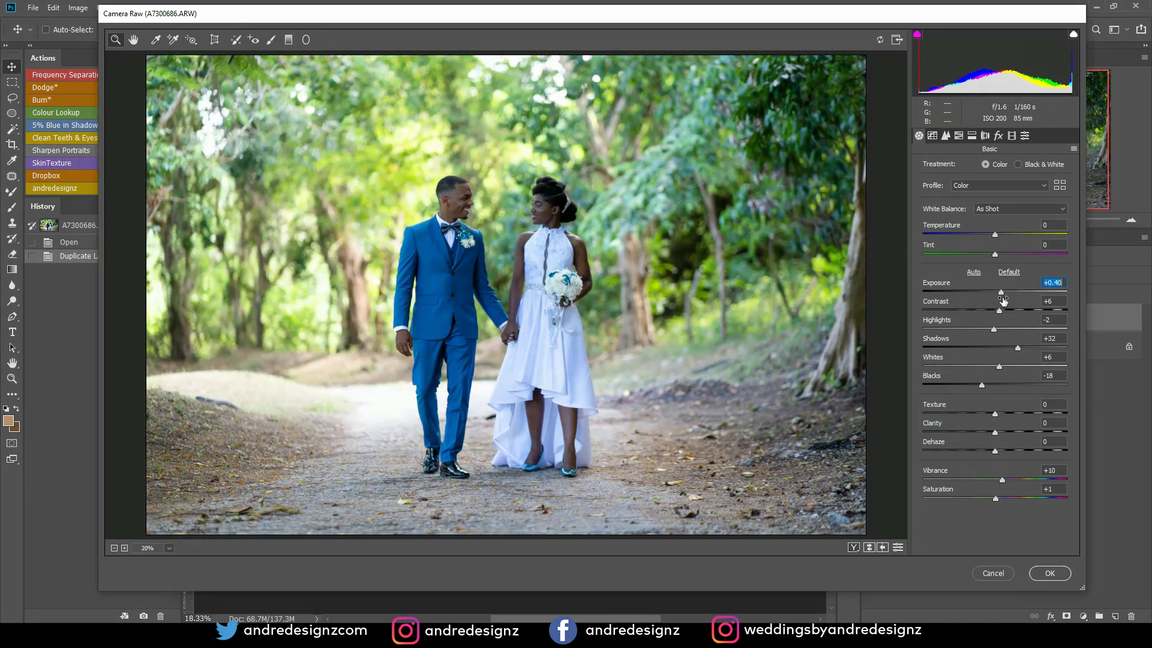
left_click_drag(1017, 347, 1039, 349)
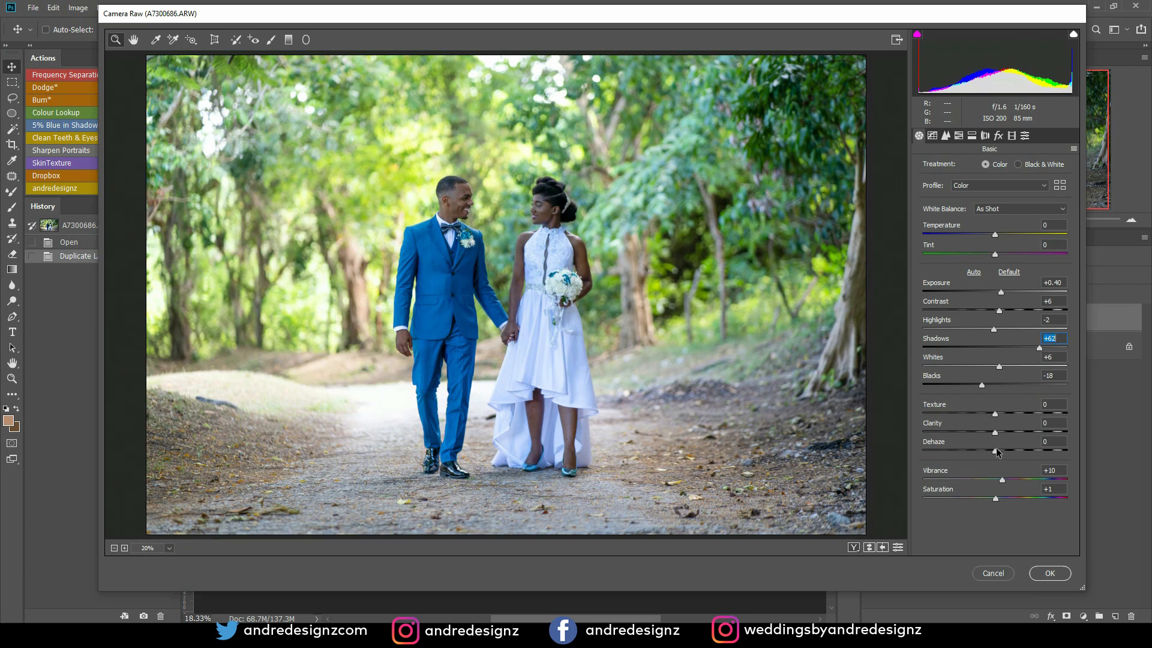
mouse_move(996, 451)
left_mouse_down()
mouse_move(1025, 451)
mouse_move(1013, 446)
left_mouse_up()
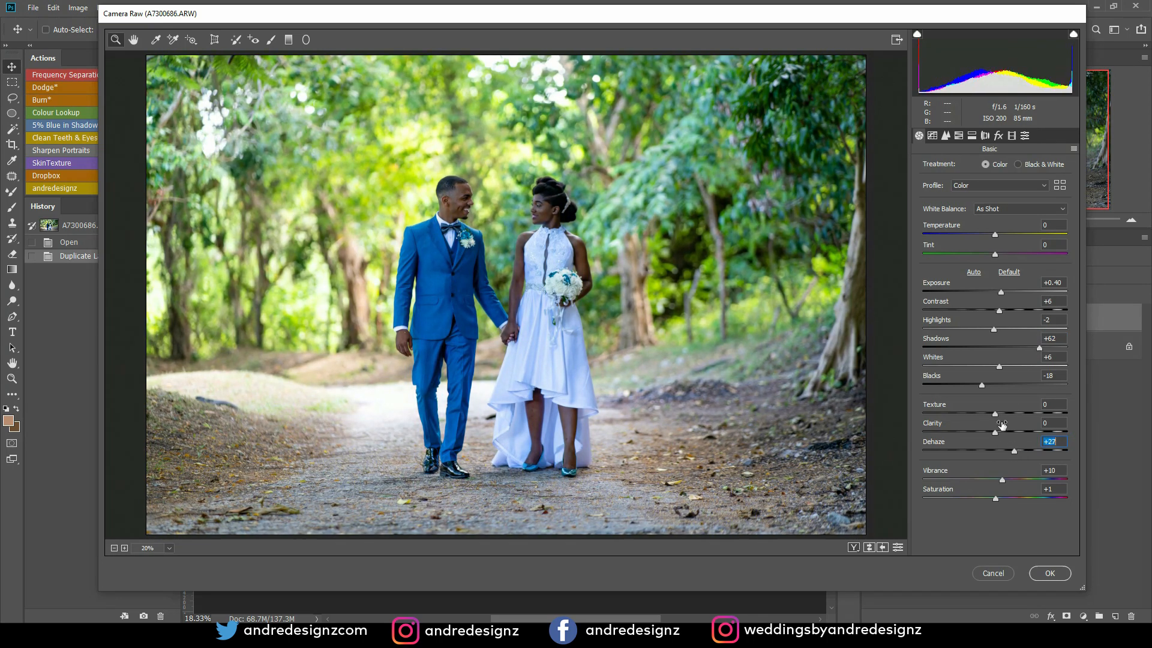
Shift the HSL hues to Oranges -5, Yellows -49 and Greens -32, and add a little shadow saturation in Split Toning.
left_click(959, 135)
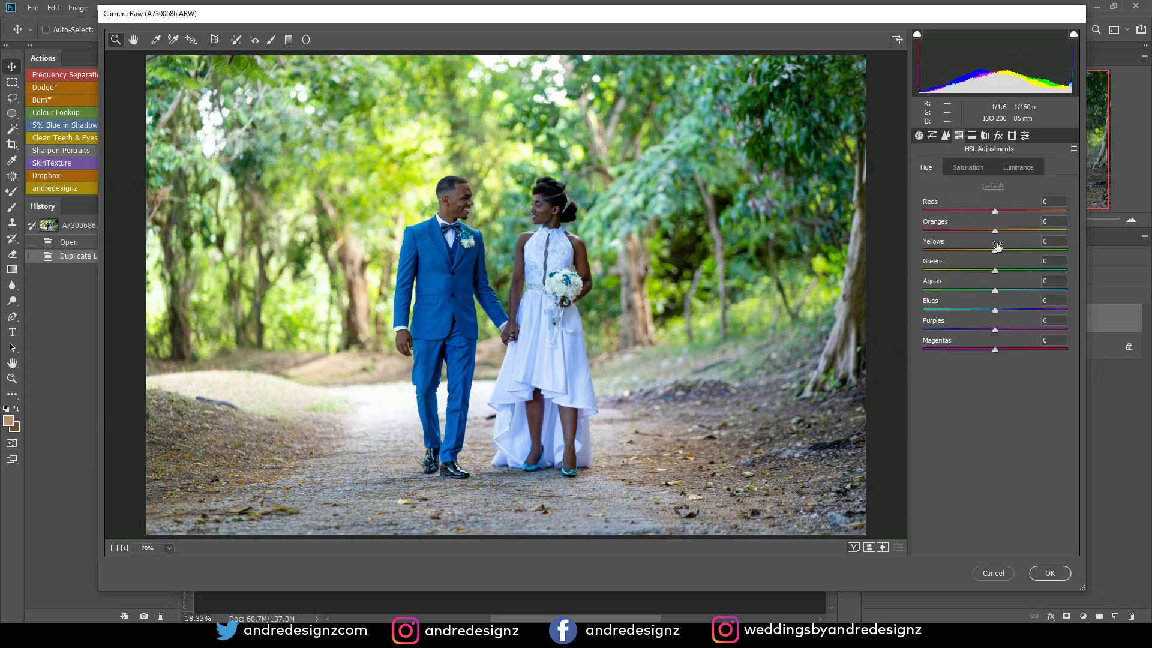
left_click_drag(995, 231, 947, 277)
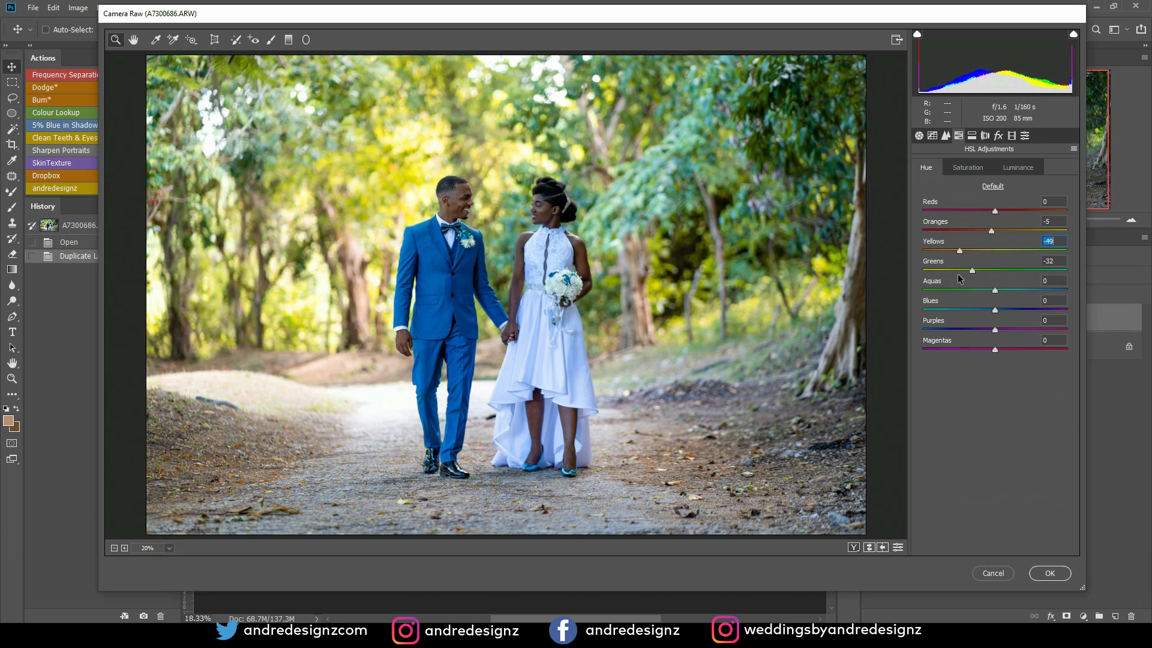
left_click(974, 167)
left_click(927, 168)
left_click(972, 135)
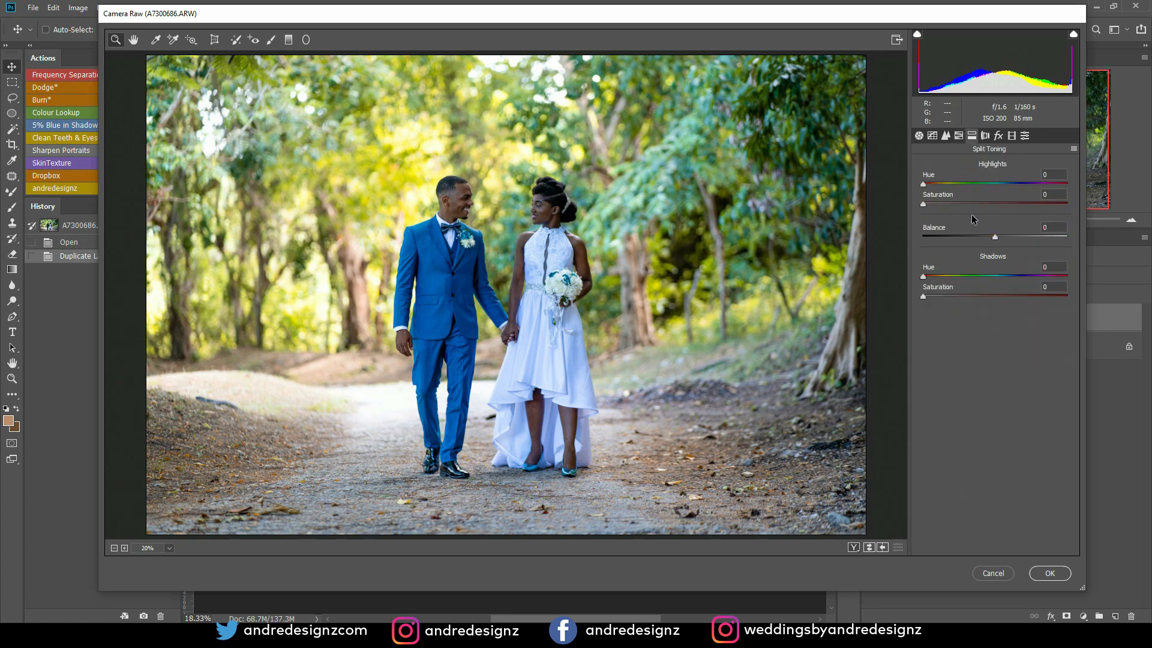
left_click_drag(923, 297, 940, 301)
Set Shadows to +78, raise Dehaze slightly, and apply the Camera Raw Filter.
left_click(919, 136)
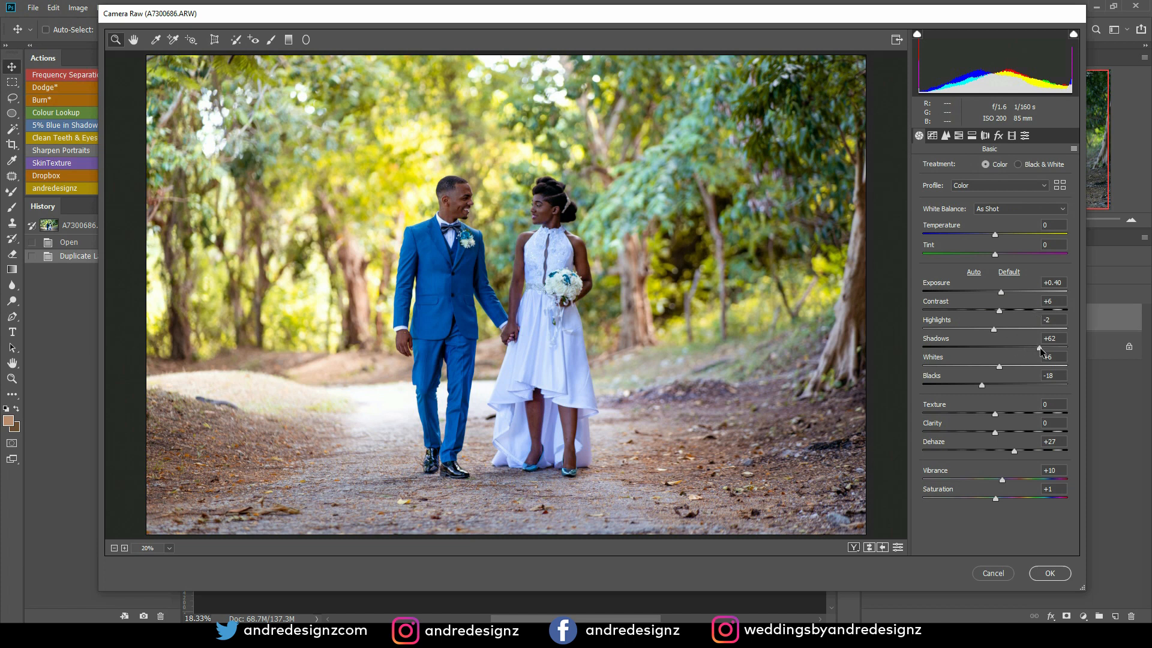
left_click_drag(1044, 348, 1056, 350)
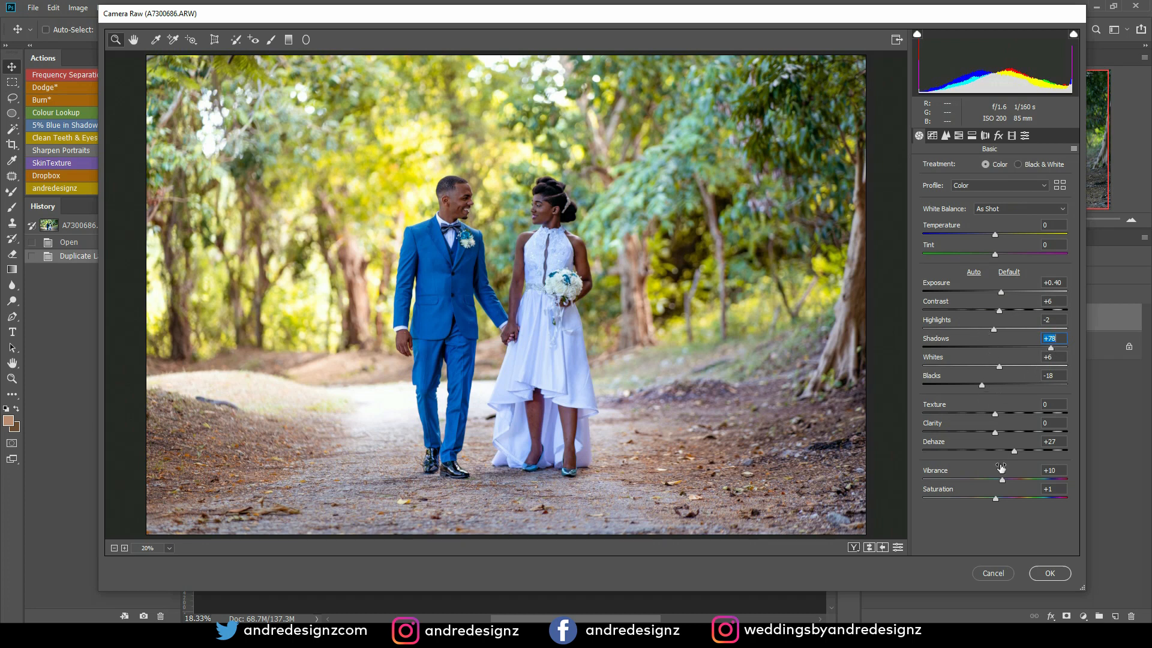
left_click_drag(1014, 450, 1017, 451)
left_click(1050, 573)
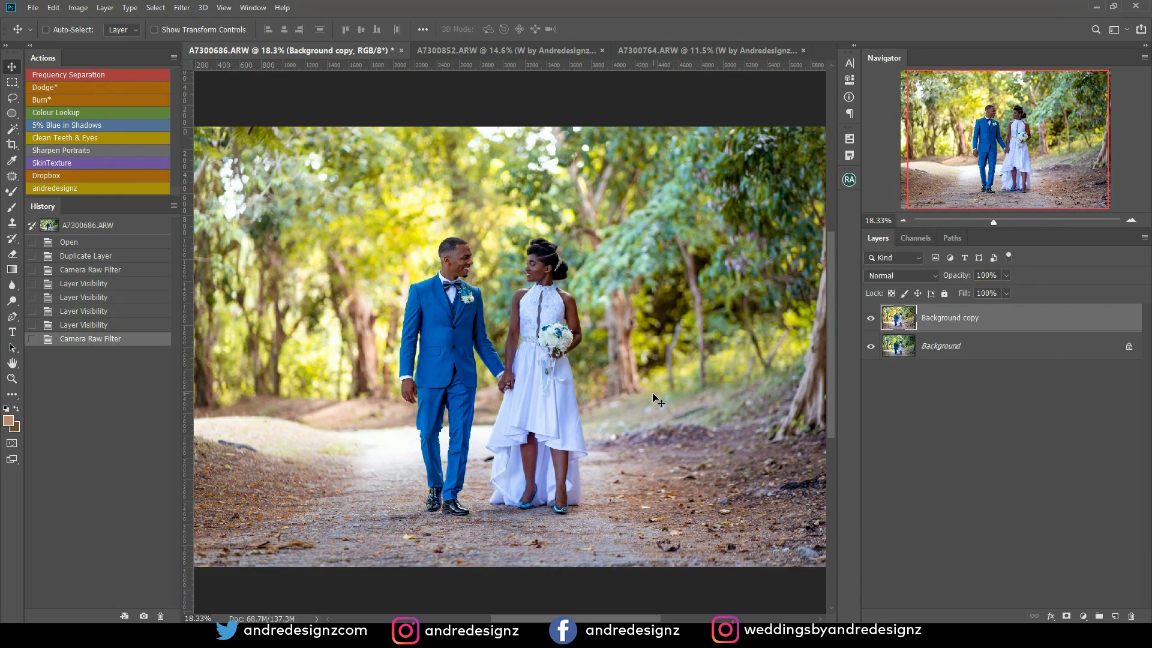
Remove the skin marks on the bride's leg nearer the groom with the Patch tool.
scroll(517, 294, "up", 5)
scroll(594, 382, "up", 4)
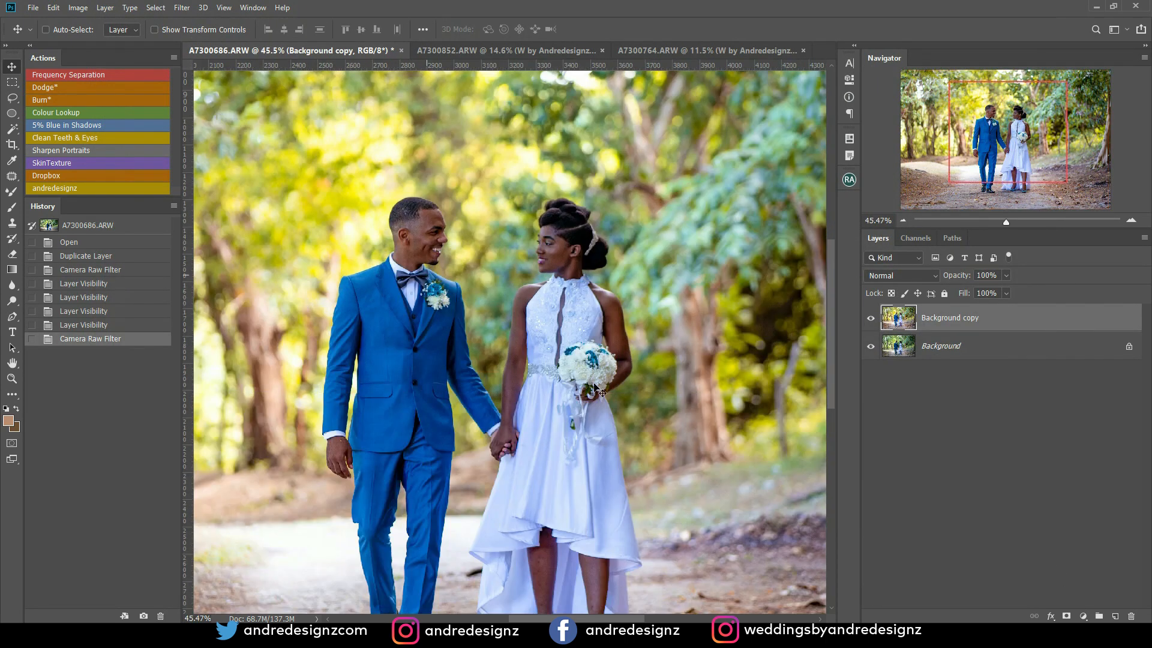
scroll(594, 386, "up", 1)
left_click_drag(591, 387, 527, 189)
left_click_drag(501, 461, 473, 280)
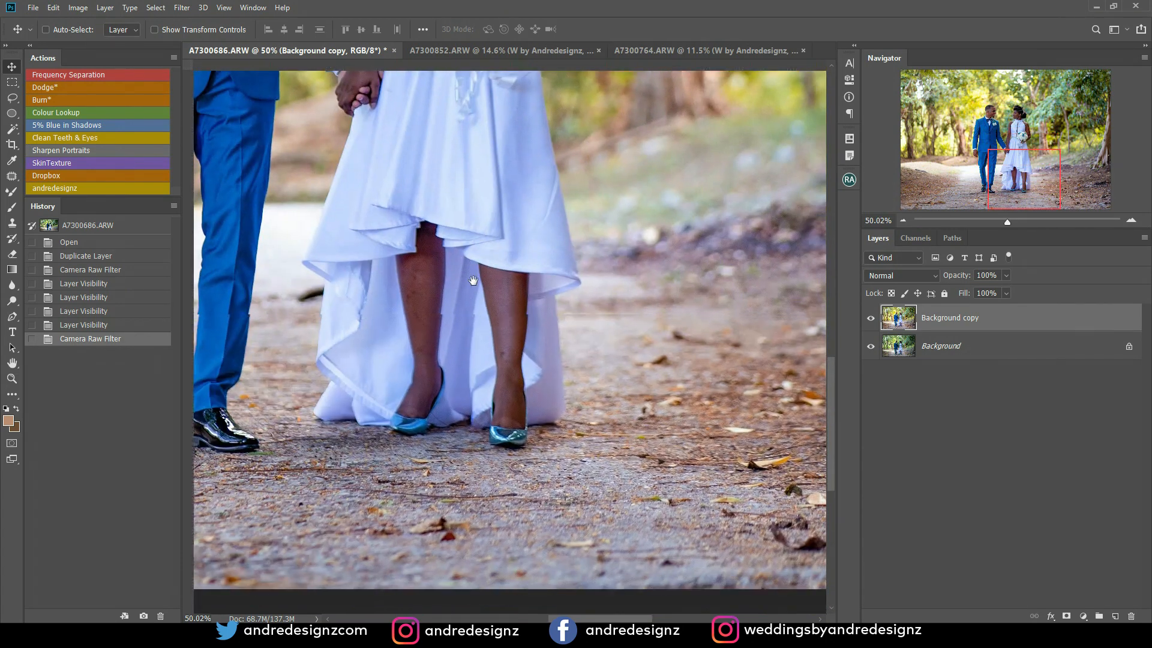
scroll(433, 324, "up", 1)
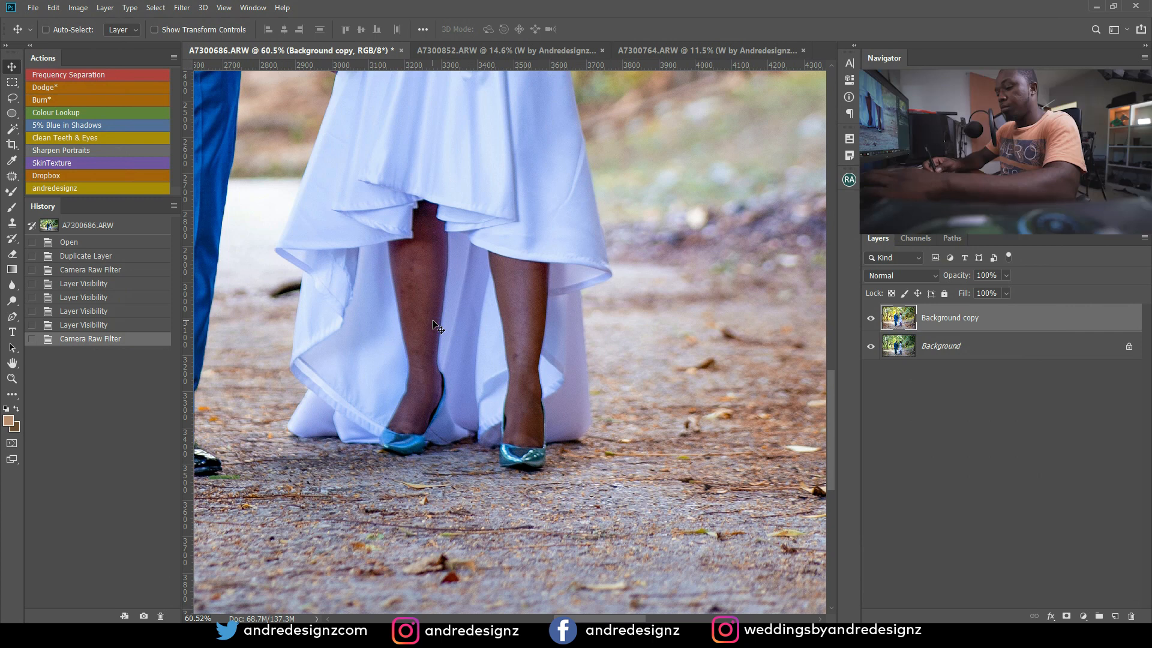
key("j")
mouse_move(419, 251)
left_mouse_down()
mouse_move(421, 268)
mouse_move(419, 253)
left_mouse_up()
mouse_move(421, 259)
left_mouse_down()
mouse_move(428, 280)
mouse_move(412, 320)
left_mouse_up()
key("ctrl+d")
key("ctrl+d")
left_click_drag(400, 282, 403, 284)
mouse_move(404, 286)
left_mouse_down()
mouse_move(409, 307)
mouse_move(405, 285)
left_mouse_up()
key("ctrl+d")
left_click_drag(405, 286, 418, 312)
Patch out the marks on the bride's other leg, the one farther from the groom.
left_click_drag(517, 351, 516, 348)
left_click_drag(518, 354, 527, 322)
key("ctrl+d")
left_click_drag(528, 323, 529, 334)
left_click(527, 327)
scroll(562, 319, "down", 6)
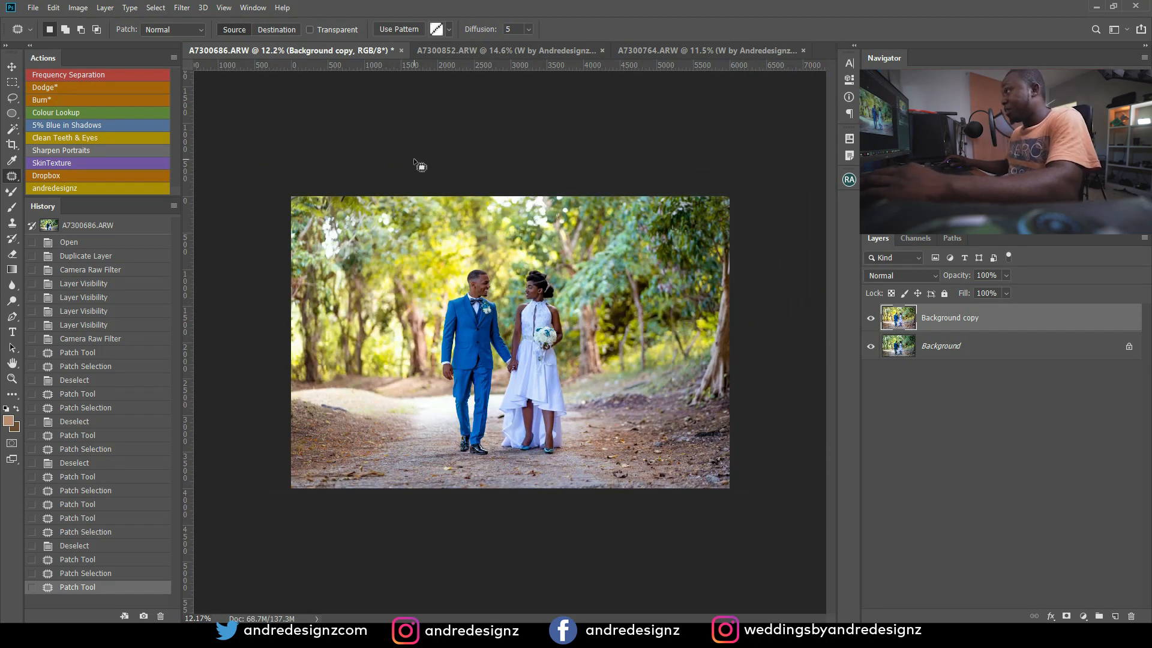
Compare the color grading of A7300686.ARW with A7300852.ARW and A7300764.ARW by switching between the three documents.
left_click(492, 52)
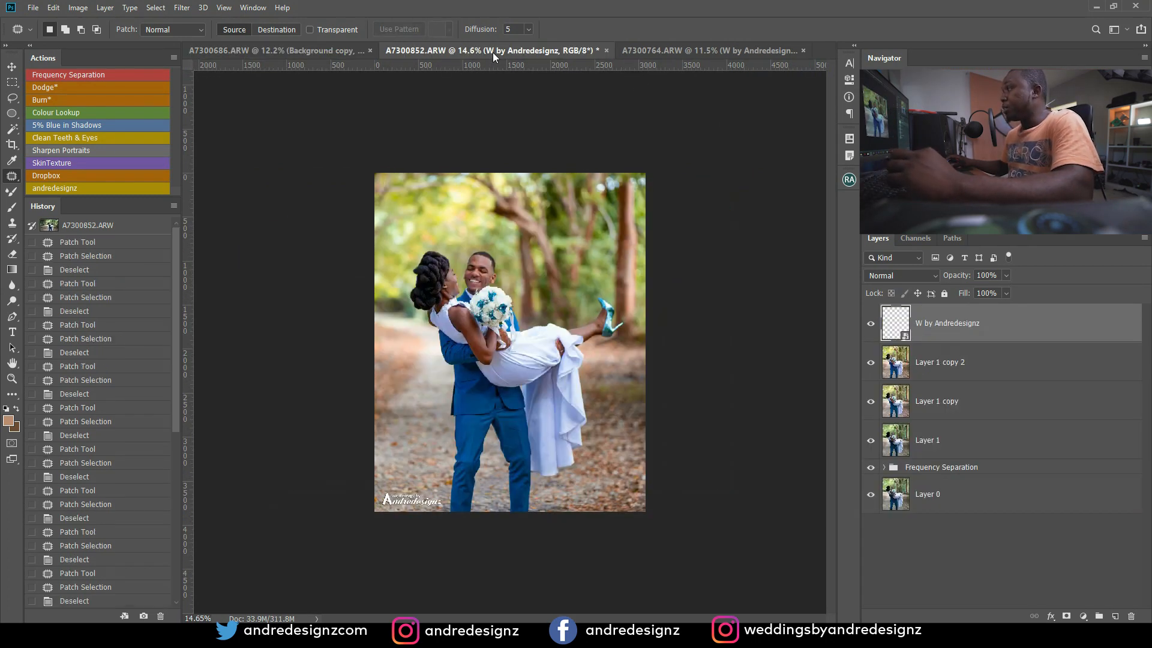
left_click(721, 52)
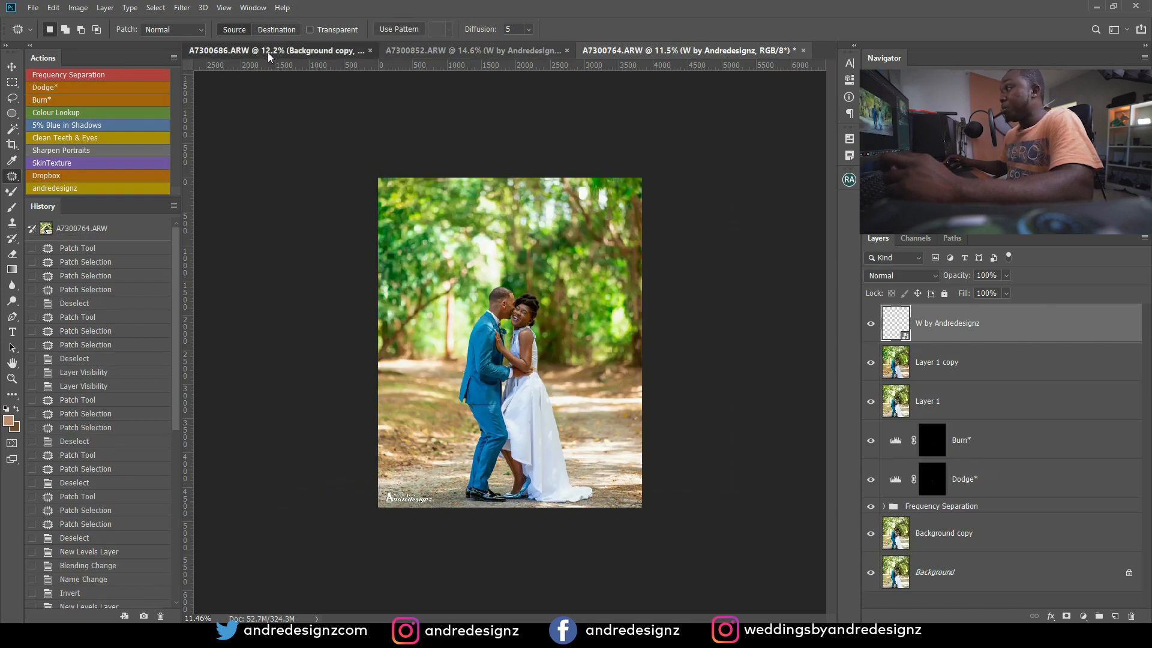
left_click(267, 52)
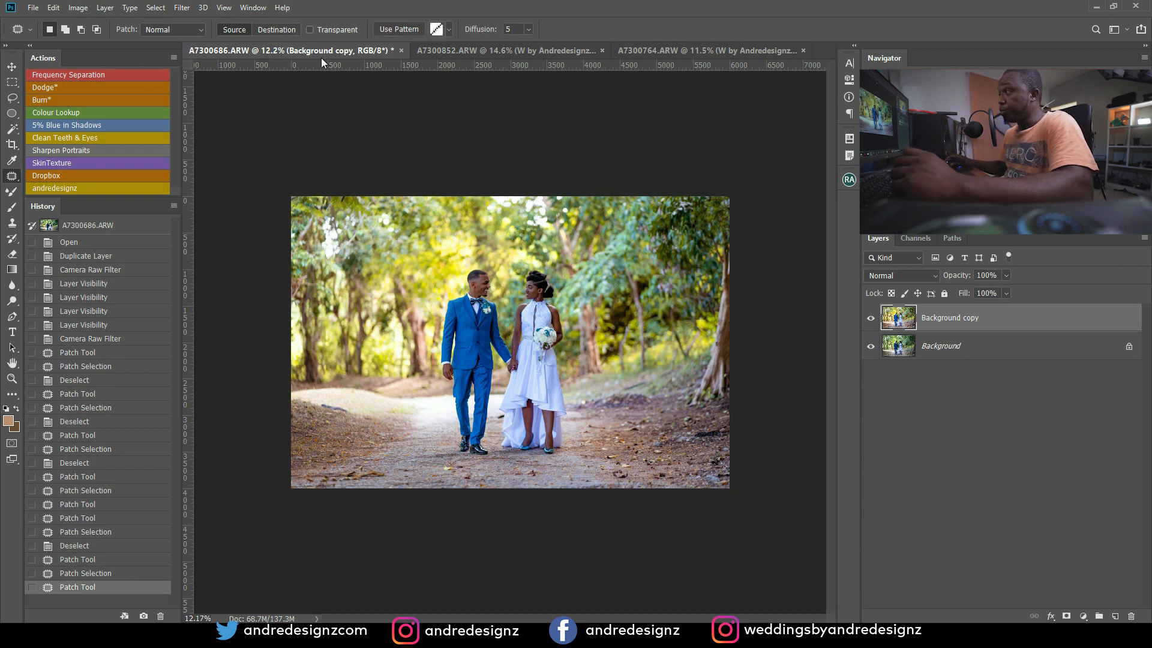
left_click(527, 51)
left_click(715, 52)
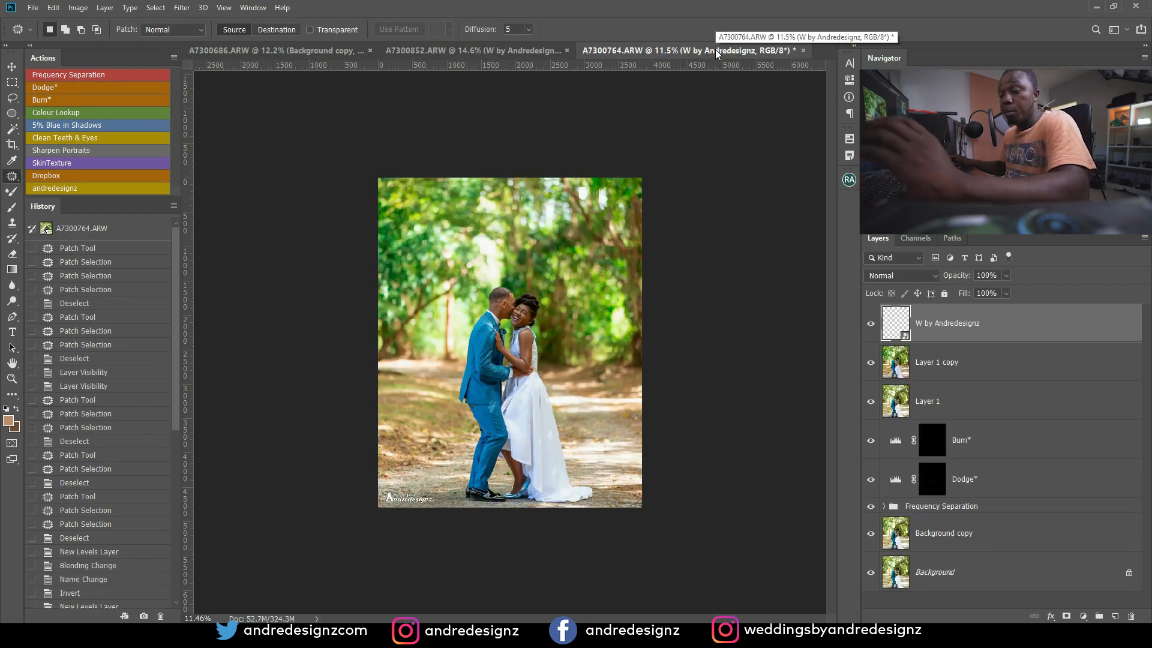
left_click(486, 52)
left_click(322, 52)
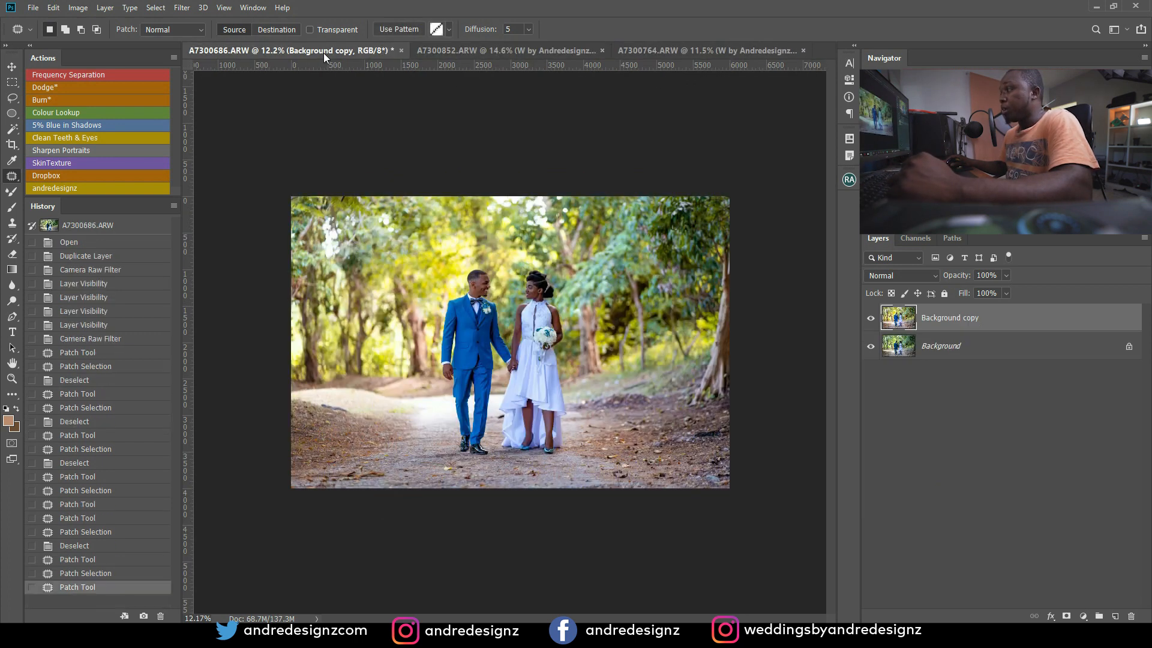